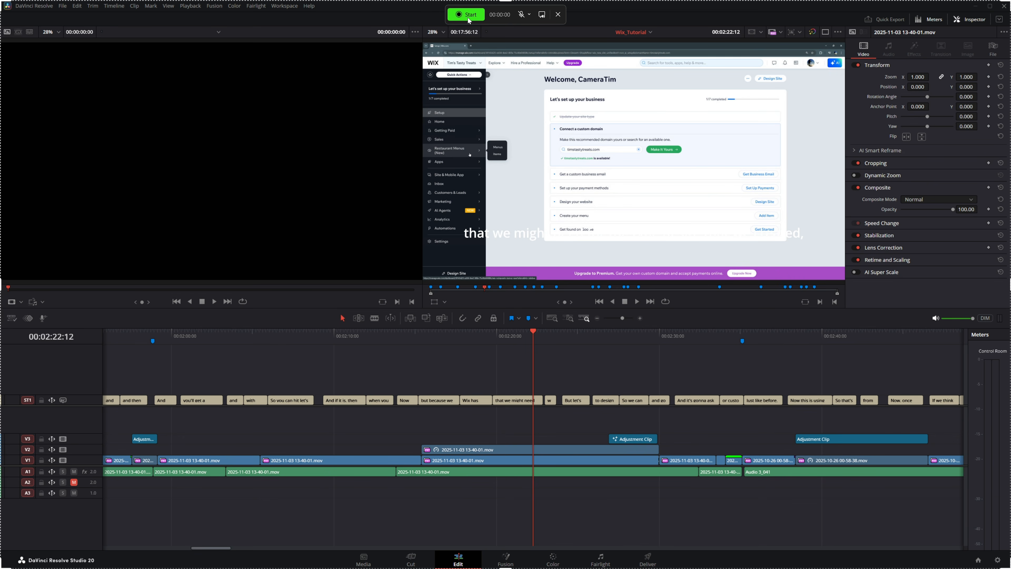
- Record a short Snipping Tool screen clip while moving the DaVinci Resolve playhead to 00:02:20:42, stop it, and close the clip preview
left_click(468, 18)
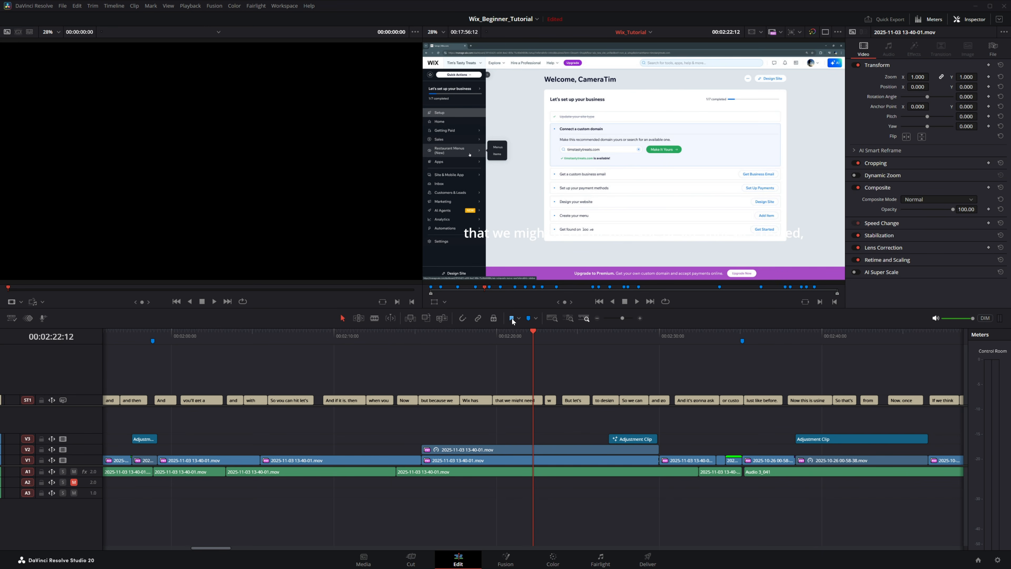
mouse_move(525, 334)
left_mouse_down()
mouse_move(499, 335)
mouse_move(529, 337)
mouse_move(510, 338)
left_mouse_up()
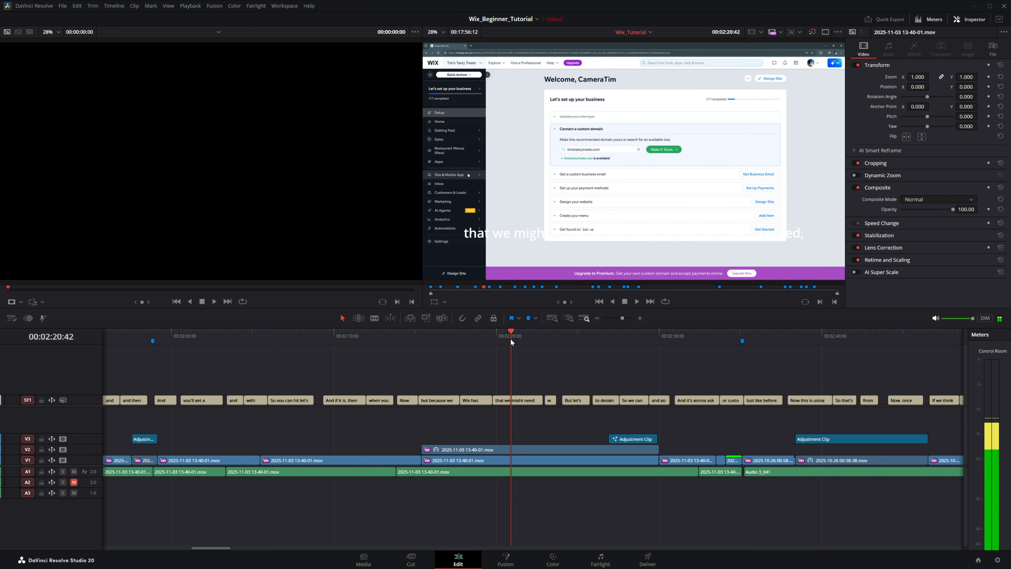
left_click(478, 12)
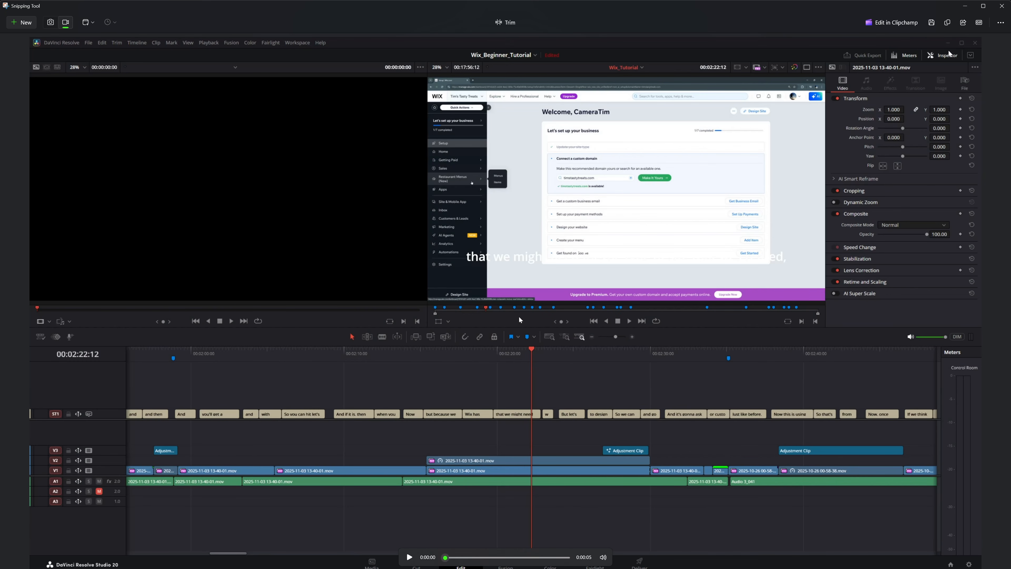
left_click(1002, 6)
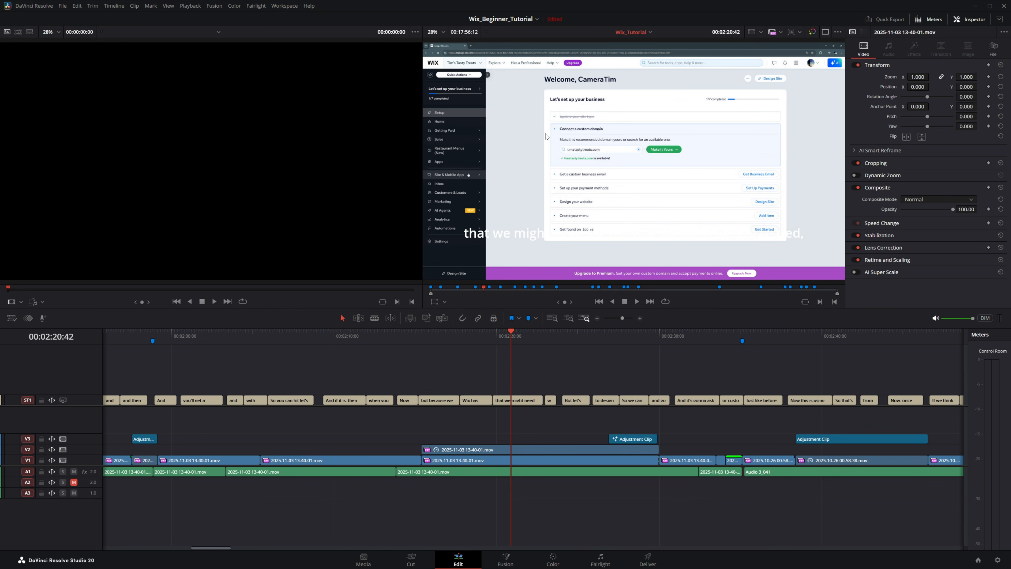
- Check the Xbox Game Bar capture controls over DaVinci Resolve and switch to the YouTube browser window
key("super+g")
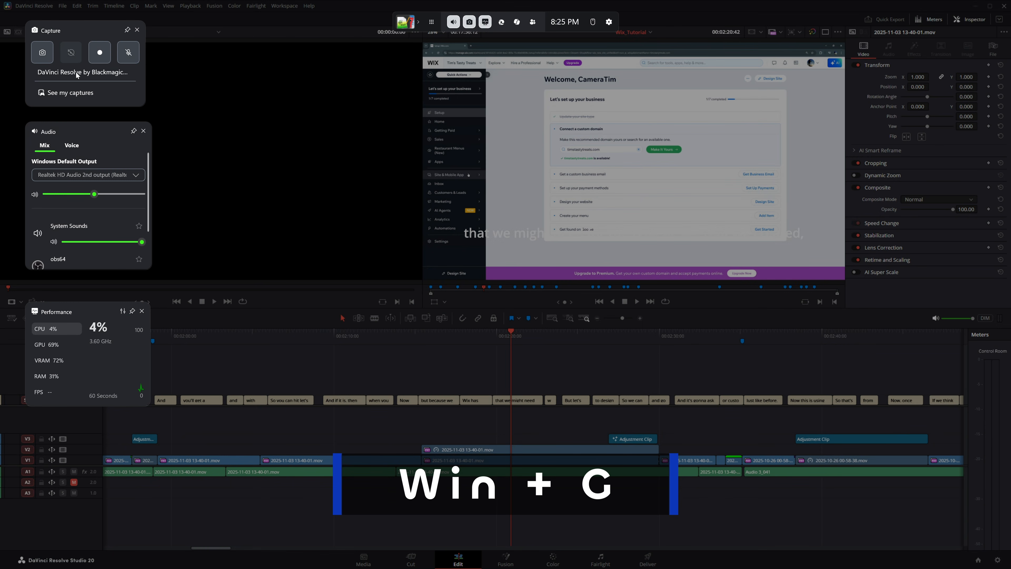
left_click(408, 134)
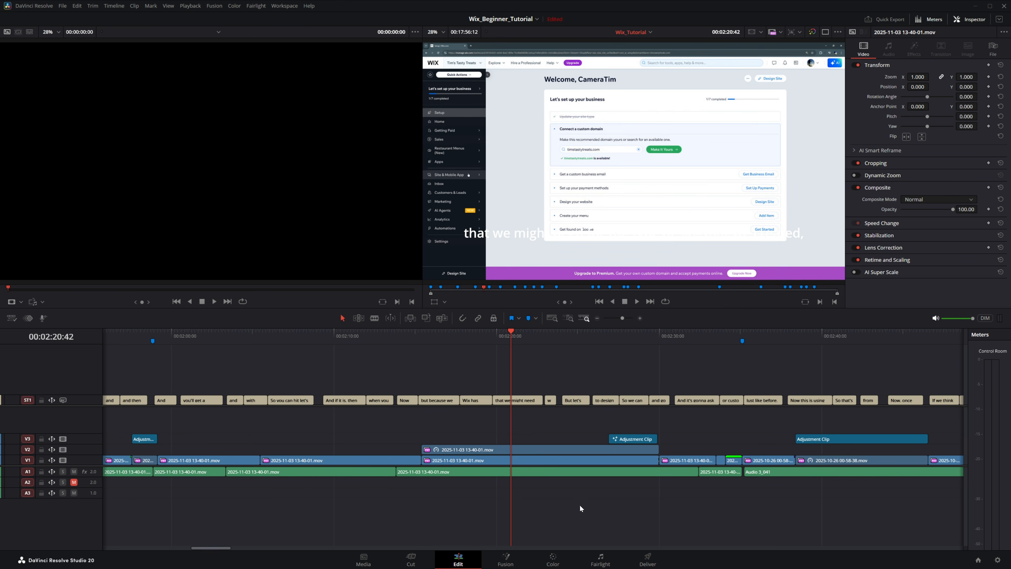
key("super")
left_click(559, 559)
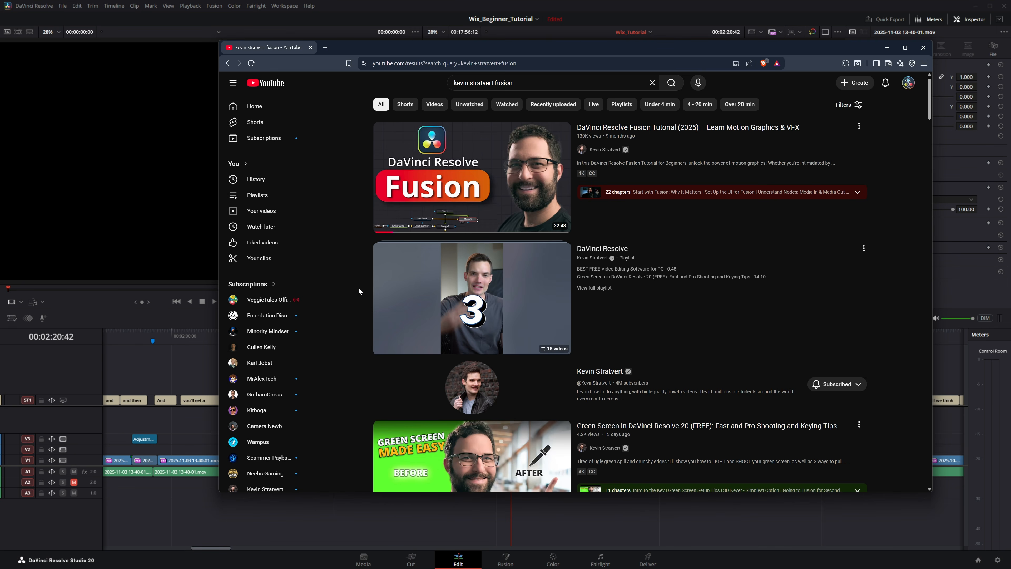
- Record a Game Bar clip of the YouTube browser window while moving the window, and stop the recording
key("super+g")
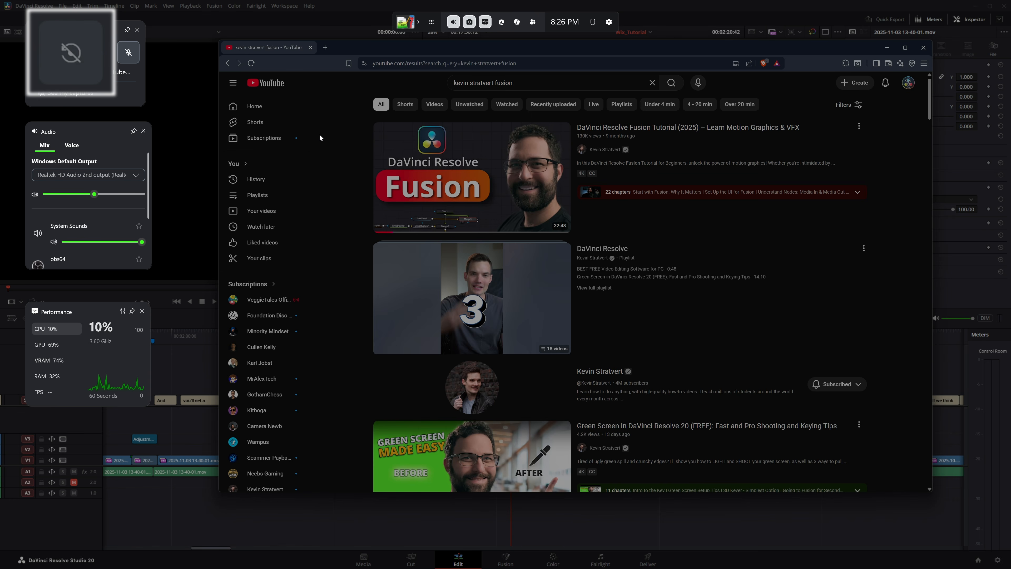
key("super+alt+r")
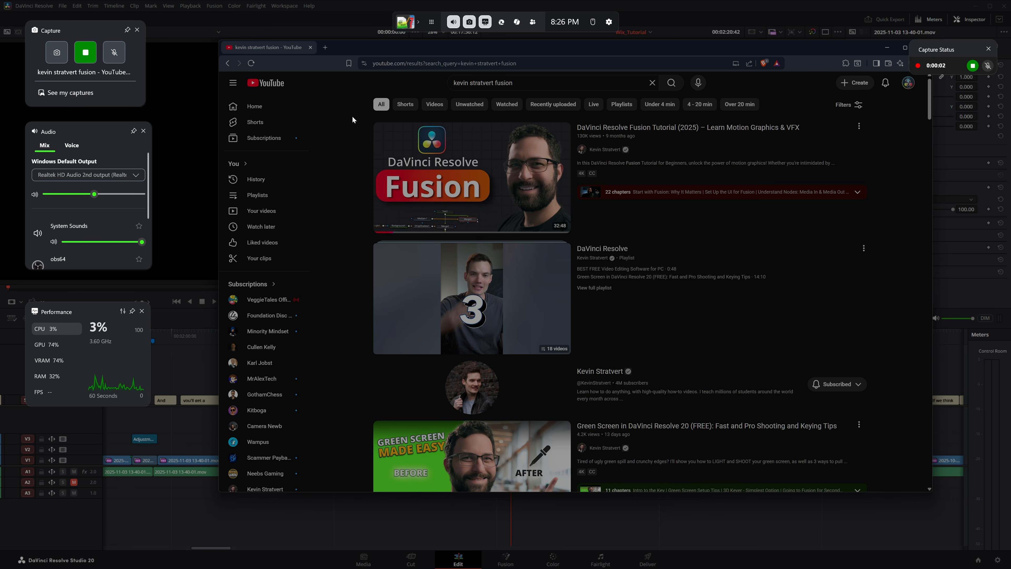
left_click(343, 49)
left_click_drag(458, 48, 379, 47)
key("super+g")
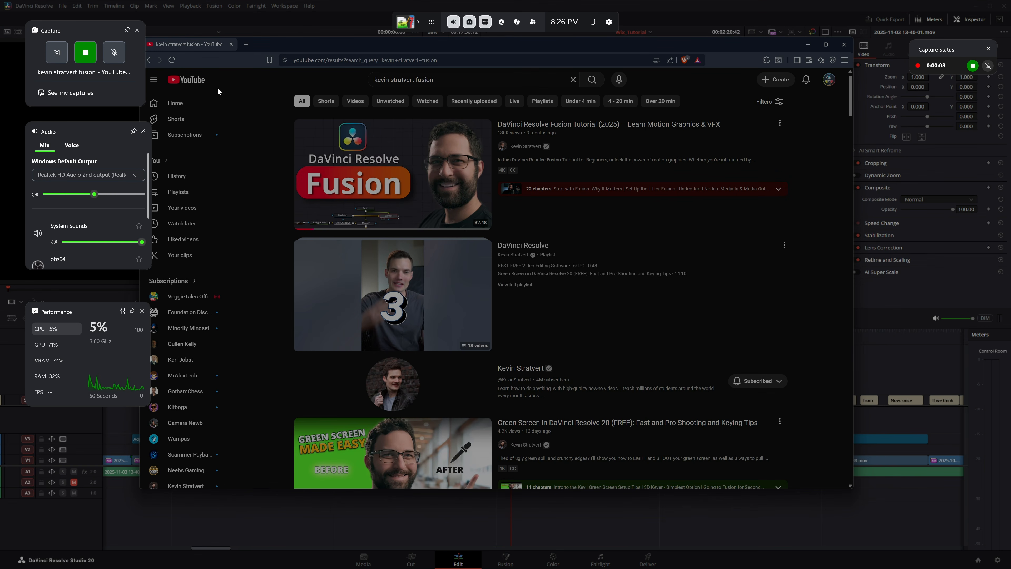
left_click(93, 58)
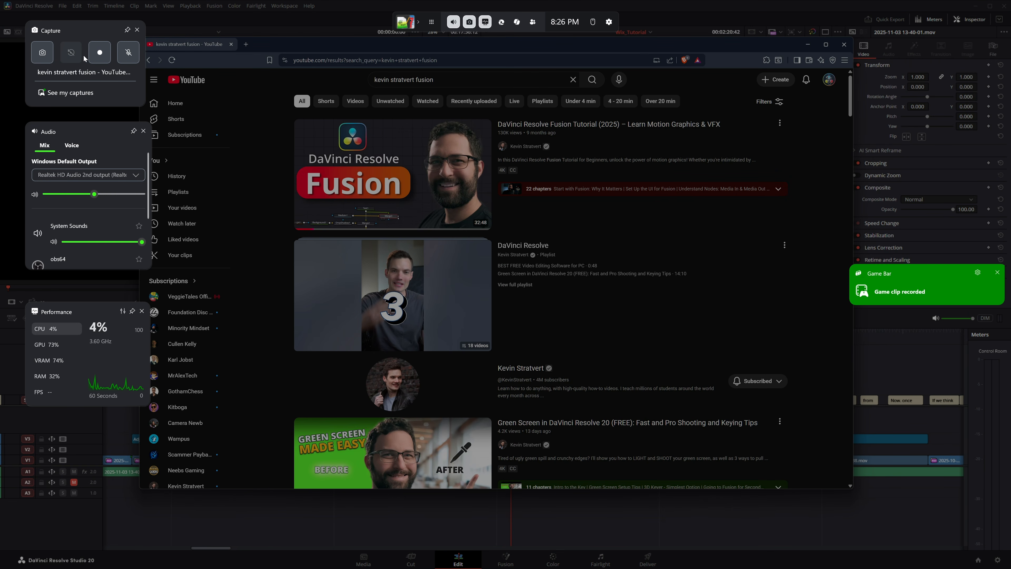
- Open the Gaming Captures preferences in Windows Settings and view the duration choices under Record what happened
left_click(285, 335)
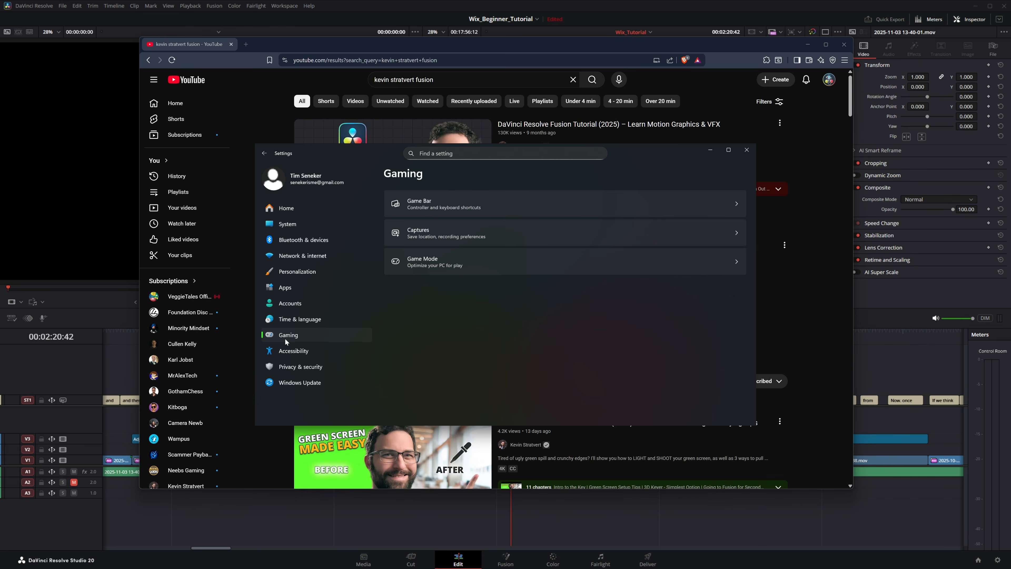
left_click(450, 230)
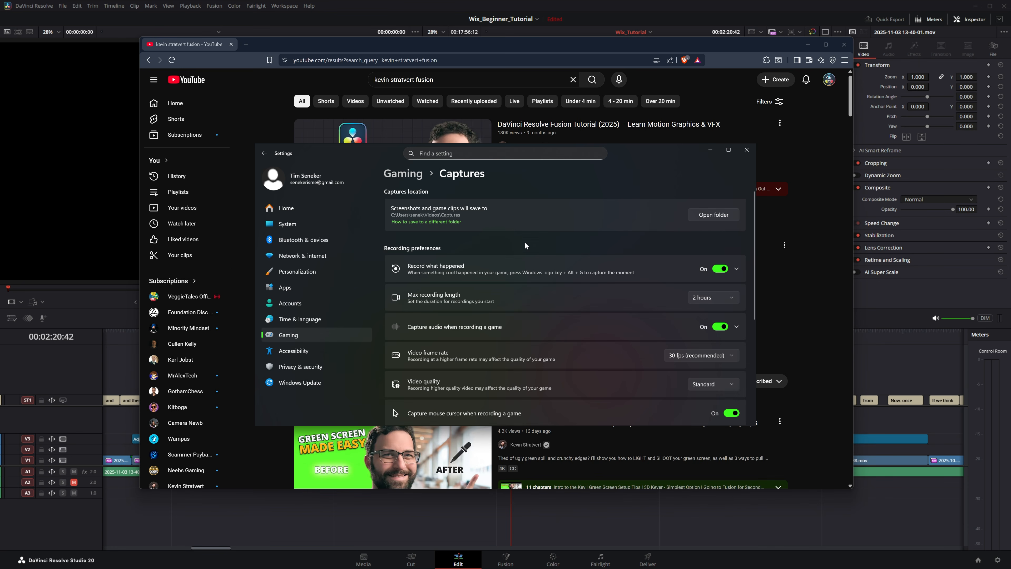
left_click(584, 266)
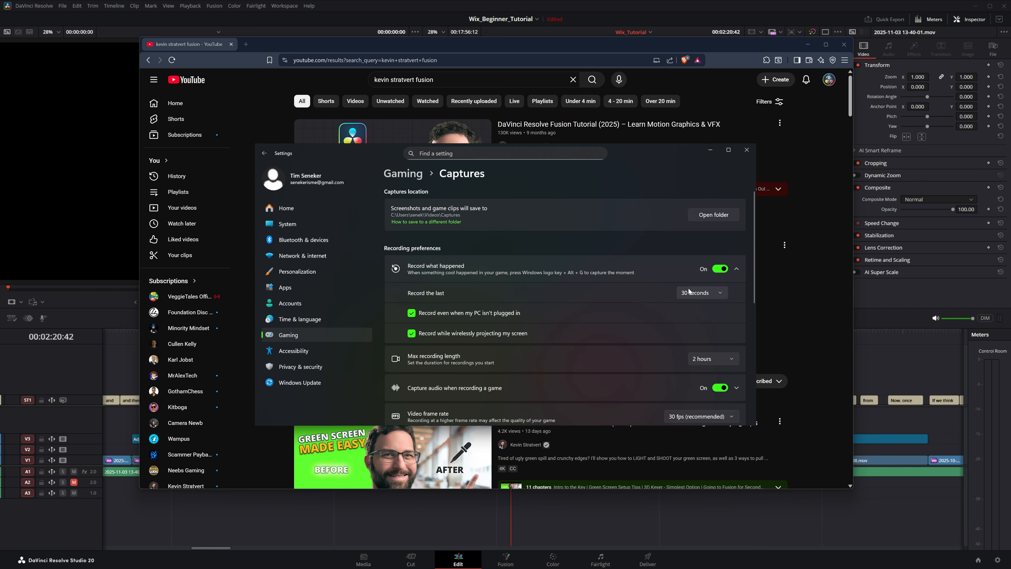
left_click(708, 293)
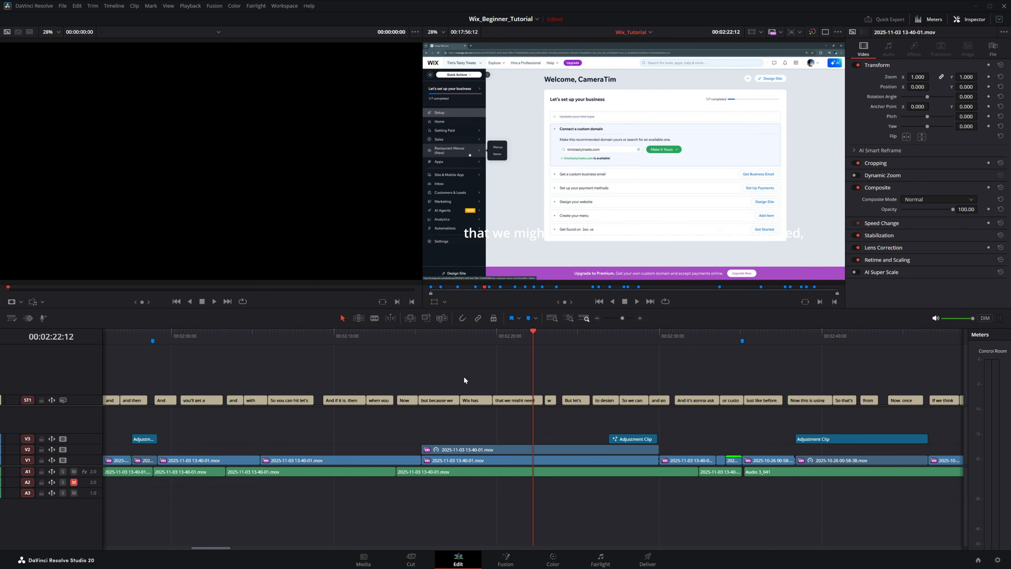
- Outline a rectangular Snipping Tool recording area around the DaVinci Resolve timeline viewer and cancel the capture
key("super+shift+r")
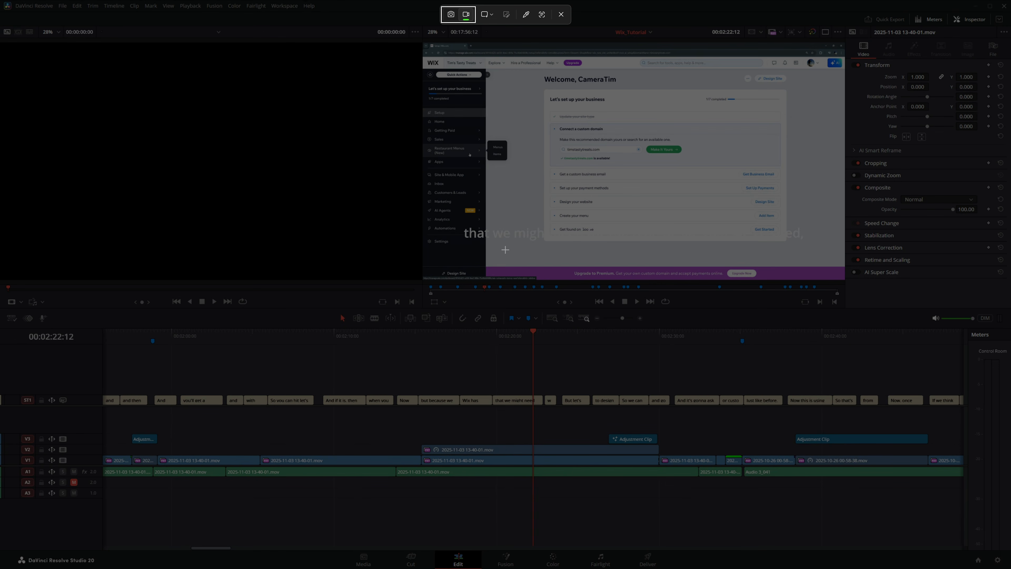
left_click(488, 12)
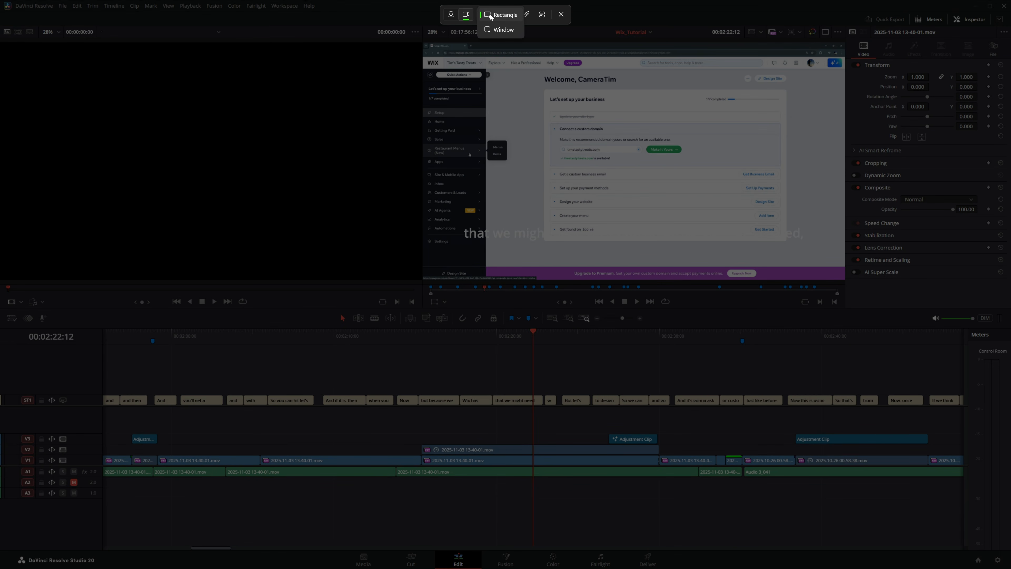
left_click(490, 15)
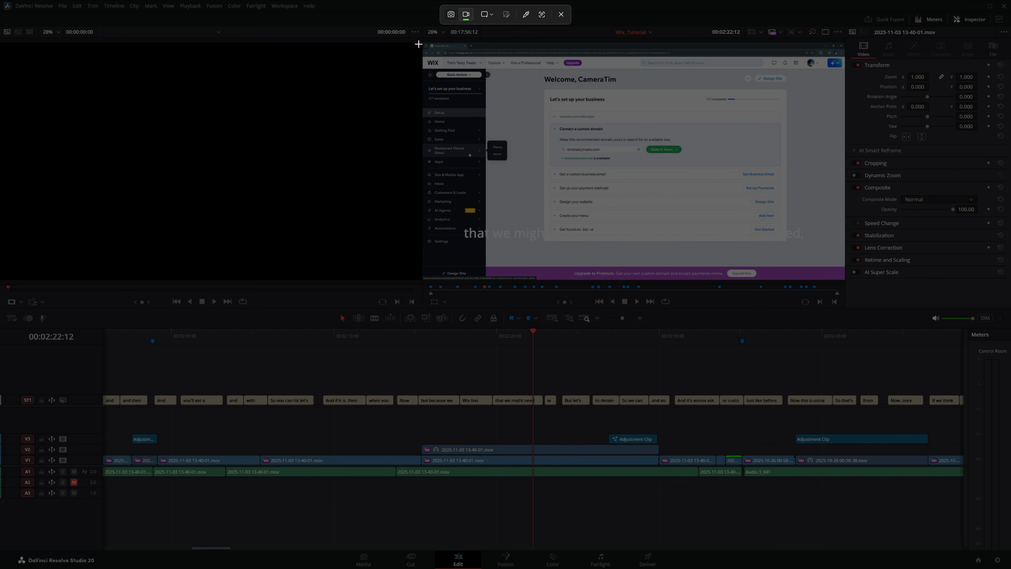
left_click_drag(423, 40, 847, 291)
key("Escape")
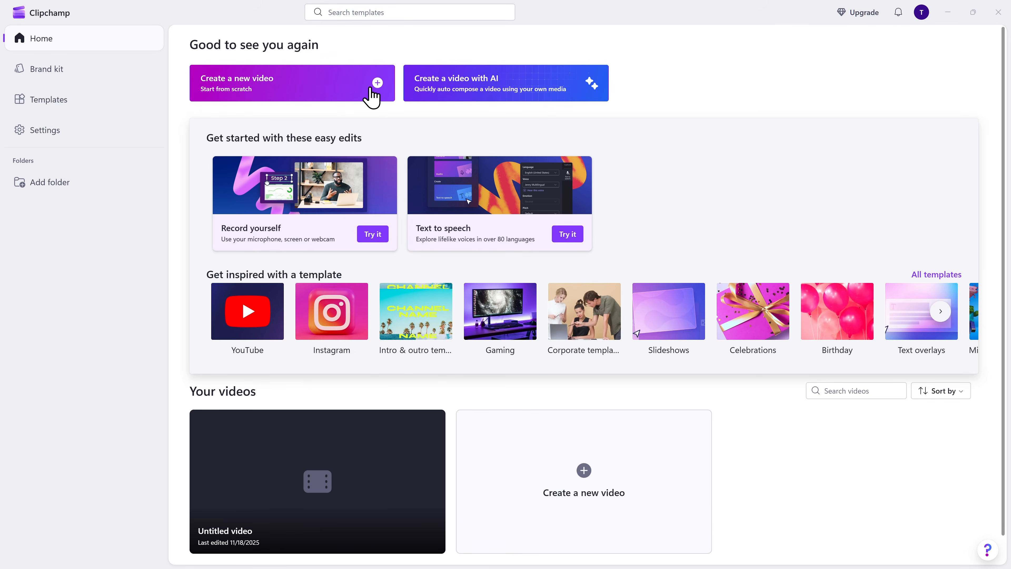
- Create a new video from scratch in Clipchamp and open its screen-only recorder
left_click(371, 89)
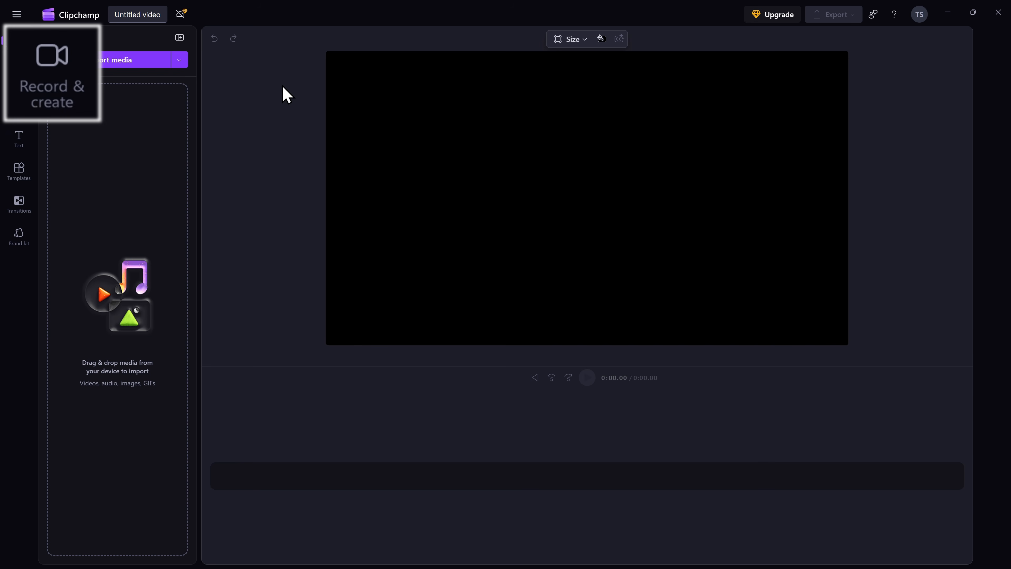
left_click(19, 73)
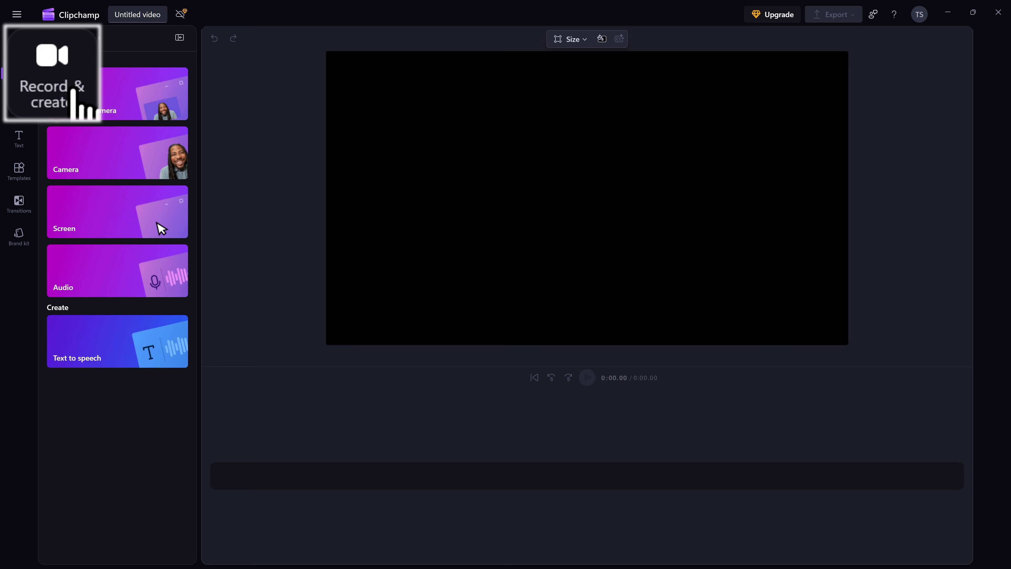
left_click(157, 209)
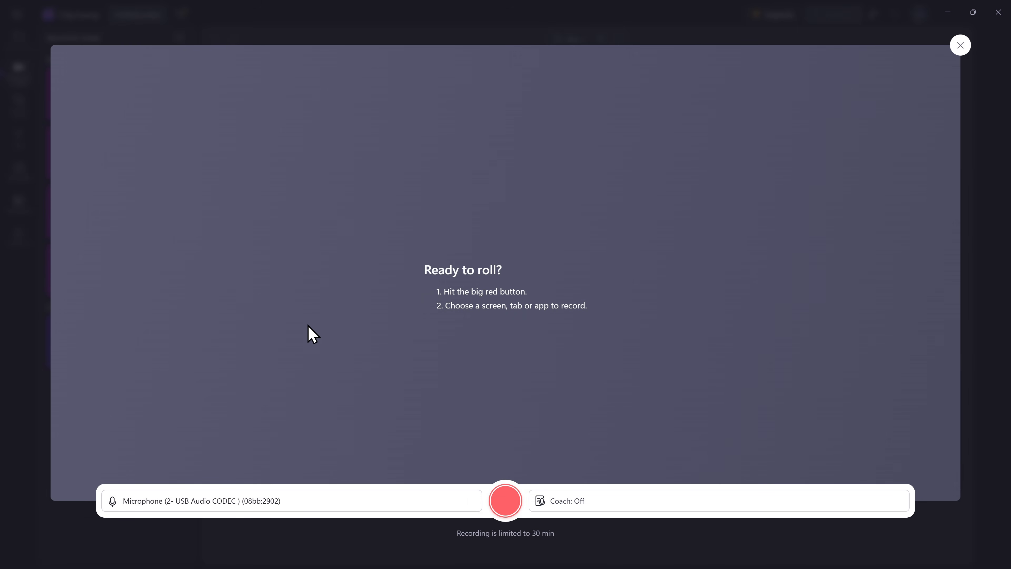
- Start a Clipchamp recording that shares the entire Screen 1 without system audio
left_click(507, 507)
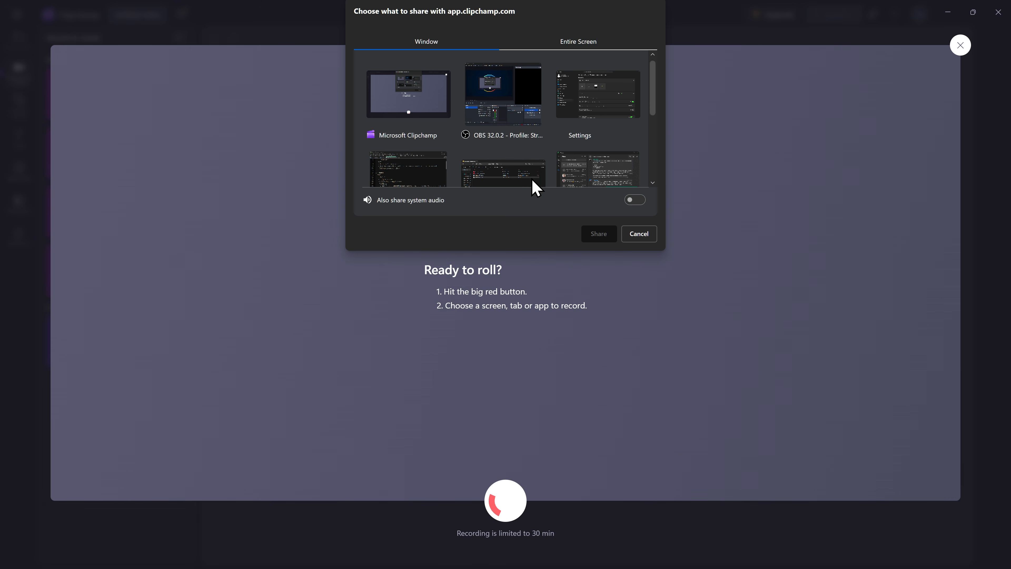
left_click(571, 43)
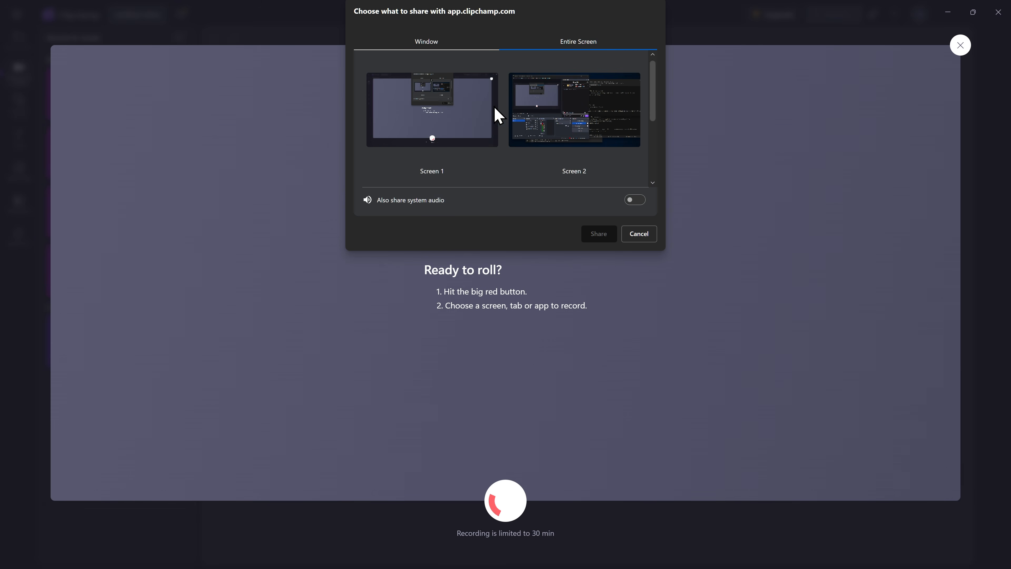
scroll(505, 120, "down", 3)
scroll(499, 124, "up", 3)
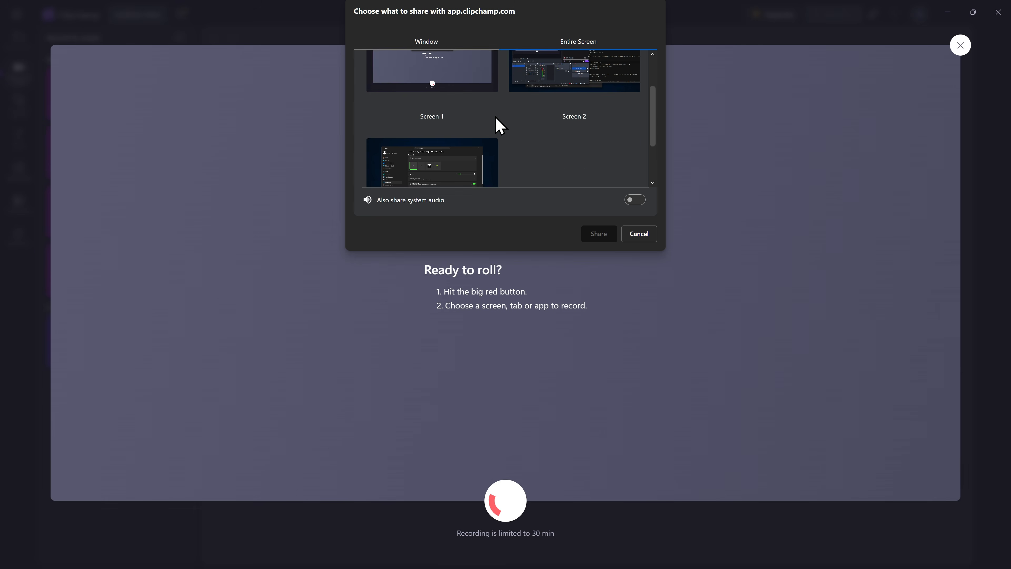
left_click(437, 118)
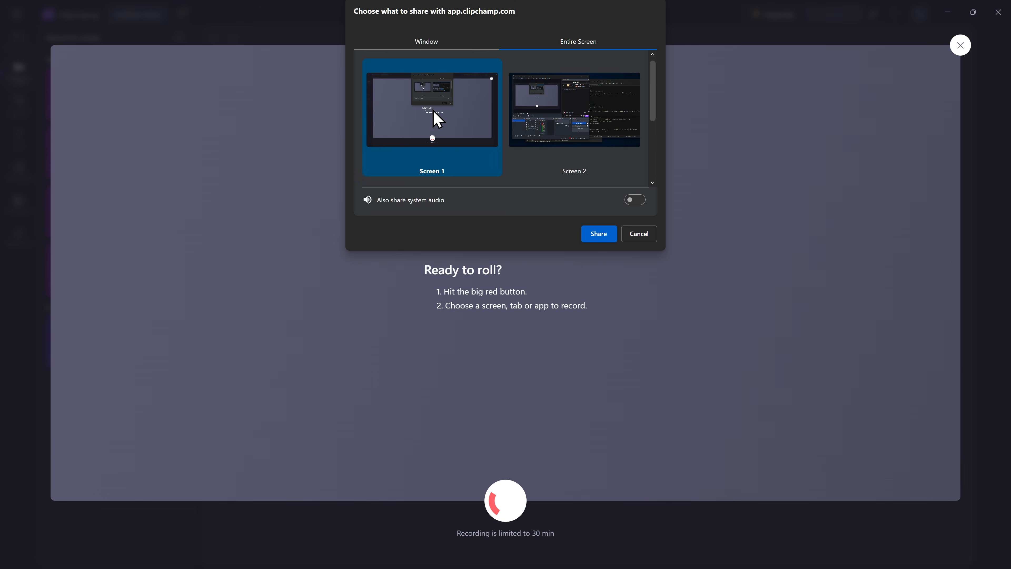
left_click(596, 235)
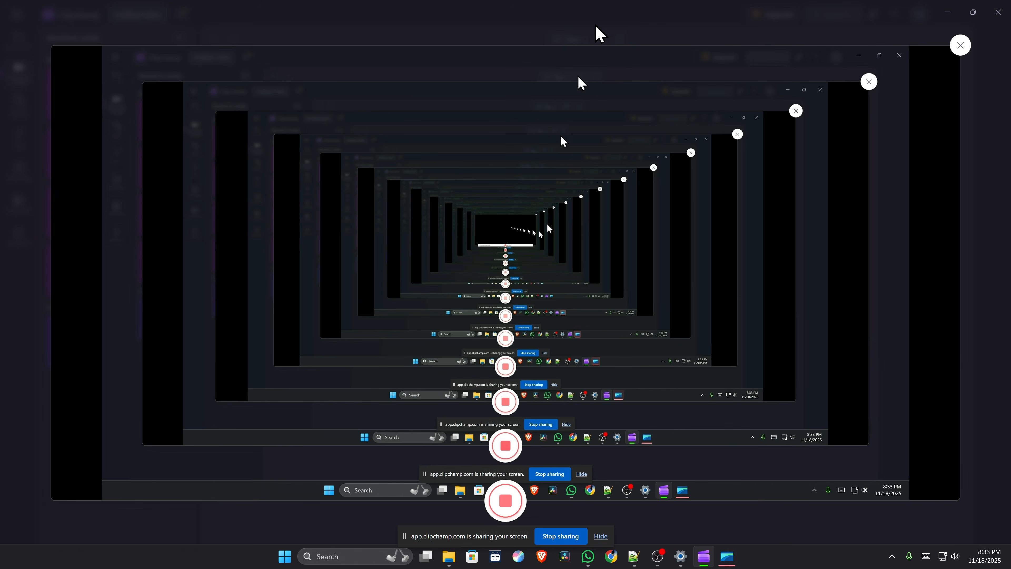
- Shrink and reposition the Clipchamp window during the recording, stop recording, and save the clip for editing
left_click(980, 18)
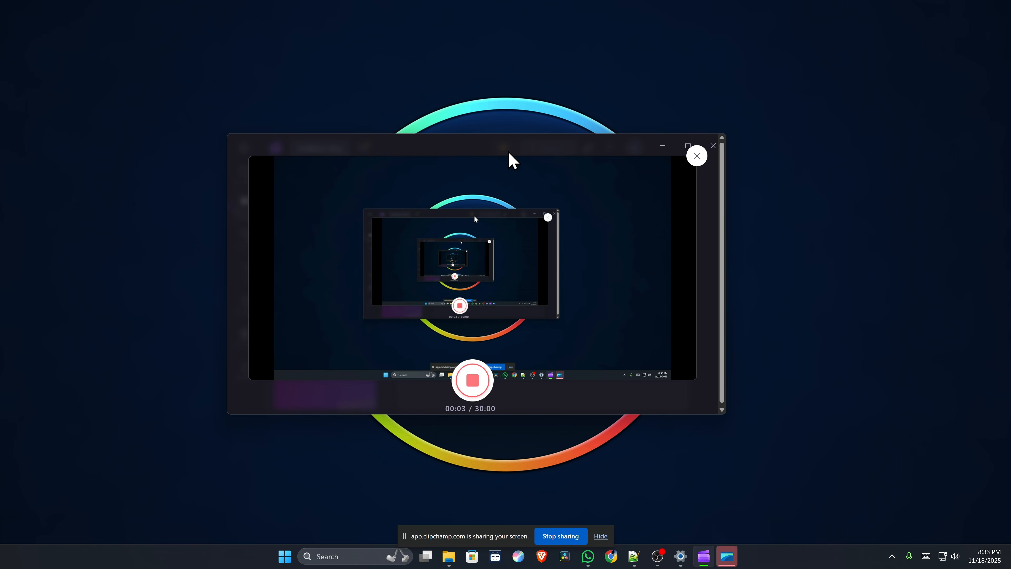
left_click_drag(510, 158, 565, 129)
left_click(527, 361)
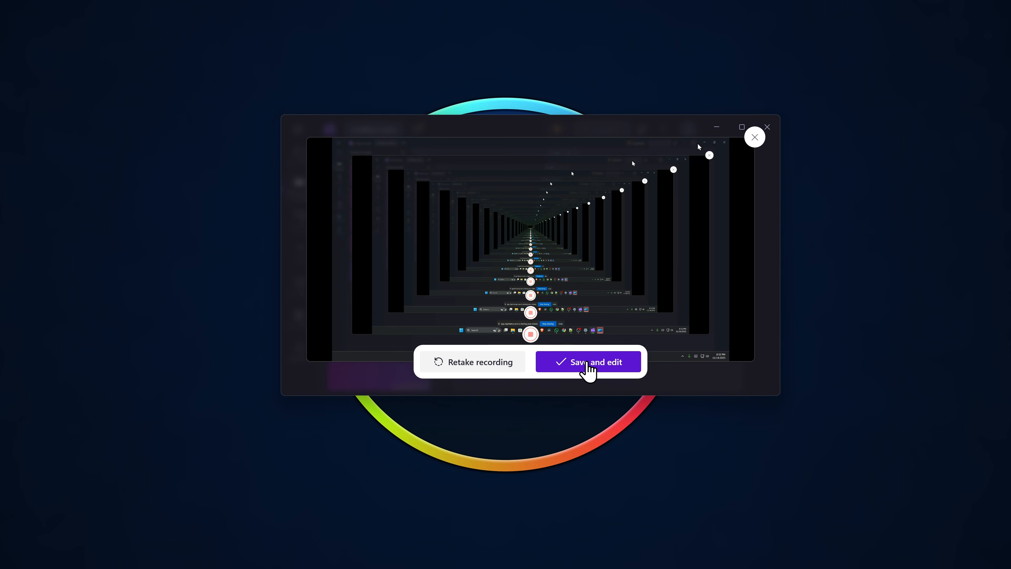
left_click(587, 363)
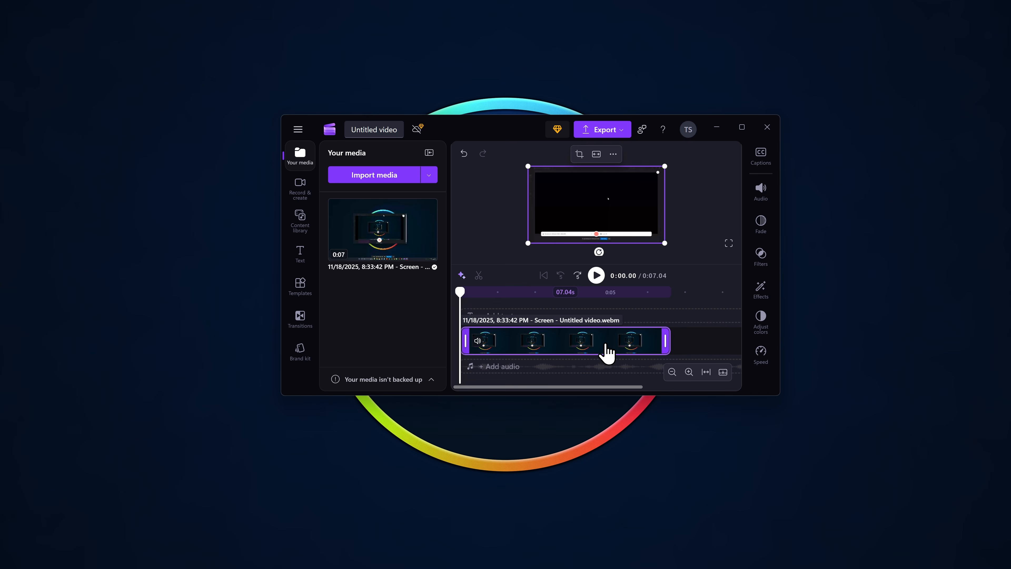
- Export the screen recording project at 1080p quality
left_click(602, 130)
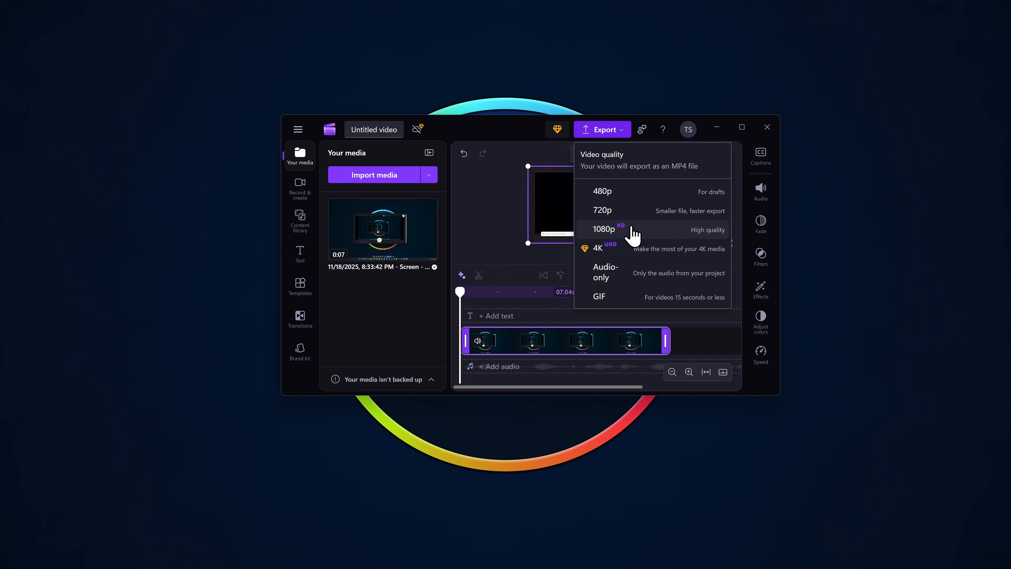
left_click(631, 228)
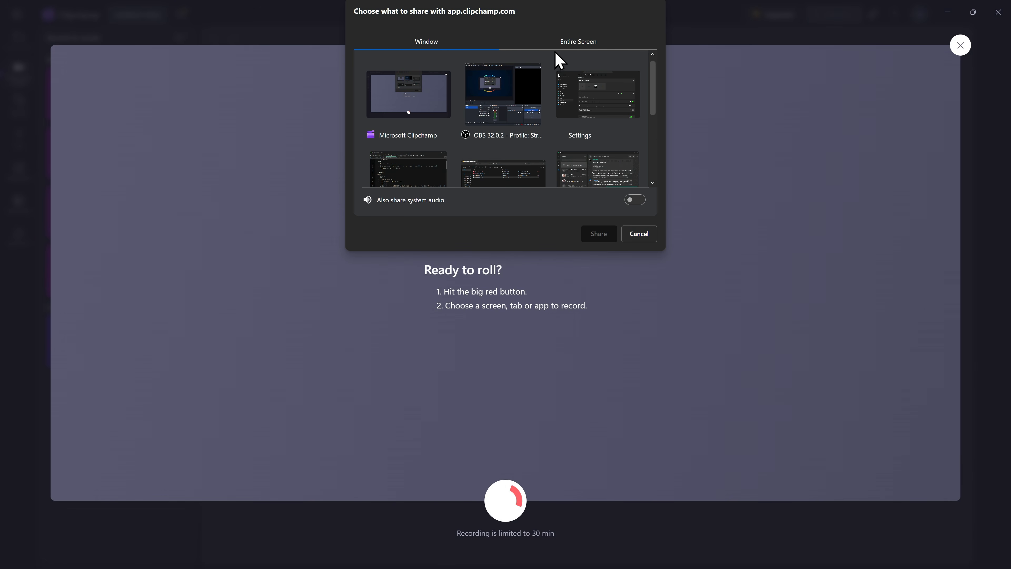
left_click(571, 43)
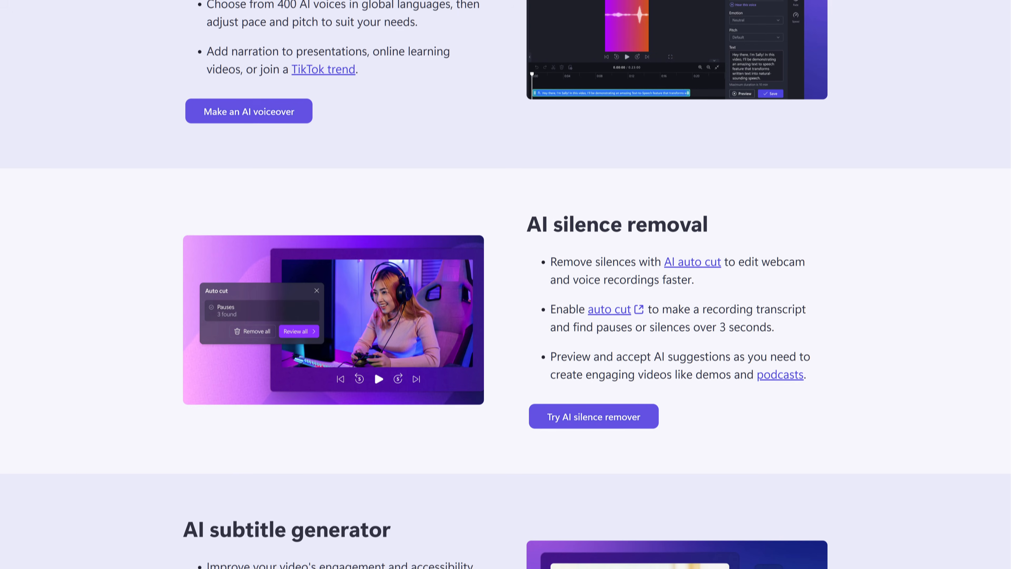
scroll(506, 284, "down", 5)
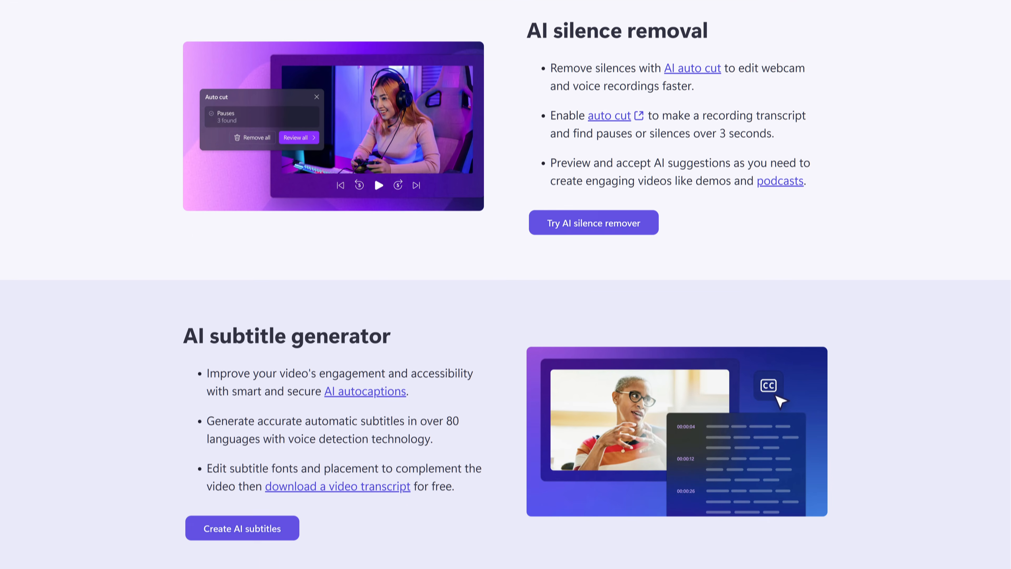
scroll(505, 285, "down", 15)
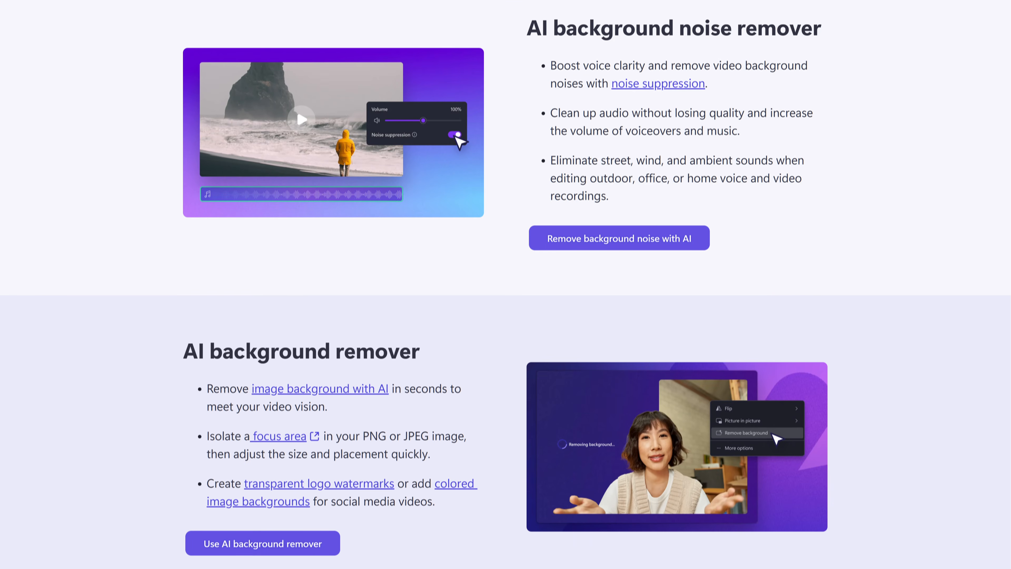
- Look over Clipchamp's AI noise and background remover features and open the export options for the untitled video
scroll(505, 284, "down", 4)
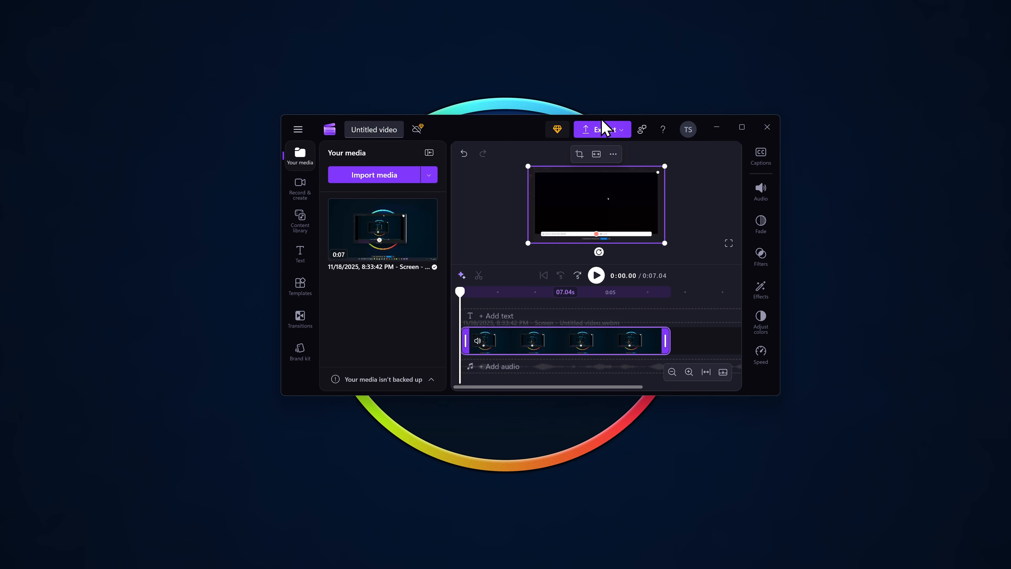
left_click(601, 128)
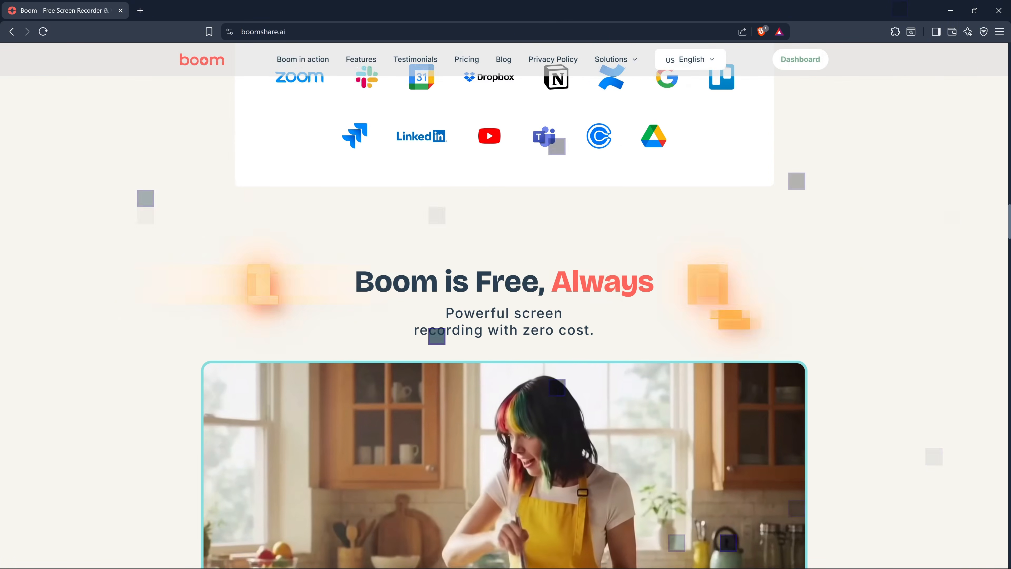
- Look through the Boom website's home page and the features included in its free pricing plan
scroll(503, 306, "down", 5)
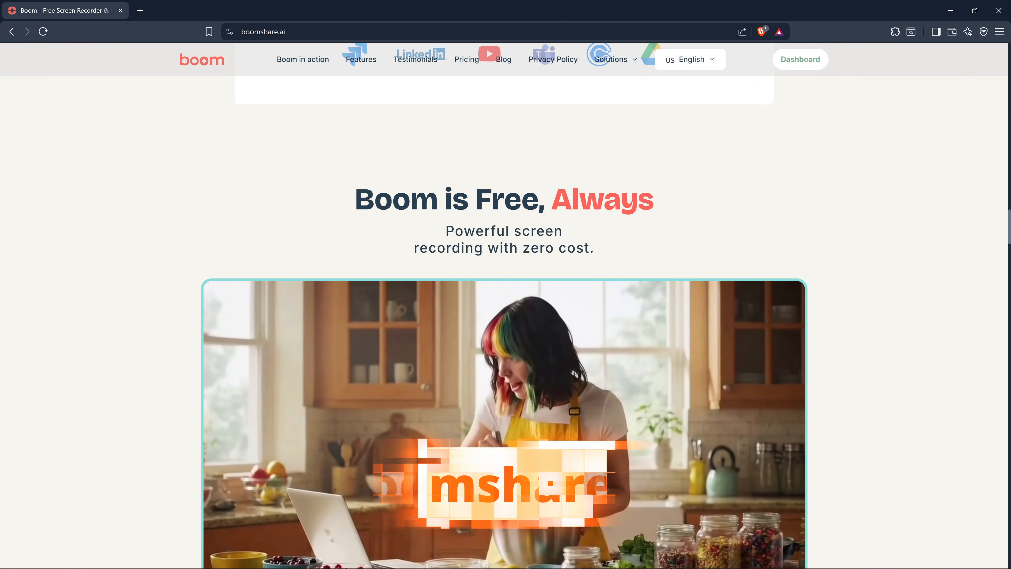
scroll(420, 126, "down", 10)
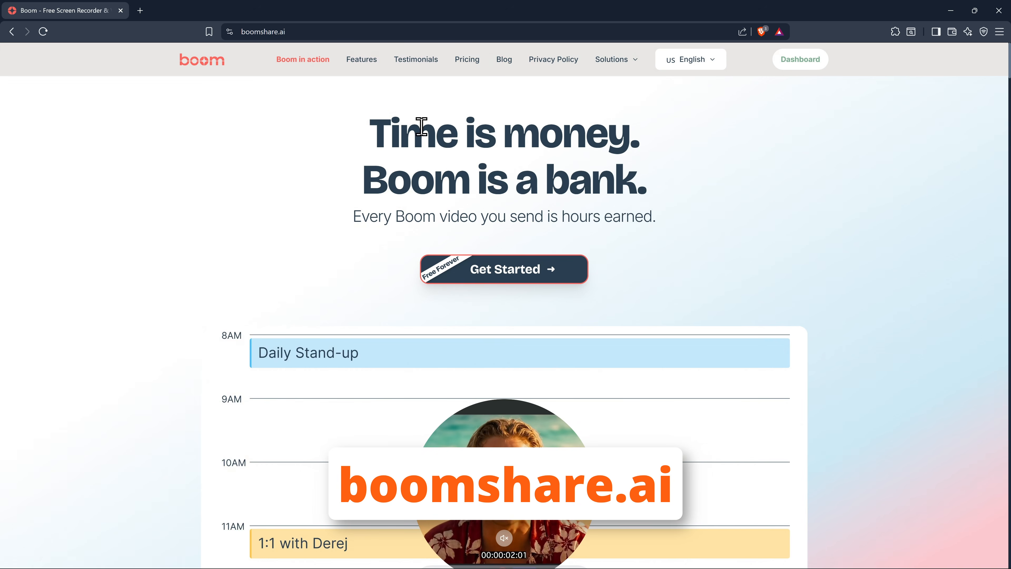
left_click(475, 67)
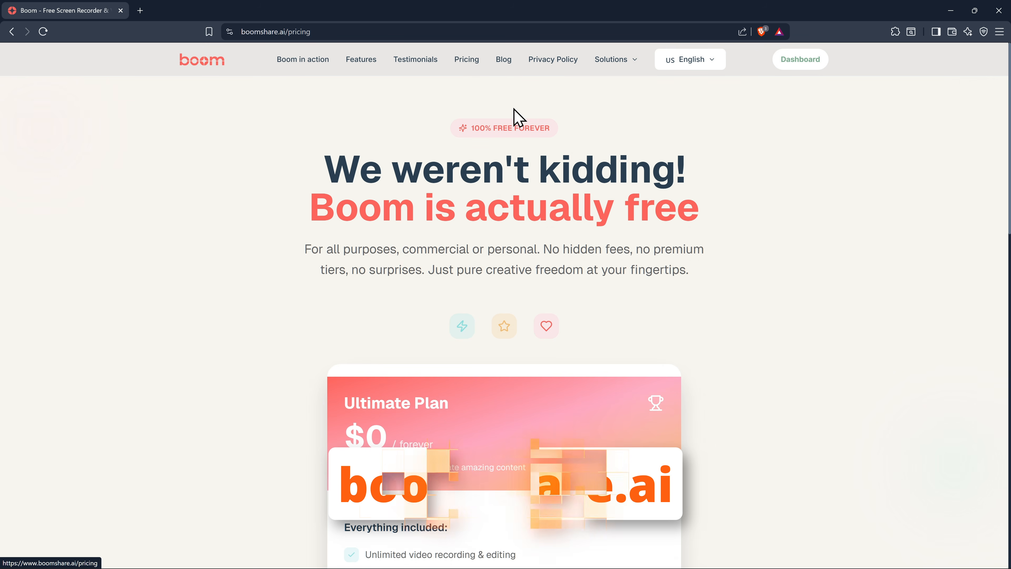
scroll(749, 338, "down", 7)
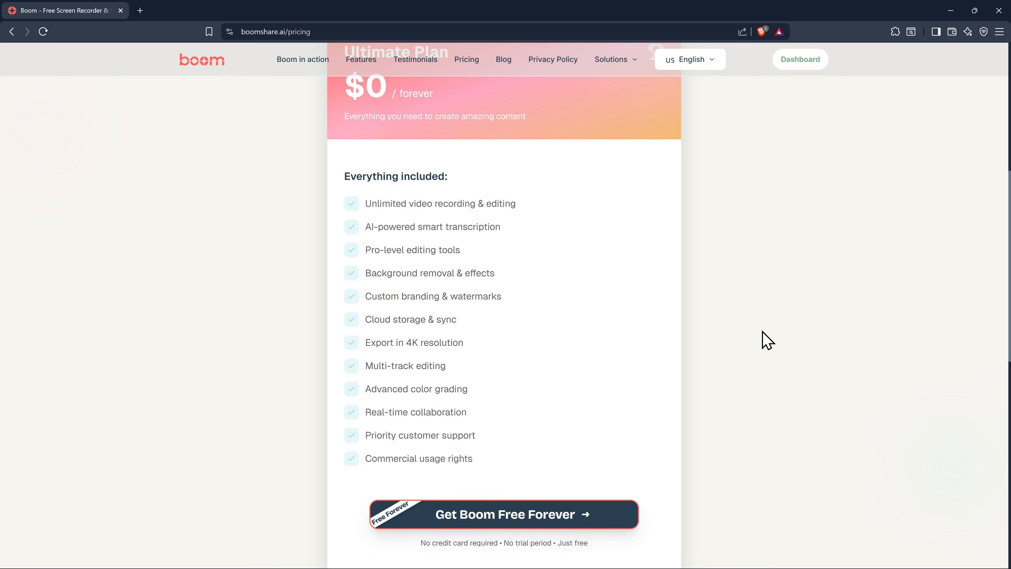
scroll(766, 339, "up", 7)
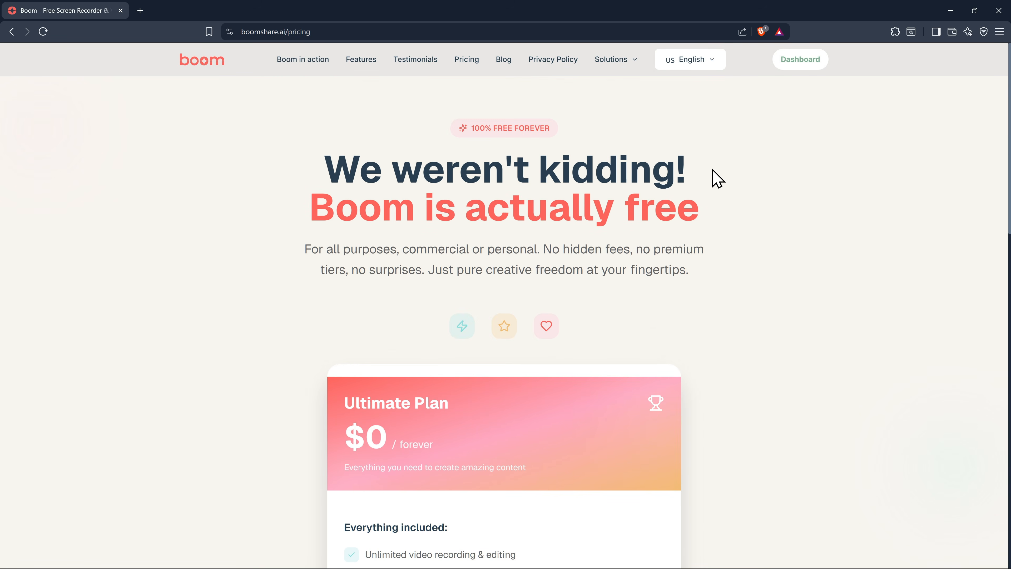
- Open the Boom dashboard and request the Windows desktop app download, cancelling the save dialog
left_click(801, 66)
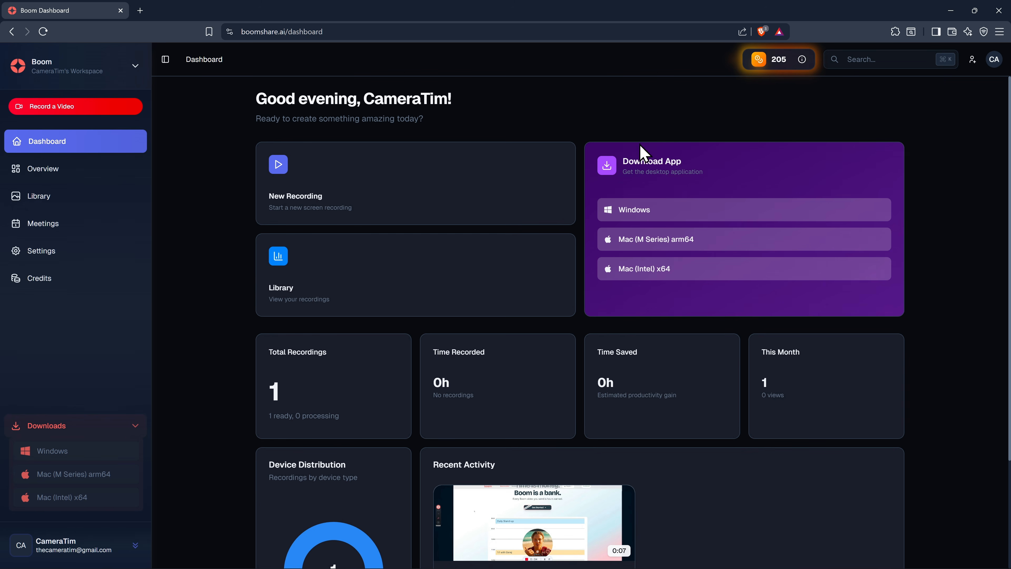
left_click(645, 211)
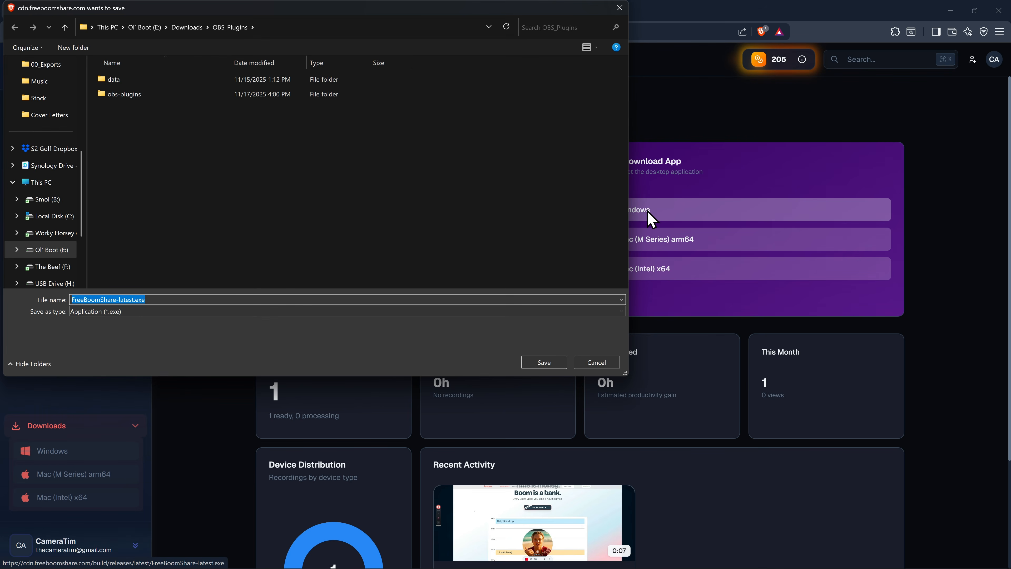
left_click(607, 364)
- Find and launch the Free Boom Share app on the computer and start its sign-in
key("super")
type("boom")
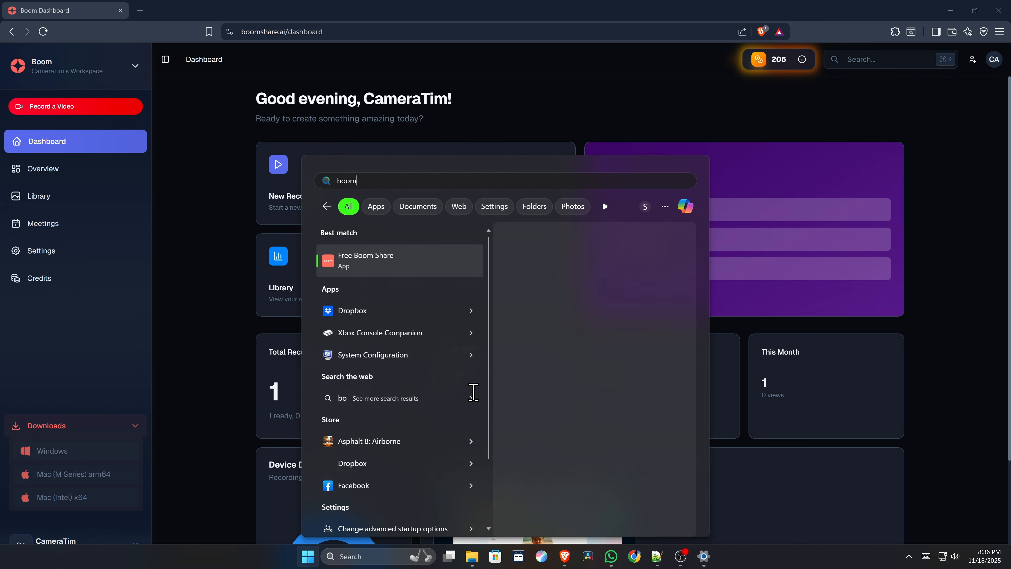
key("Return")
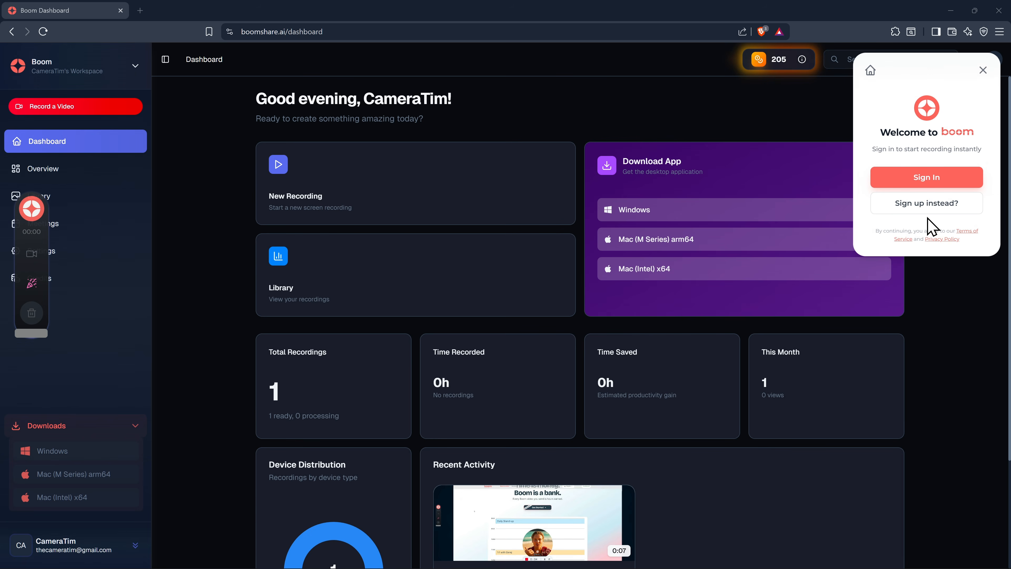
left_click(933, 182)
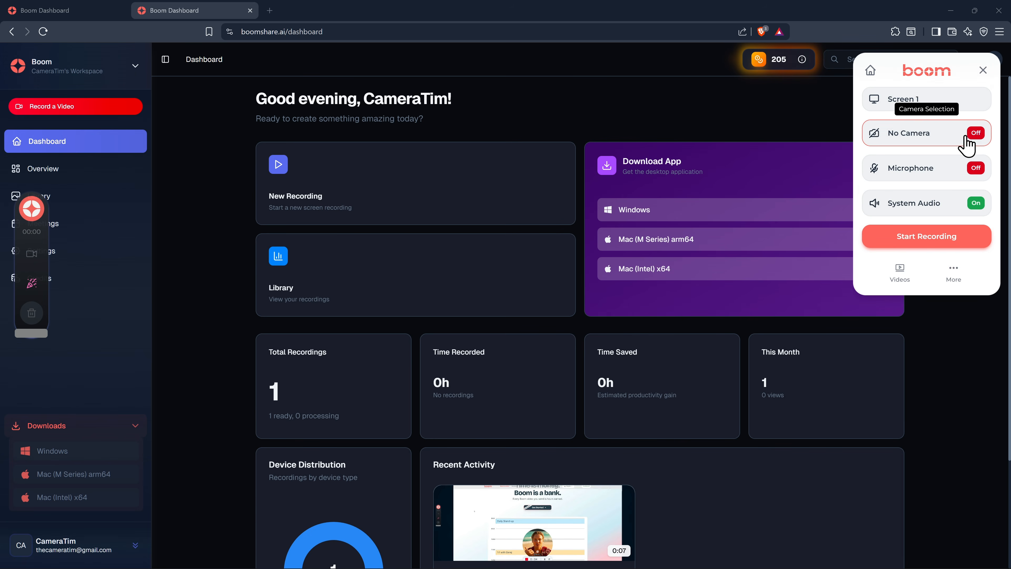
- Check the capture sources in the Boom recorder, record Screen 1 for about 5 seconds, and stop the recording
left_click(904, 106)
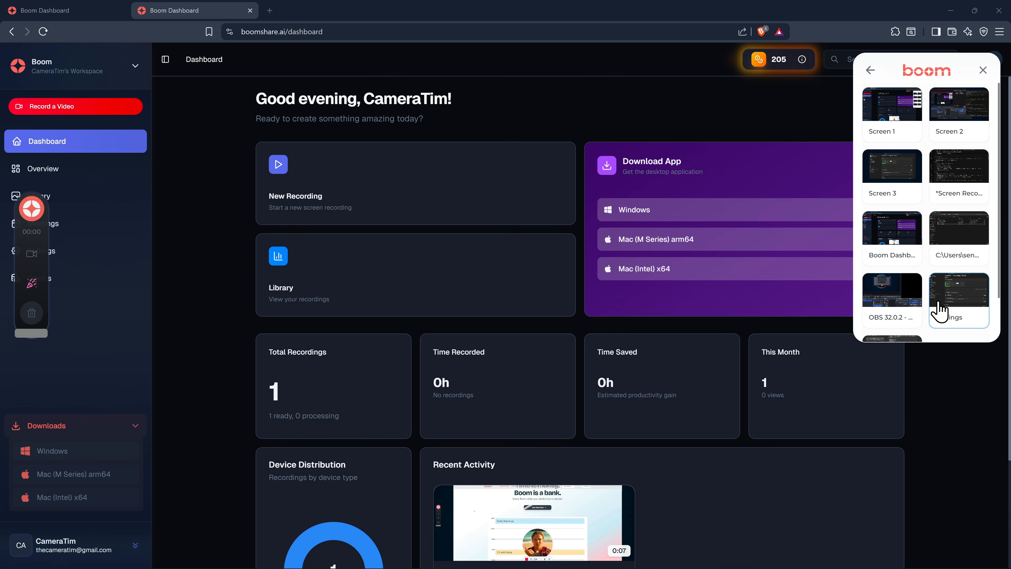
left_click(871, 71)
left_click(915, 234)
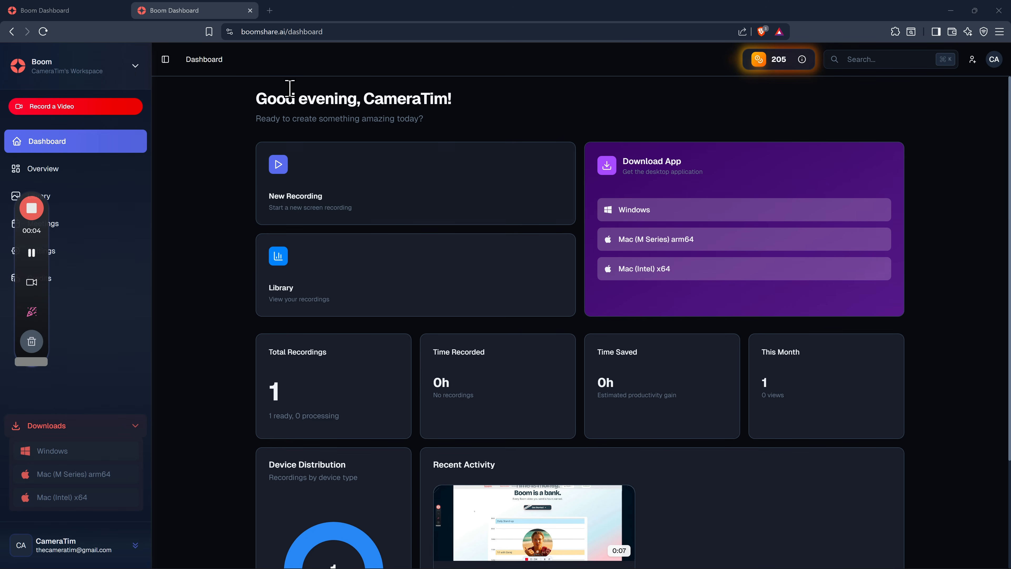
left_click(29, 215)
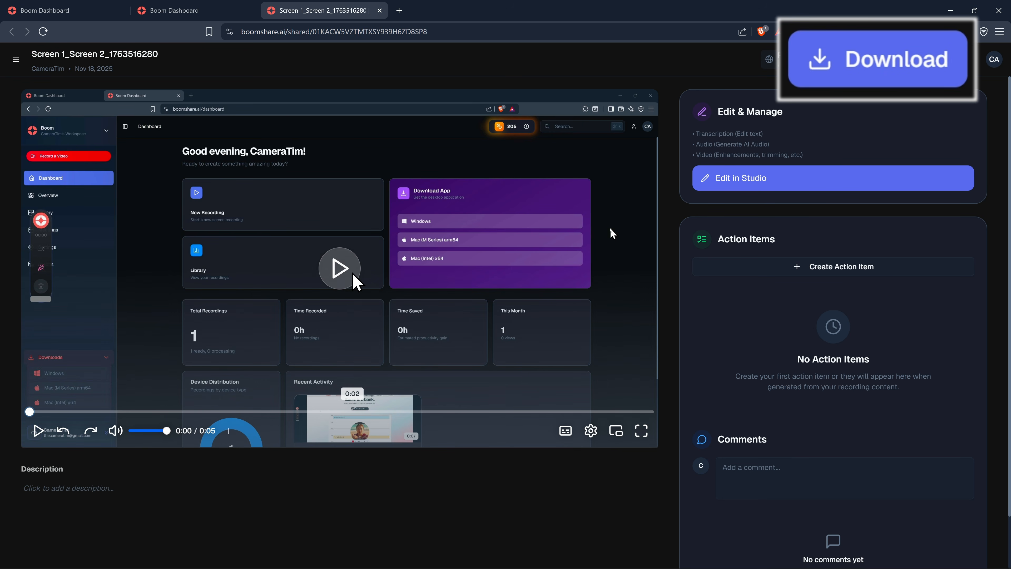
- Open the new Boom recording in Studio and move the playhead to about 2.6 s
left_click(765, 193)
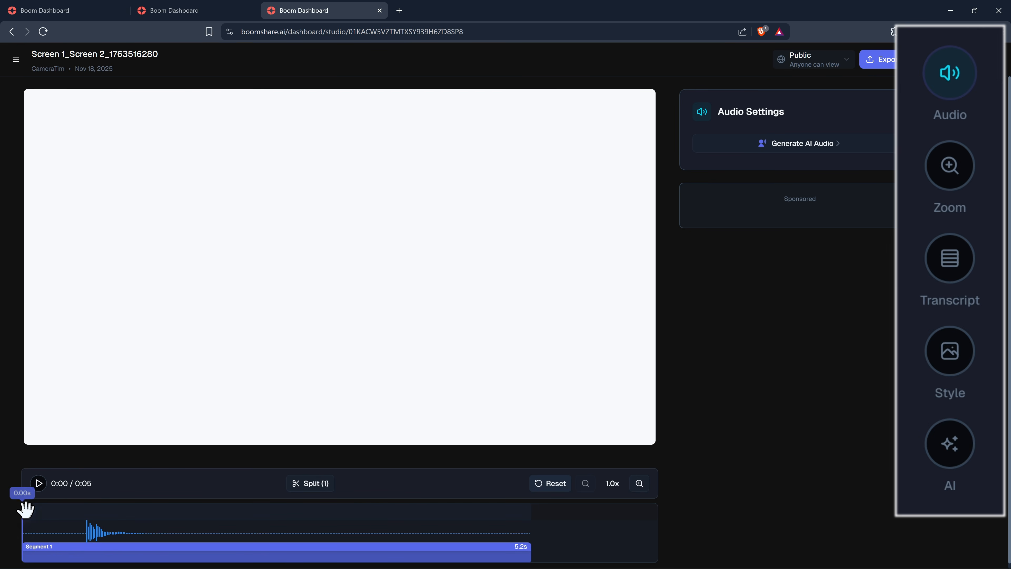
left_click_drag(24, 508, 275, 511)
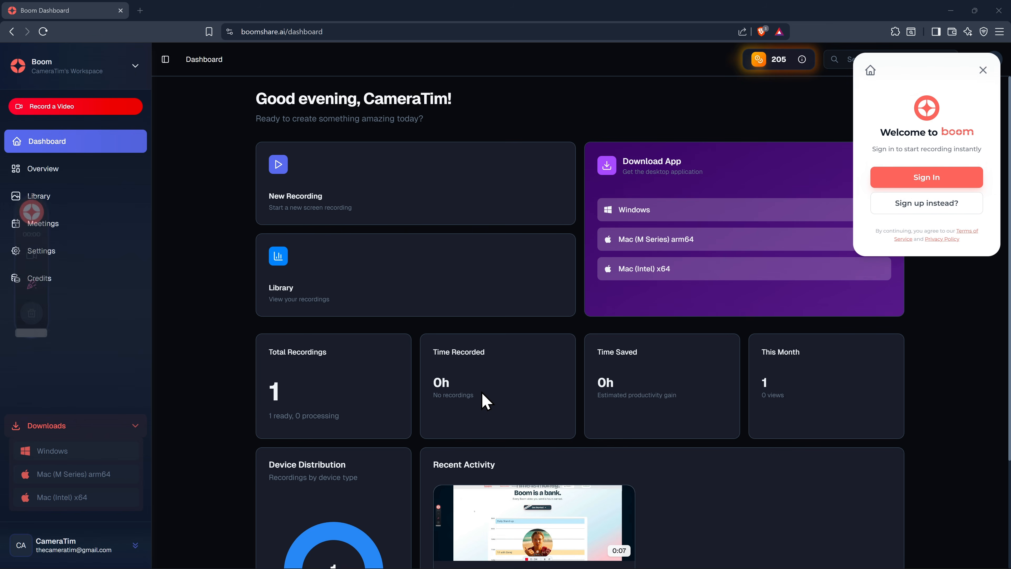
- Sign in to the Boom desktop app through the browser and allow the site to open the application
left_click(934, 182)
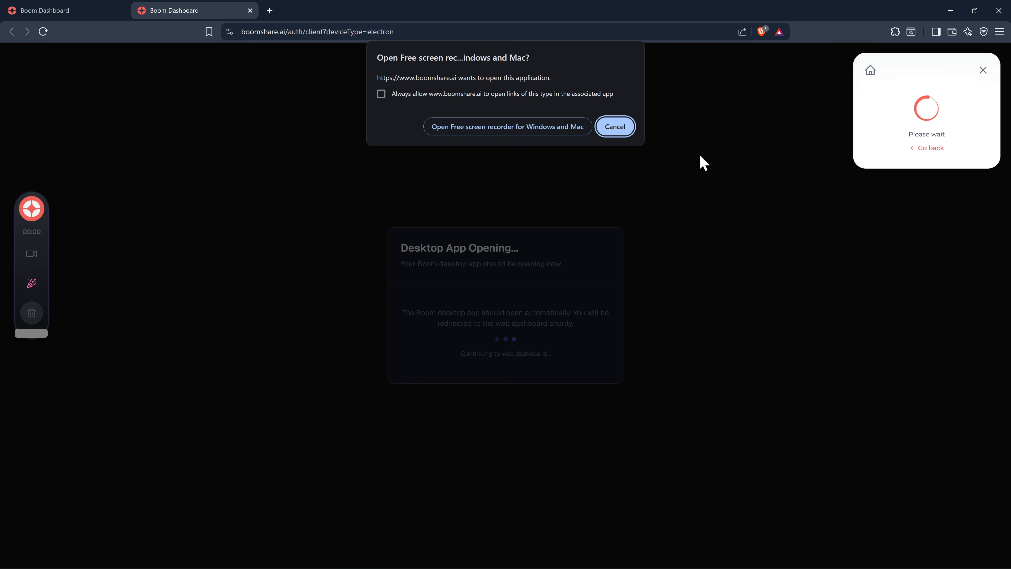
left_click(510, 130)
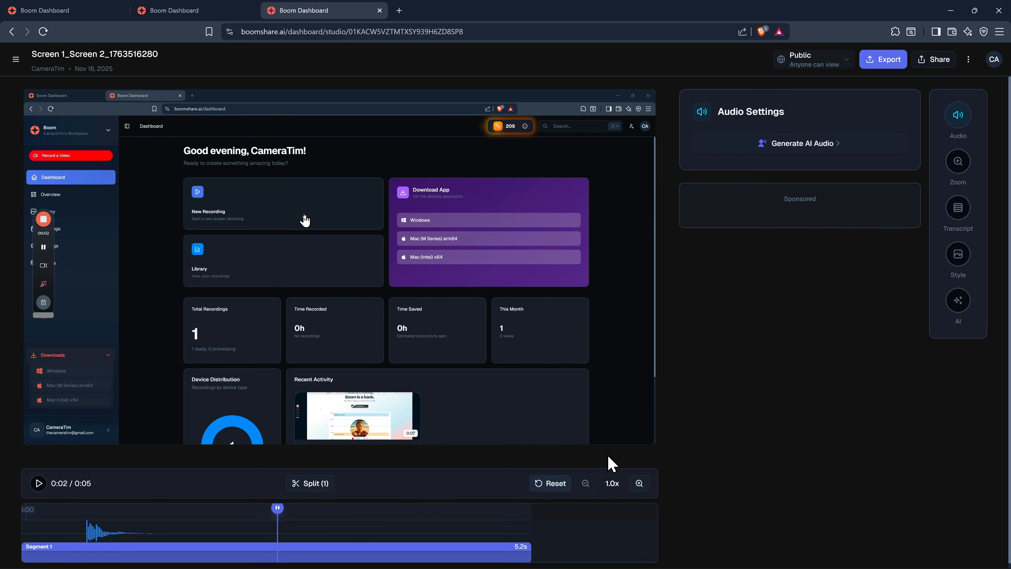
- Add a 2.0x zoom effect lasting 2 seconds to the clip, starting at about 1.6 s
left_click(957, 161)
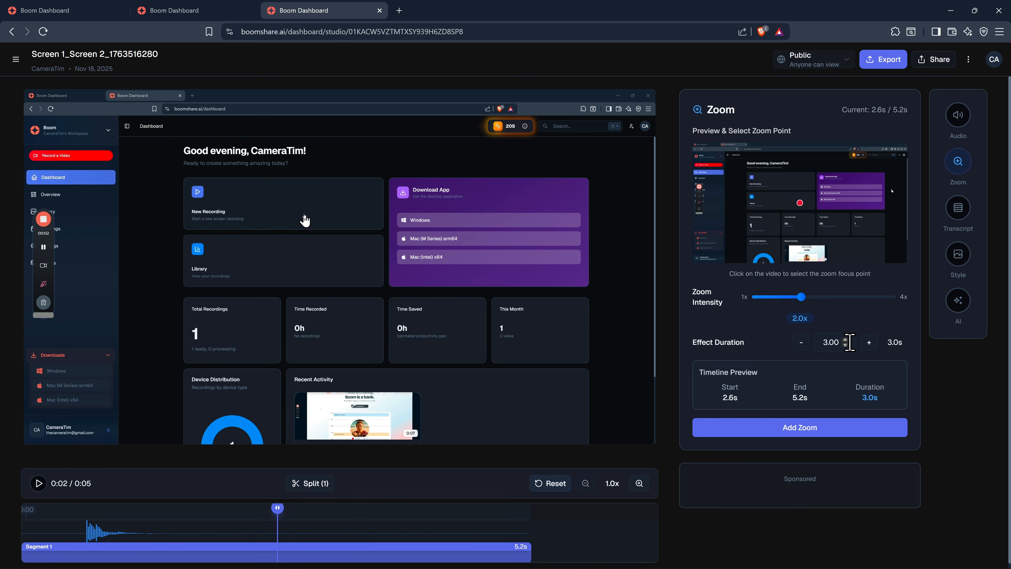
left_click(845, 345)
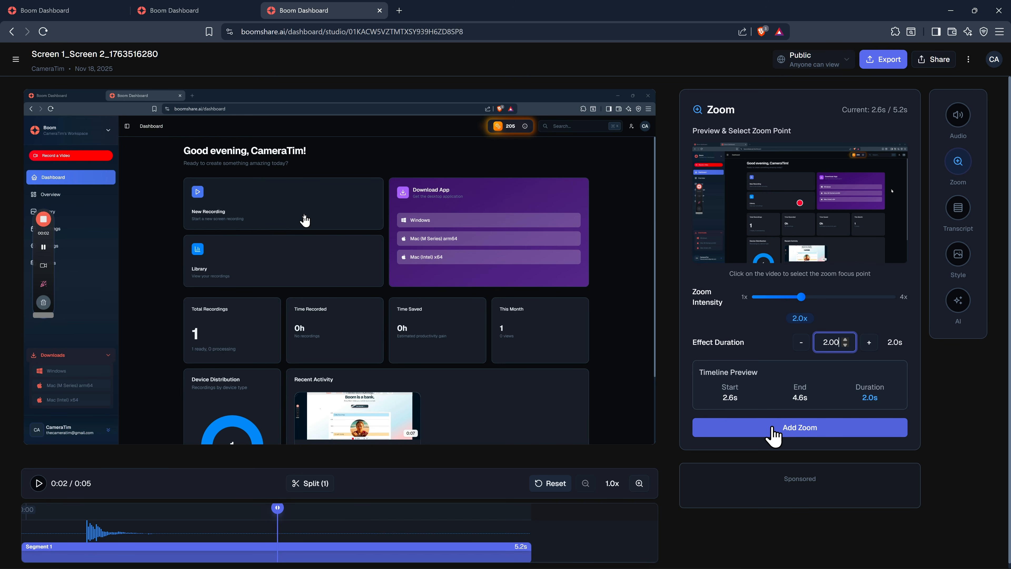
left_click_drag(277, 508, 182, 509)
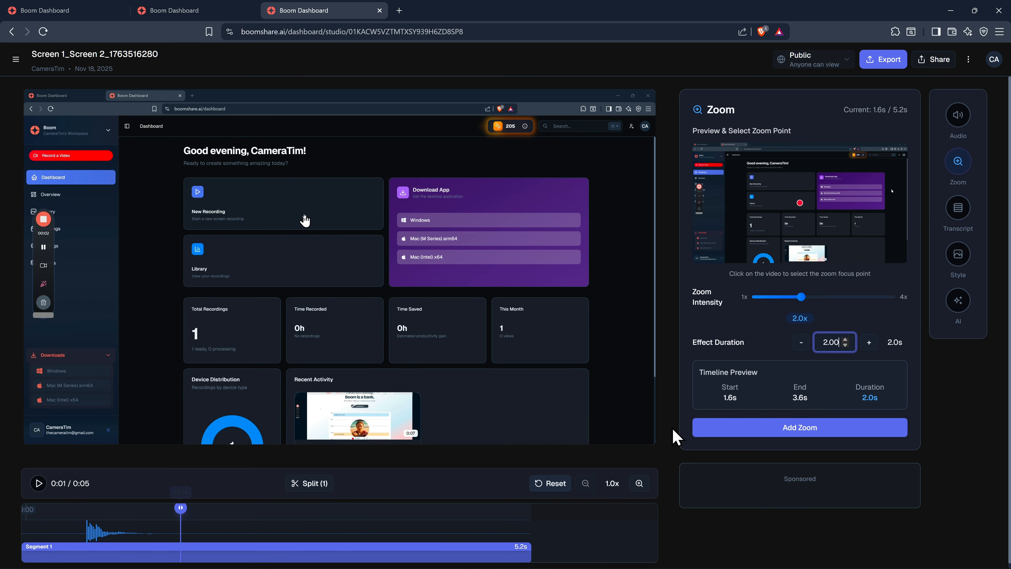
left_click(764, 432)
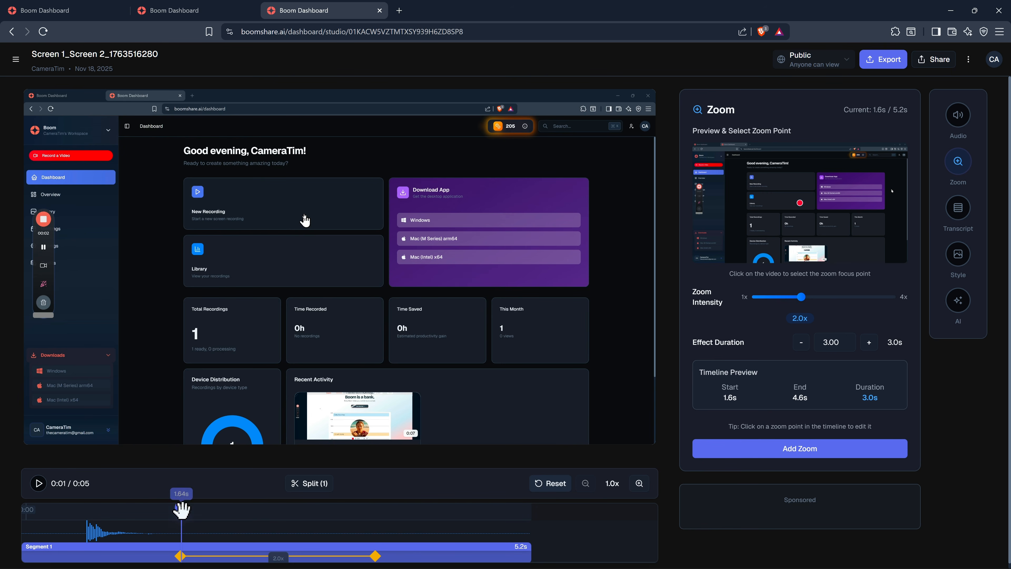
- Preview the zoomed section of the clip and pick a new zoom focus point near the New Recording card
left_click_drag(181, 508, 168, 508)
left_click(39, 483)
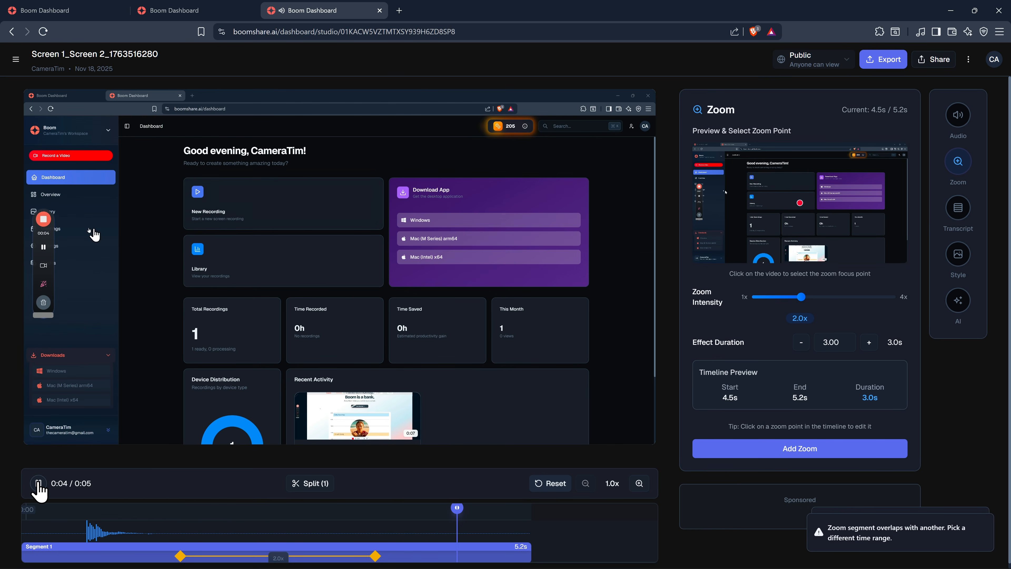
left_click(38, 483)
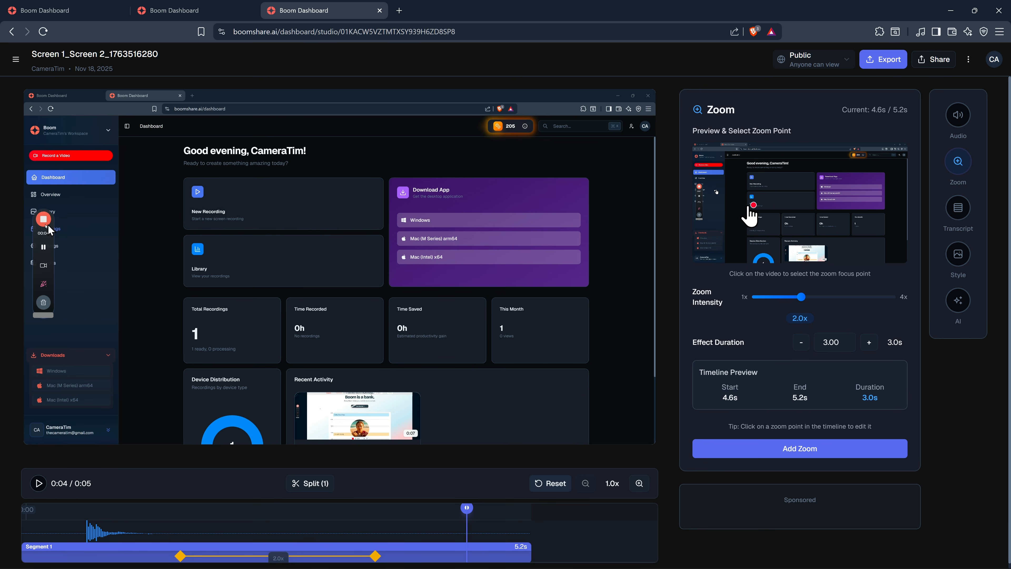
left_click(711, 199)
left_click(749, 179)
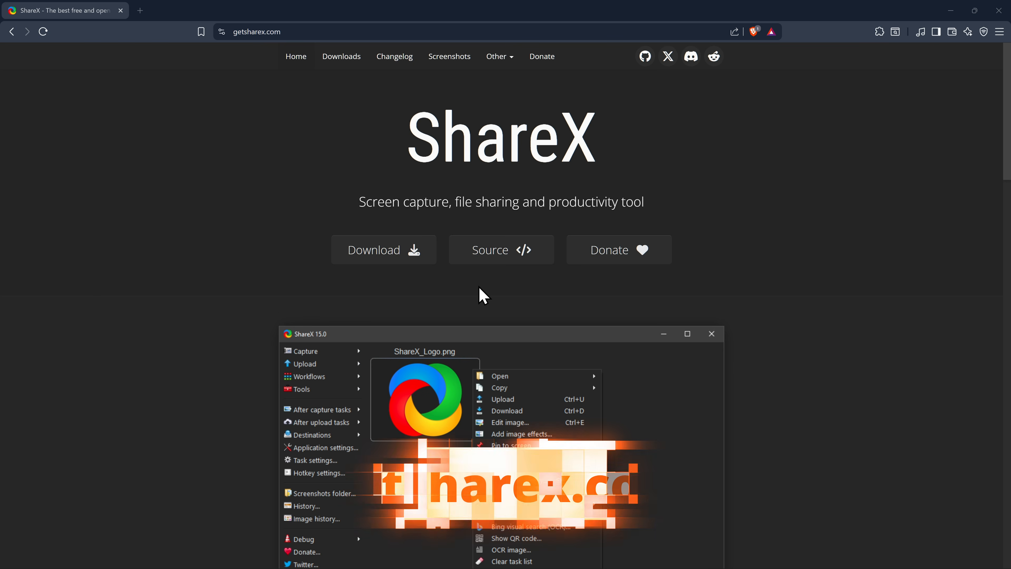
- Download the ShareX setup installer from the ShareX website
left_click(381, 253)
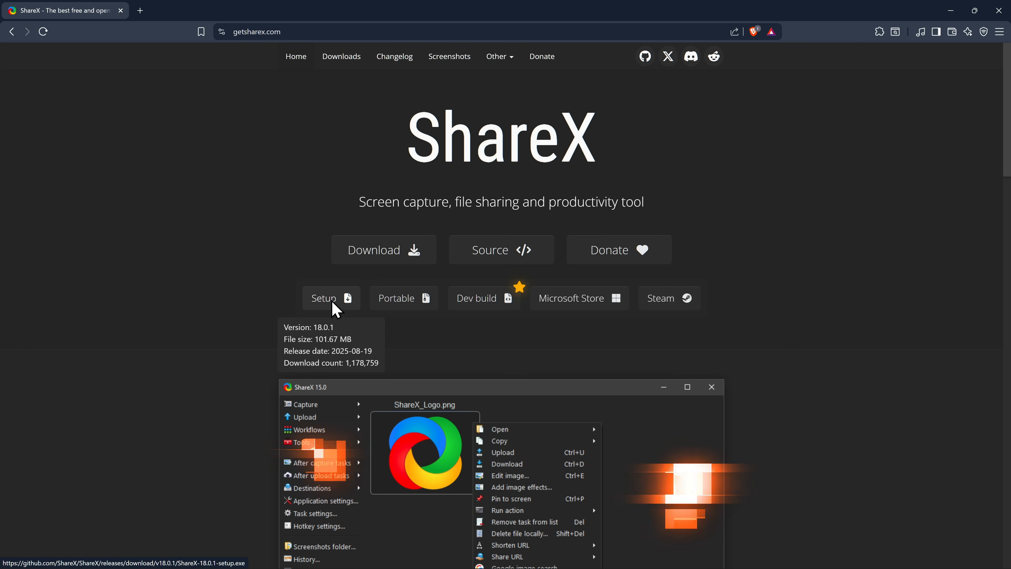
left_click(333, 305)
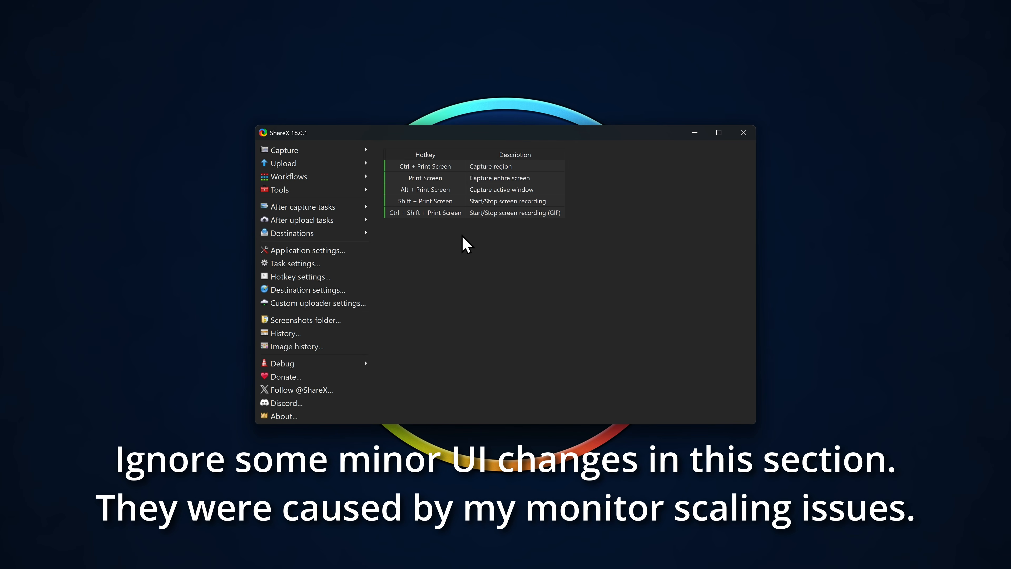
- Record the full 3840 x 2160 monitor with ShareX's screen recording and stop the capture
left_click(303, 149)
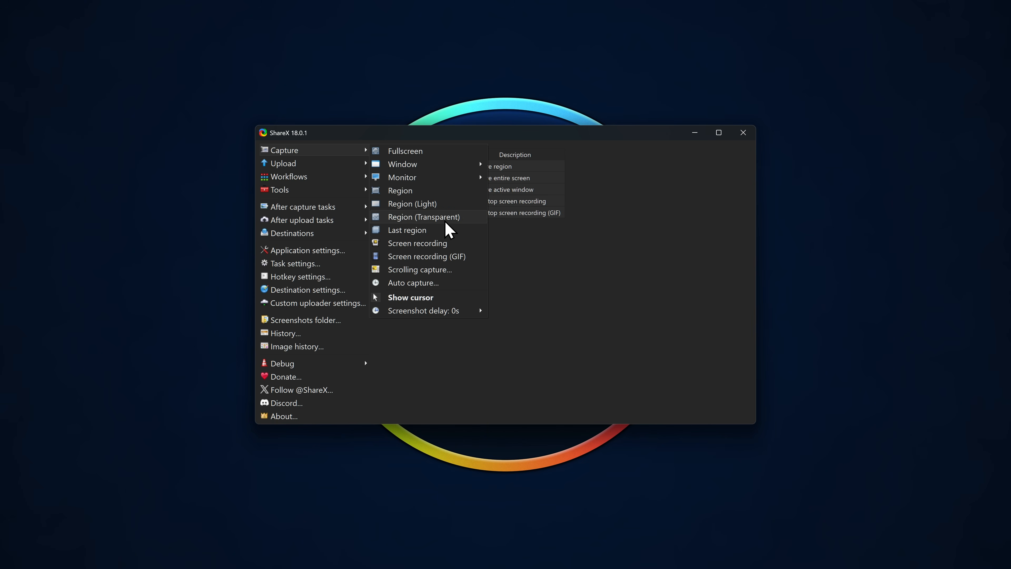
left_click(447, 242)
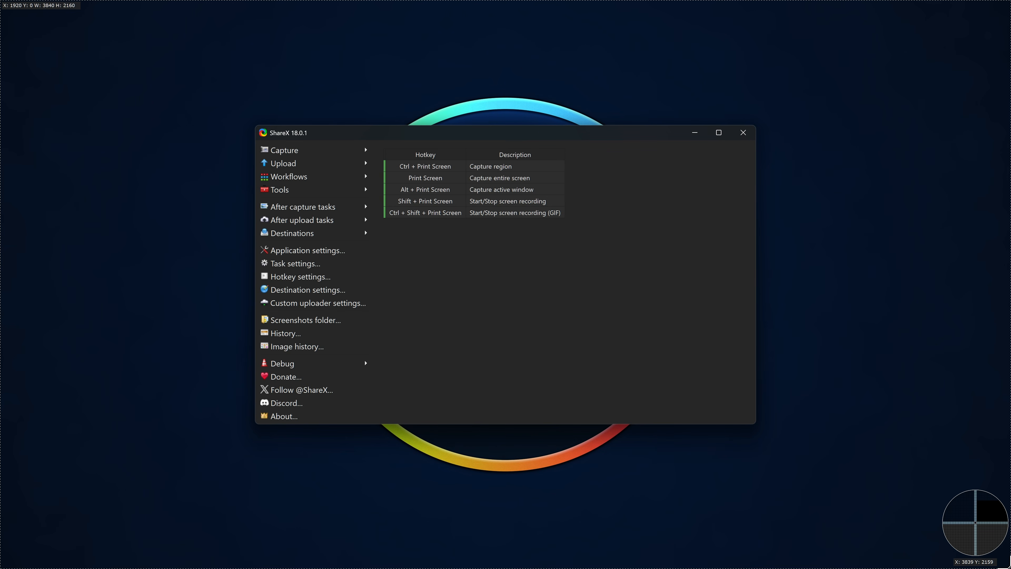
key("Escape")
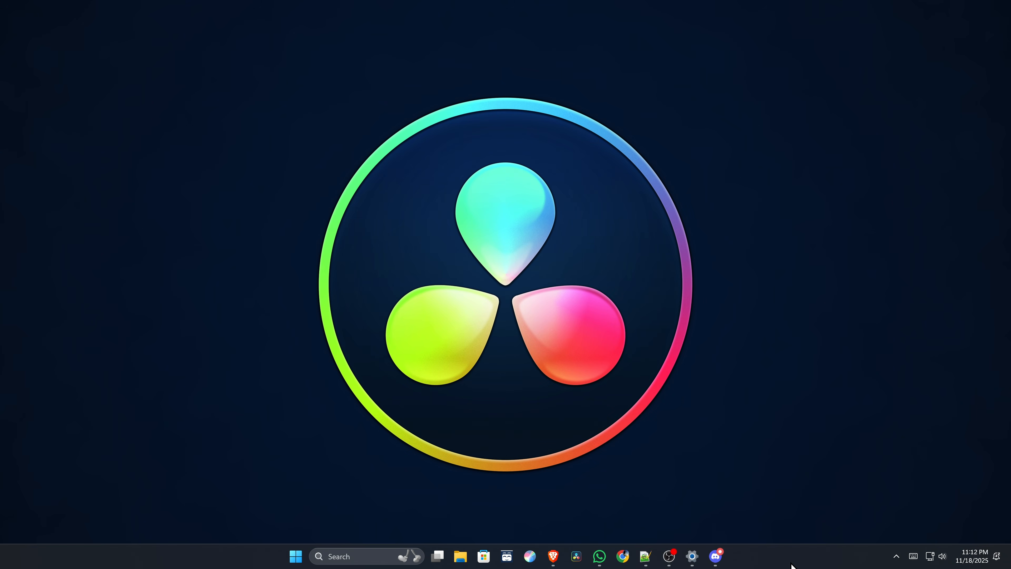
left_click(895, 556)
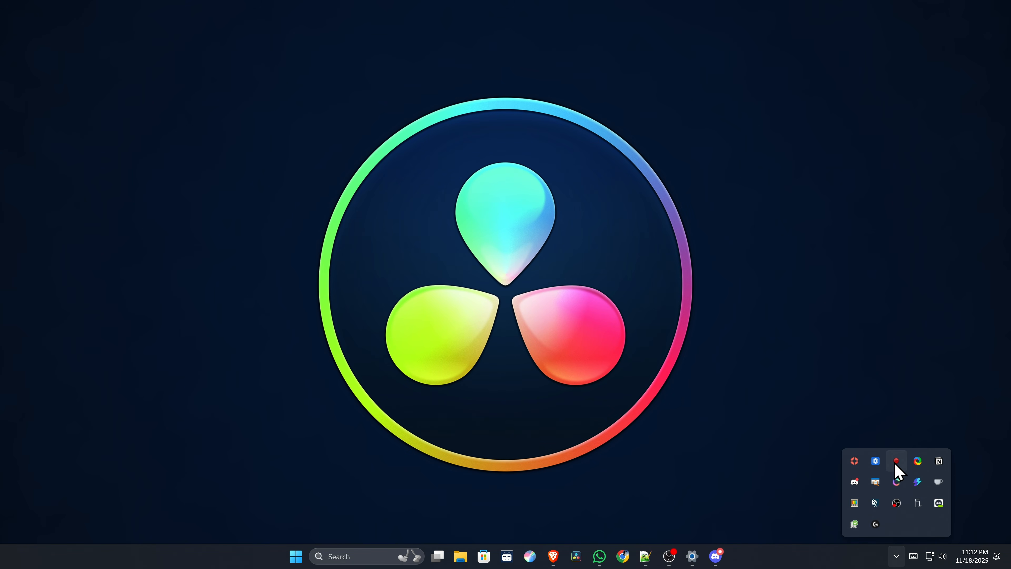
left_click(896, 462)
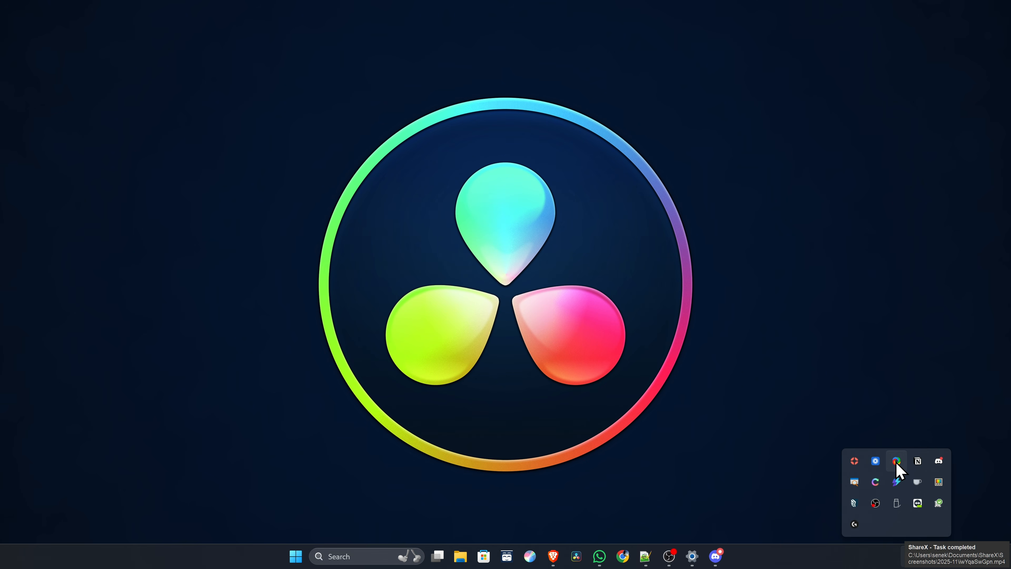
- Reopen the ShareX main window and select the newly recorded MP4 clip
right_click(909, 461)
left_click(867, 440)
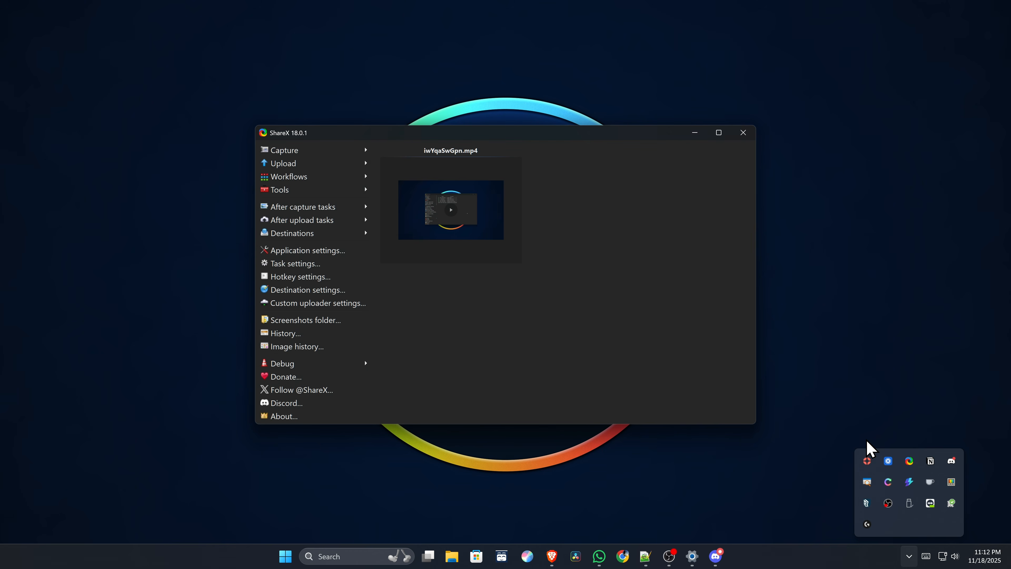
left_click(420, 197)
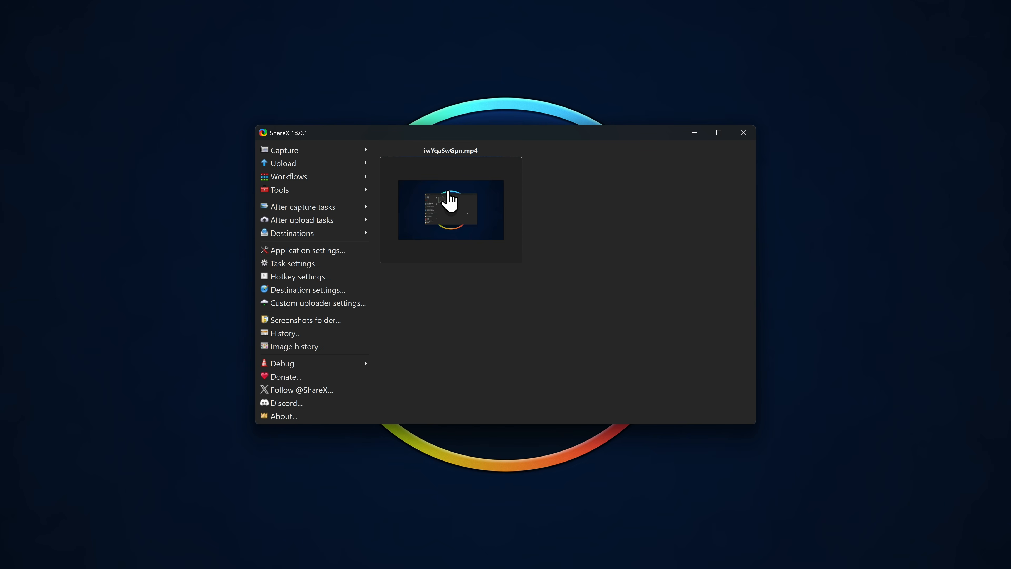
- Open the folder that contains the recorded MP4 clip, check the file, and close the folder window
right_click(448, 191)
mouse_move(533, 198)
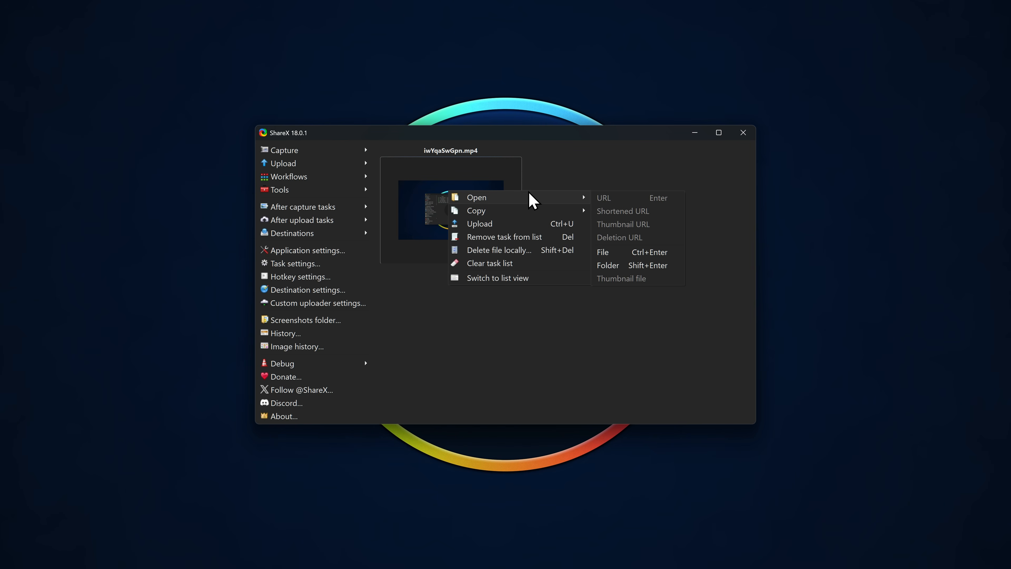
left_click(629, 265)
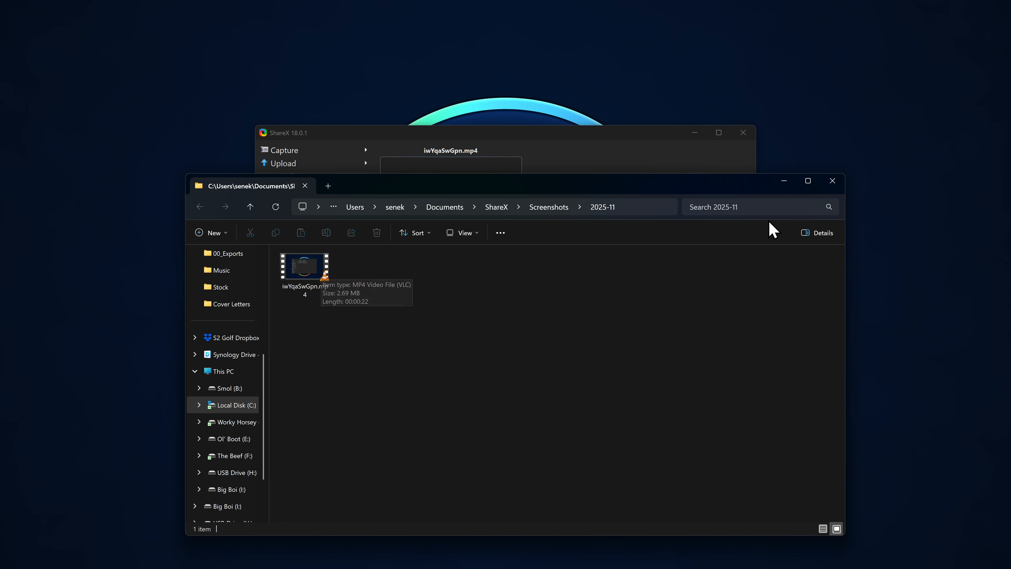
left_click(840, 182)
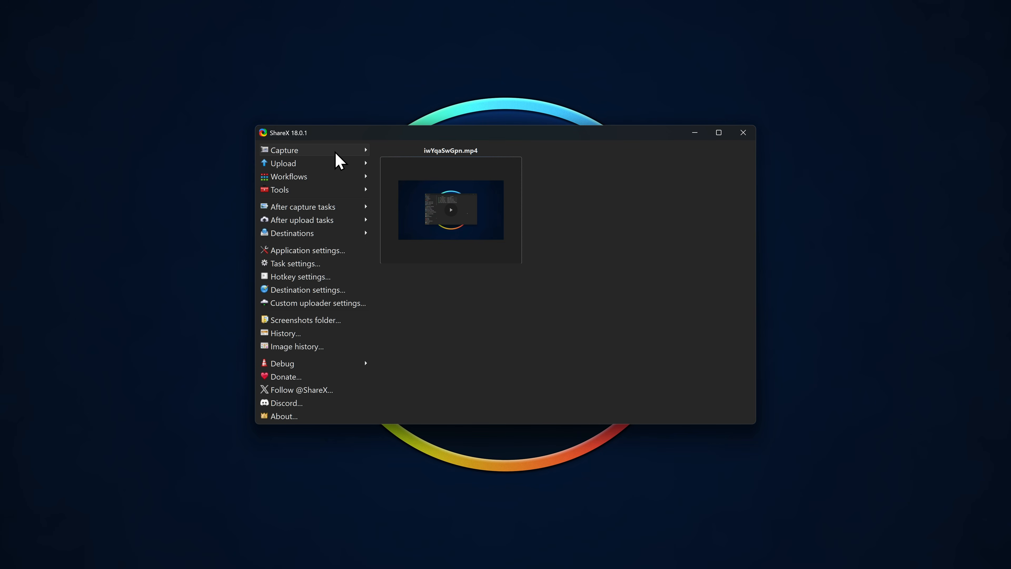
- Open the Video converter tool, look through its video encoder choices and custom command option, and close it
mouse_move(308, 178)
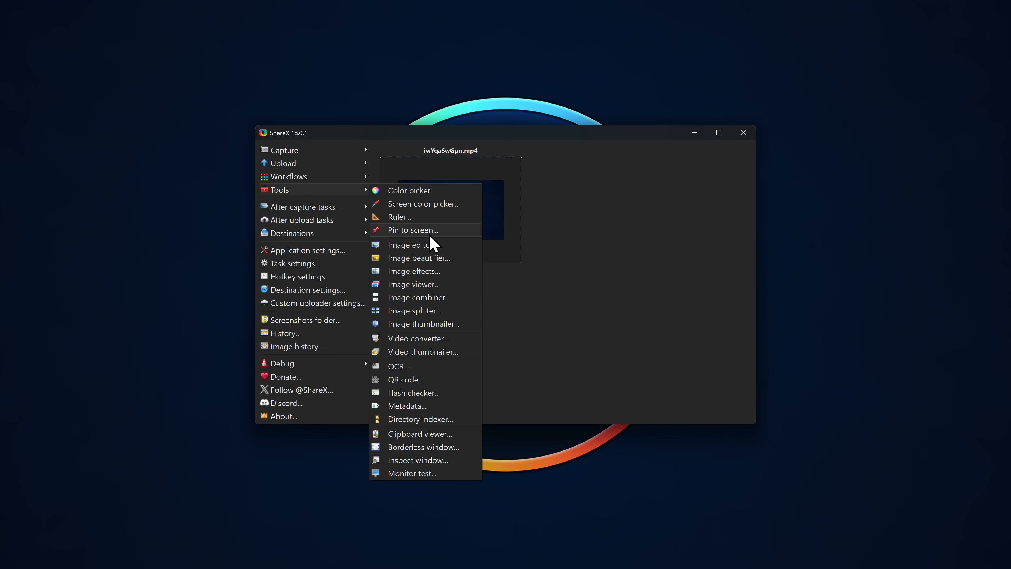
left_click(420, 341)
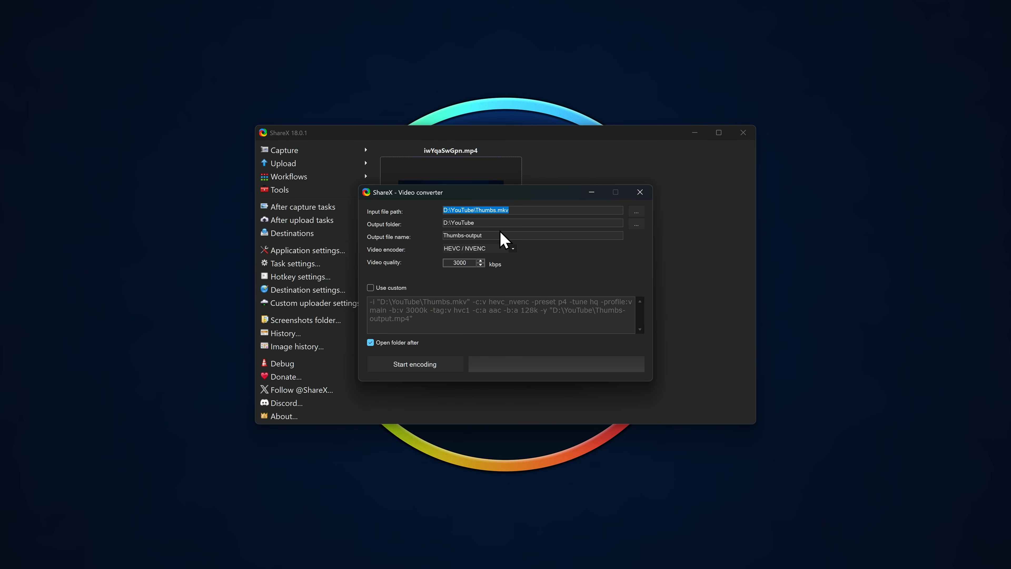
left_click(494, 249)
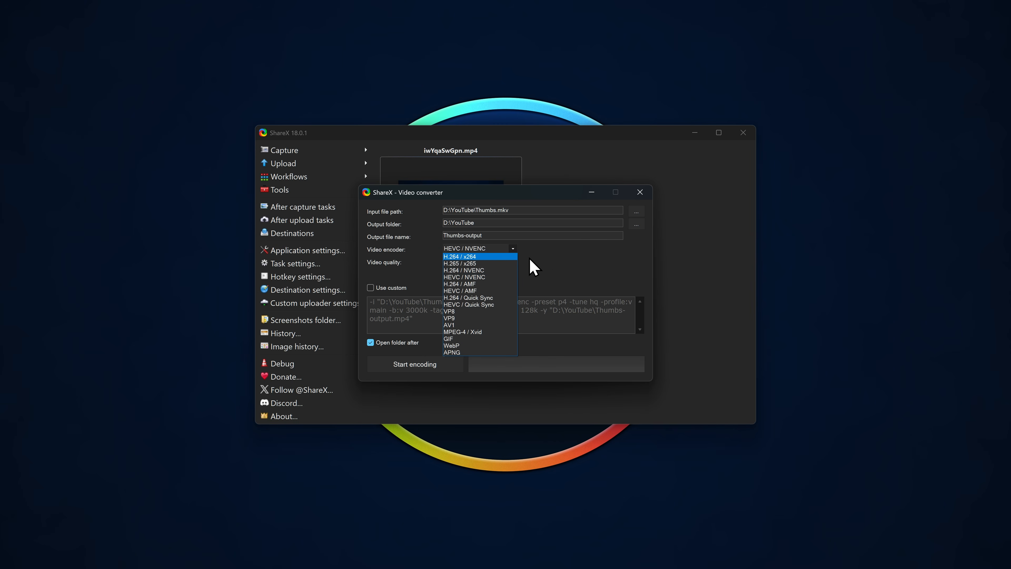
left_click(544, 257)
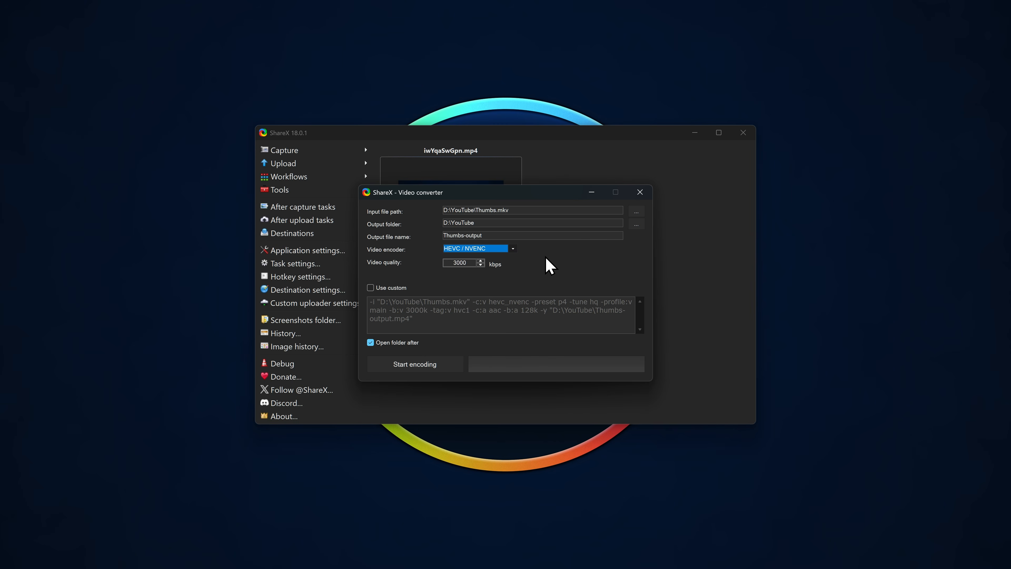
left_click(371, 288)
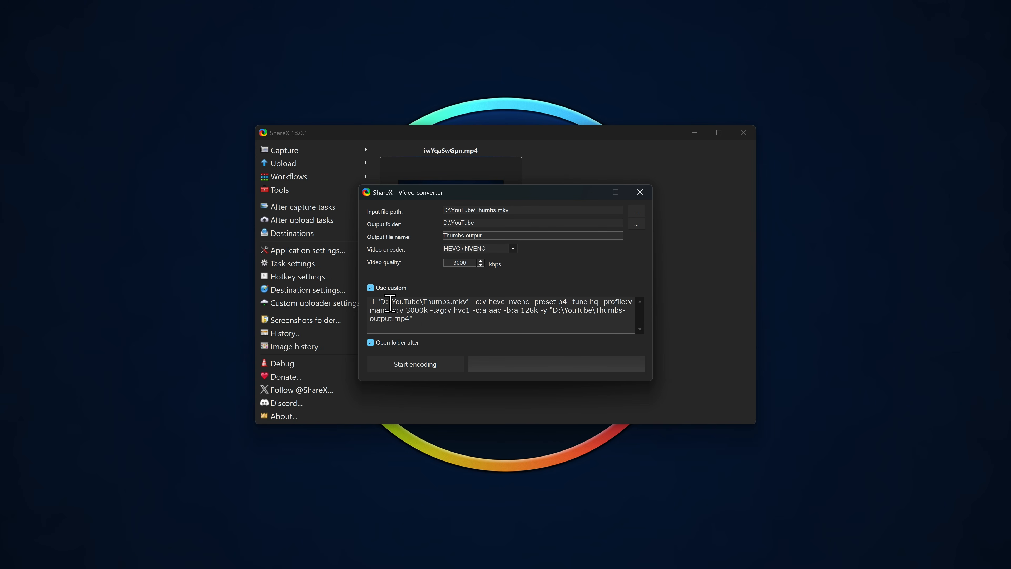
left_click(370, 288)
left_click(640, 193)
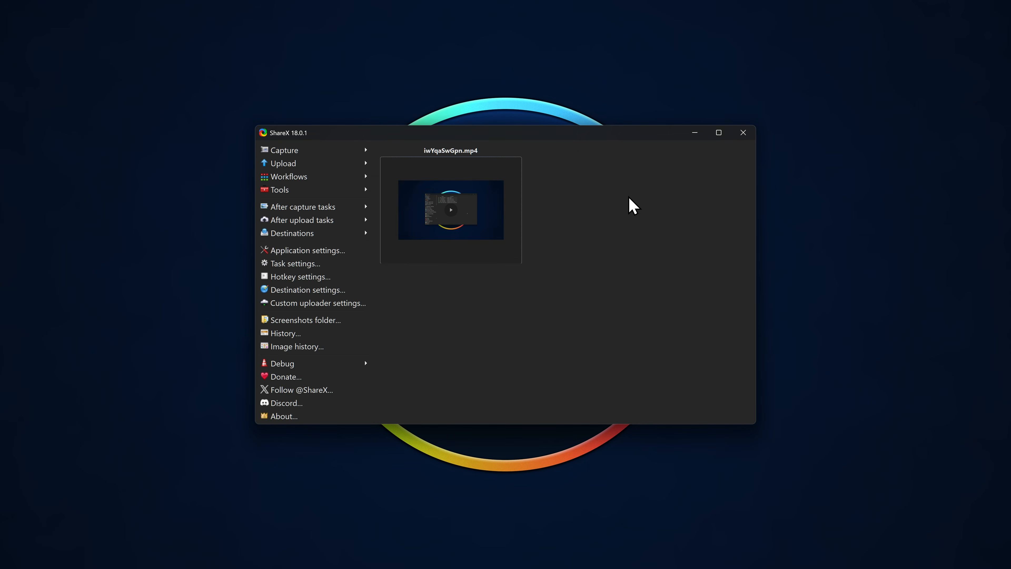
- Review the FTP / FTPS / SFTP, Google Drive and YouTube upload options in the destination settings, and close them
left_click(309, 290)
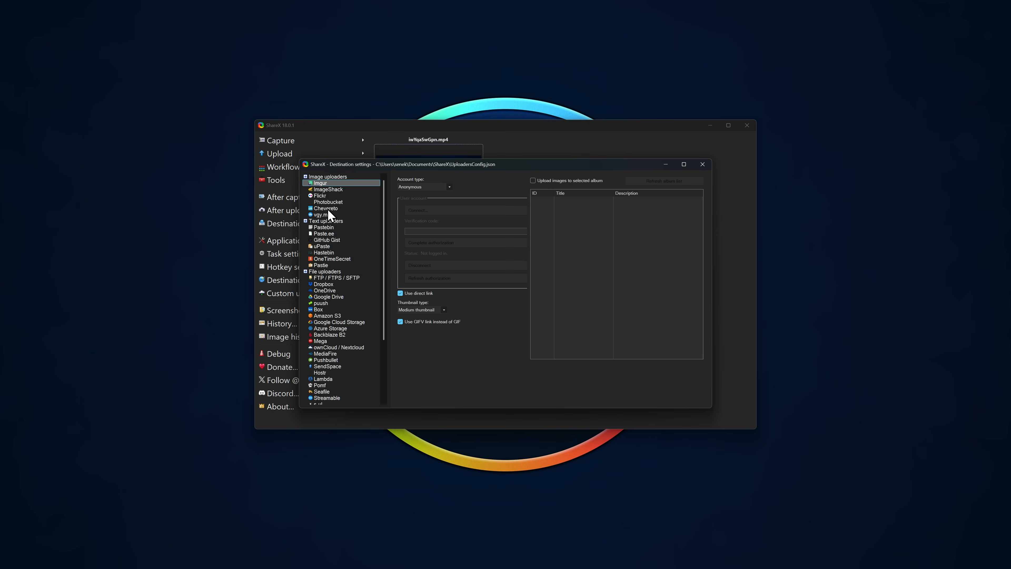
left_click(330, 278)
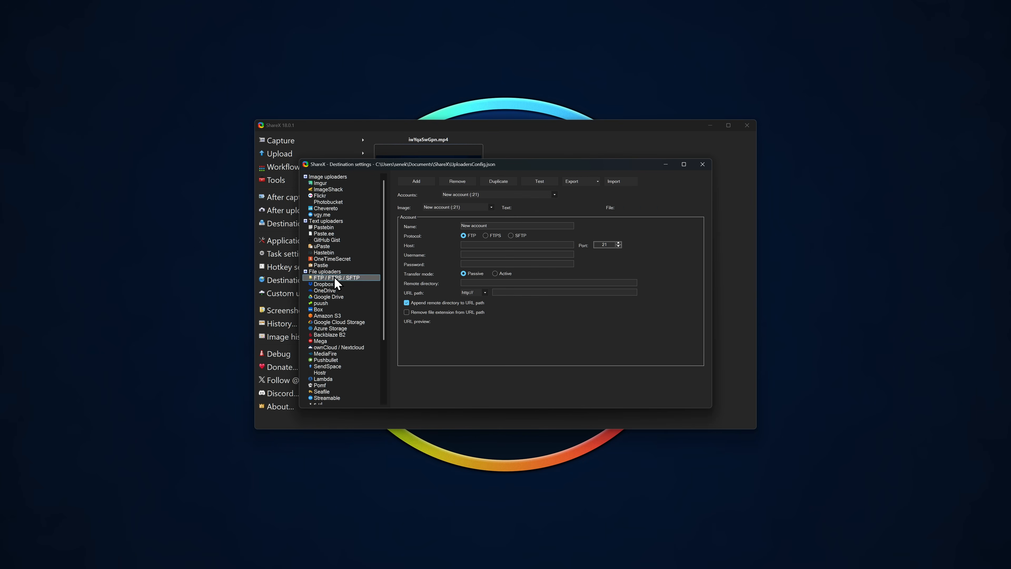
left_click(329, 297)
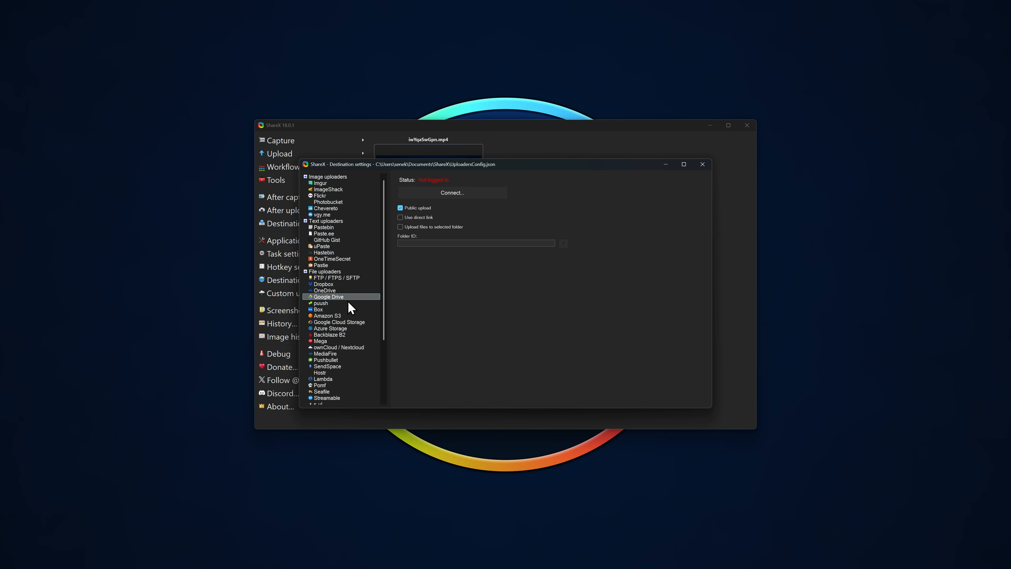
scroll(343, 310, "down", 4)
left_click(327, 340)
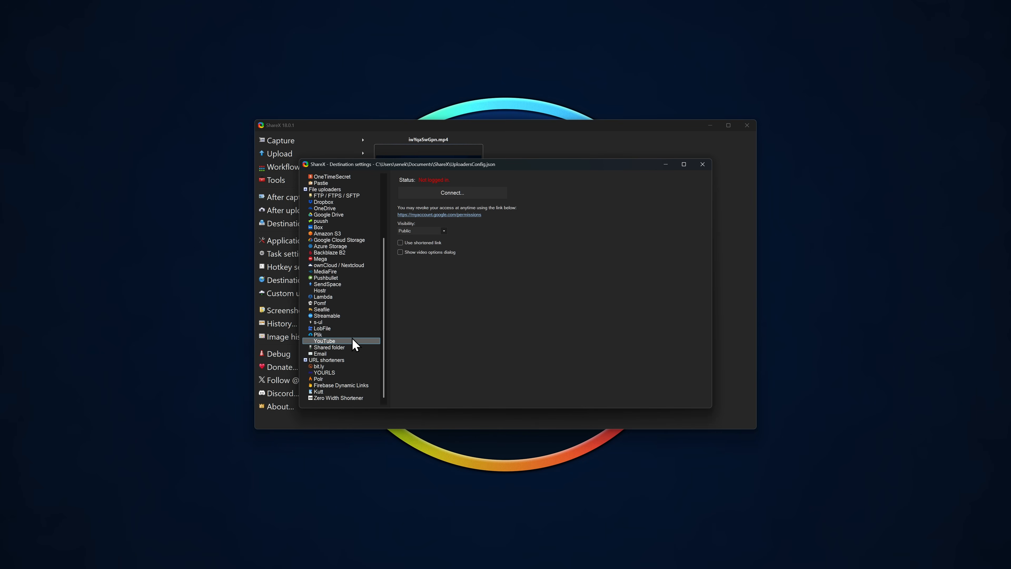
scroll(358, 318, "up", 4)
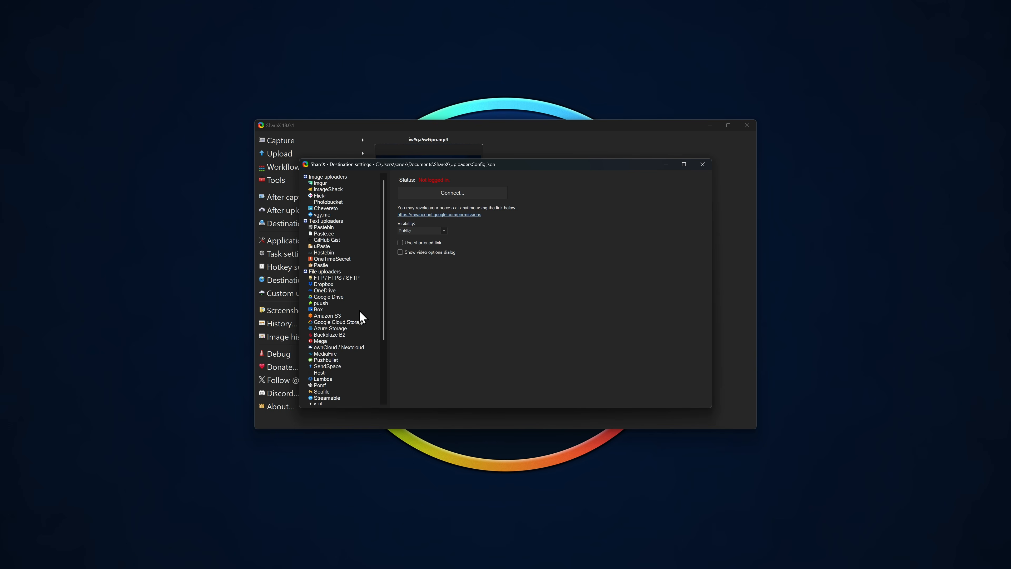
left_click(704, 165)
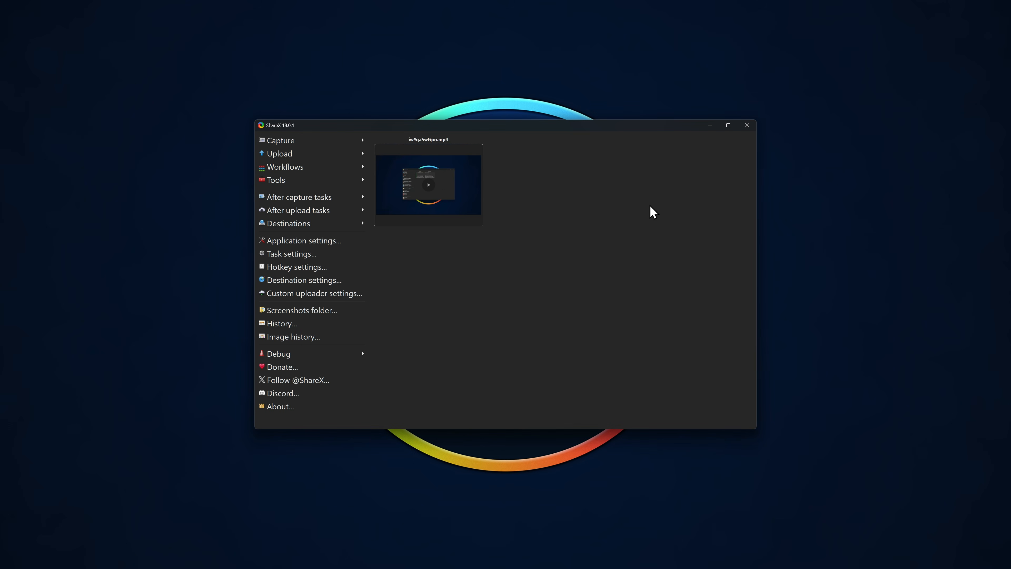
- Review the region capture and screen recorder pages of the task settings, and close the window
left_click(337, 254)
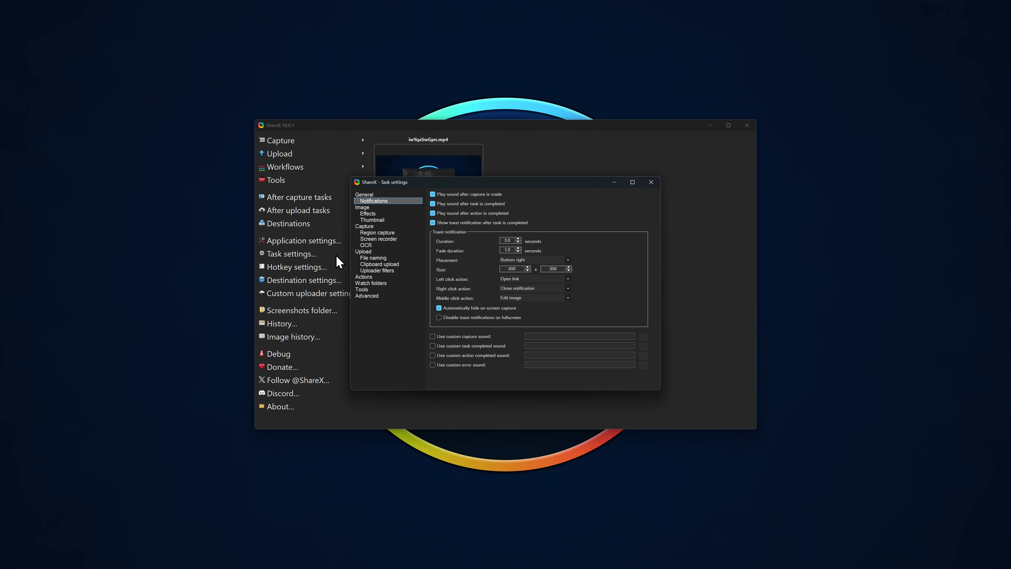
left_click(386, 233)
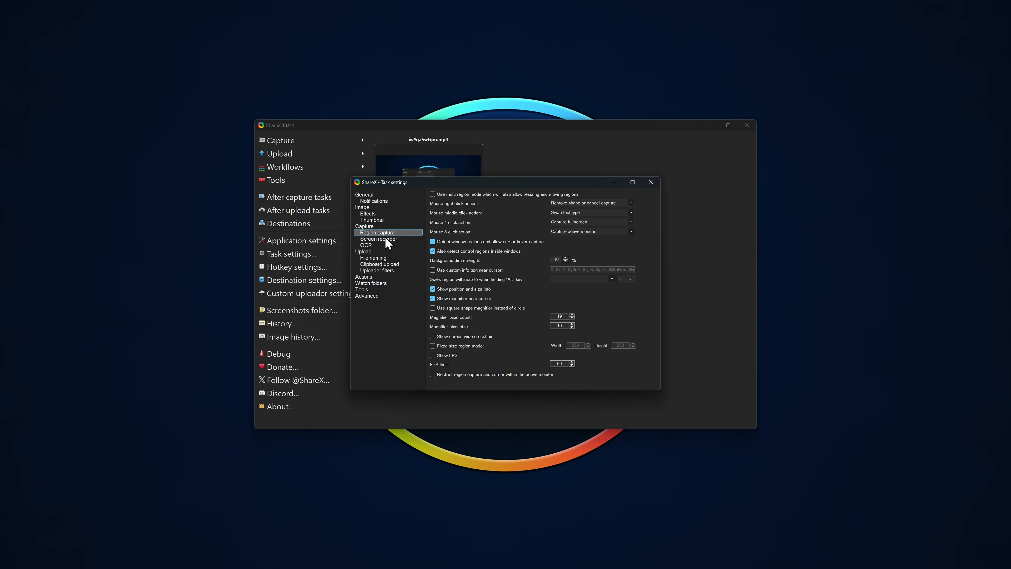
left_click(384, 239)
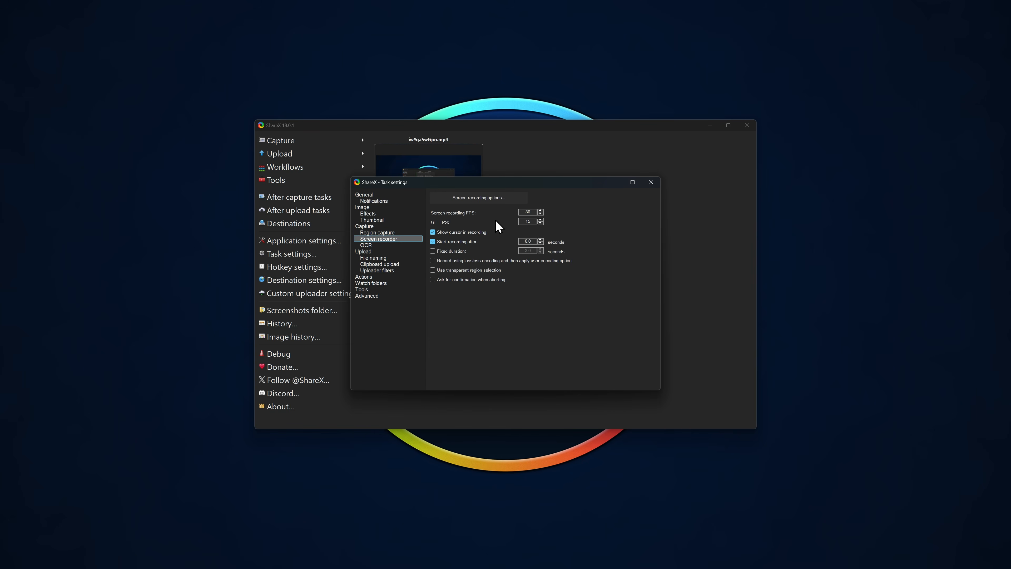
left_click(652, 183)
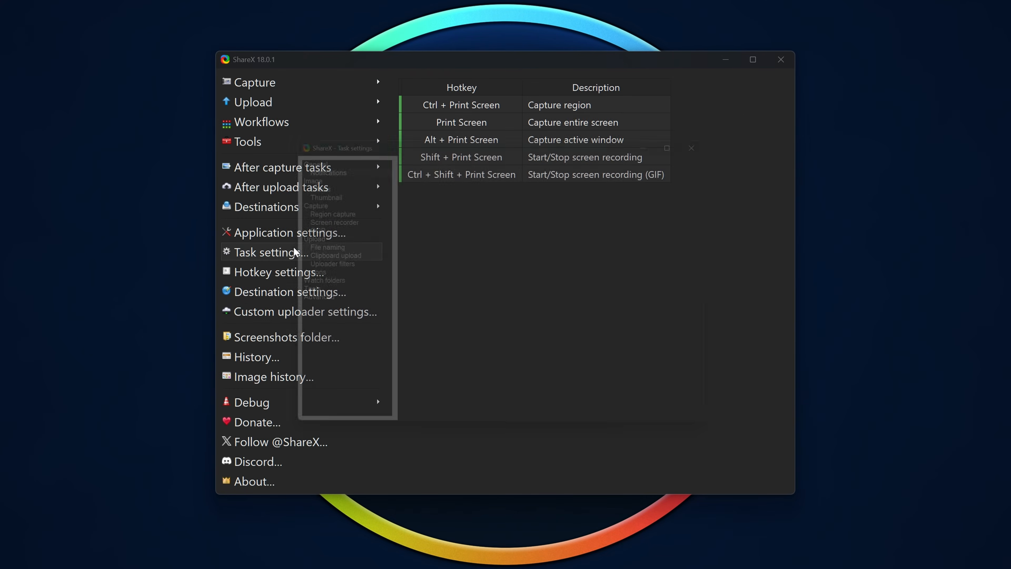
- Open the detailed screen recording options from the screen recorder page of the task settings
left_click(292, 253)
left_click(315, 216)
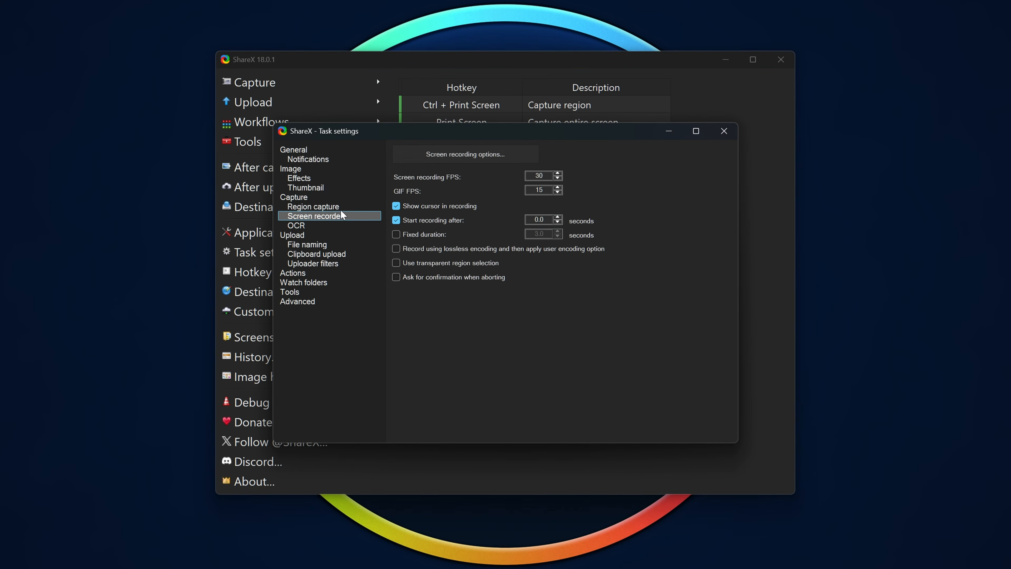
left_click(454, 151)
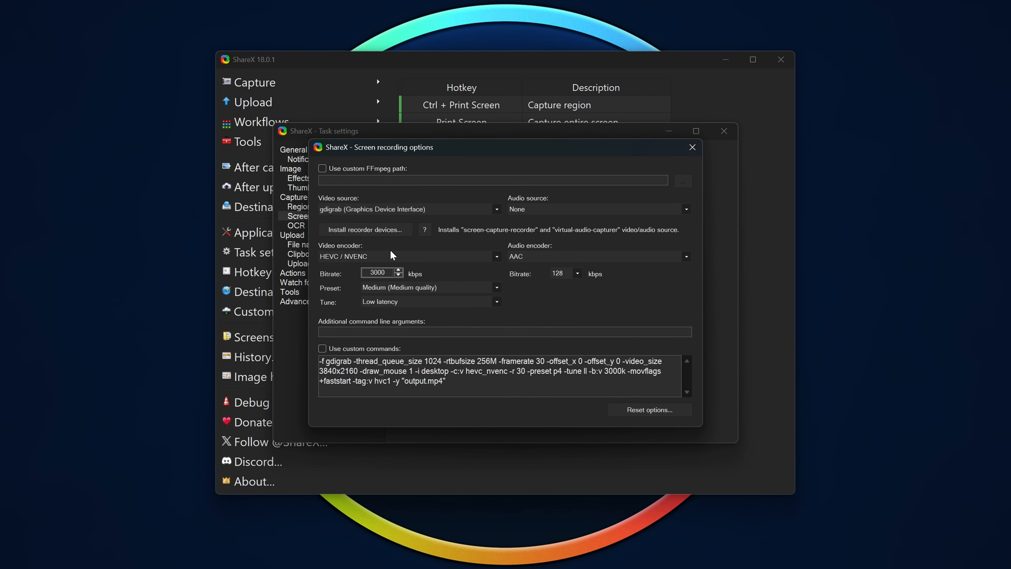
- Examine the available video encoder, audio encoder, preset and tune choices without changing them
left_click(486, 258)
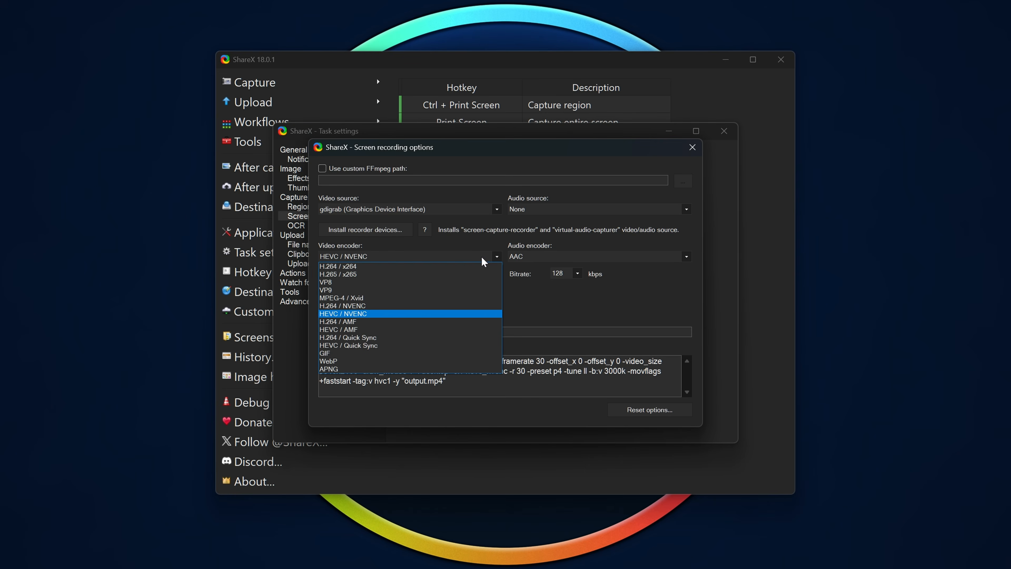
left_click(566, 297)
left_click(577, 256)
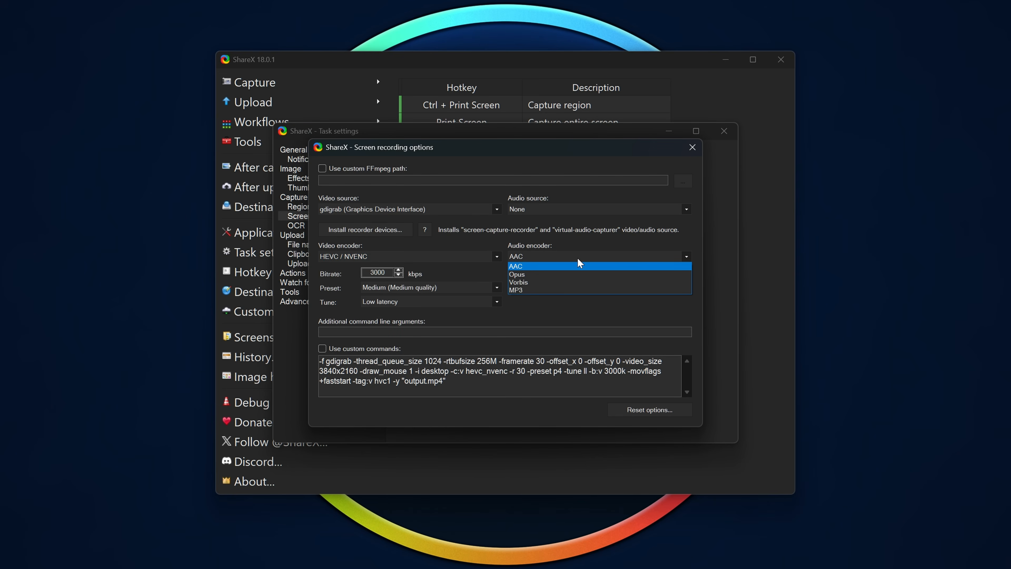
left_click(577, 259)
left_click(439, 286)
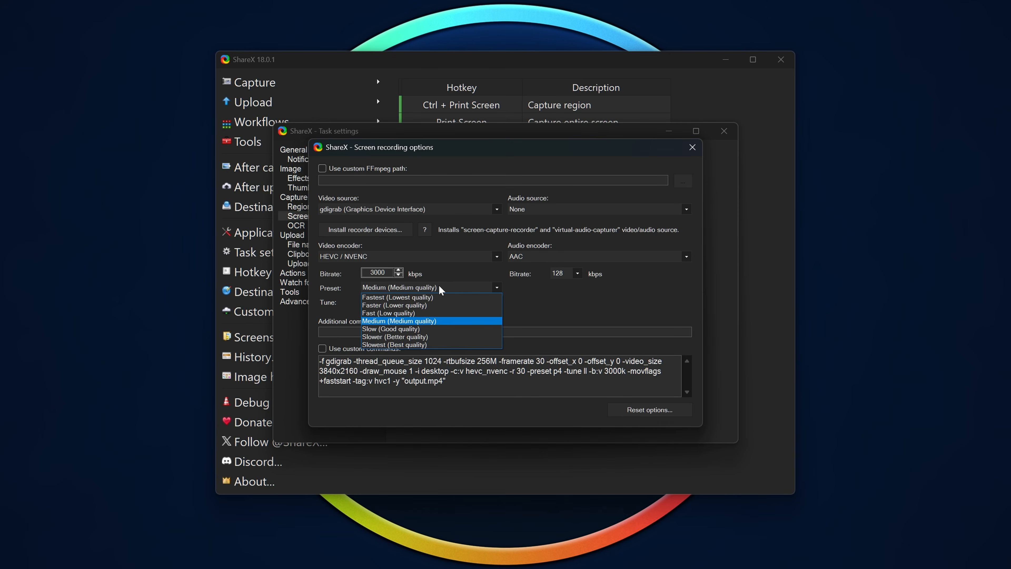
left_click(438, 285)
left_click(406, 299)
left_click(405, 300)
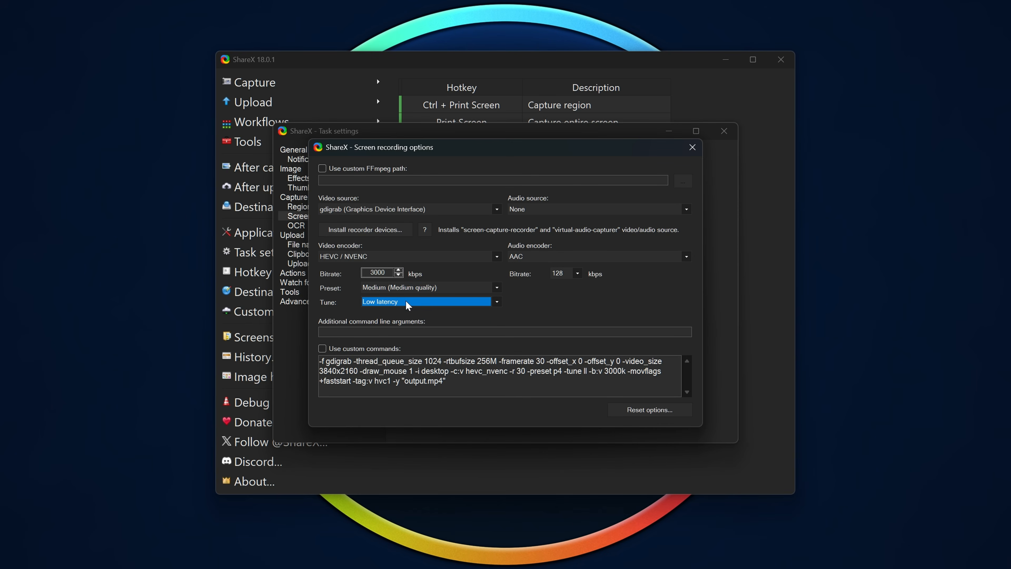
- Install Recorder Devices for ShareX 0.12.10 in C:\Program Files\Recorder Devices for ShareX and check the video source choices
left_click(392, 230)
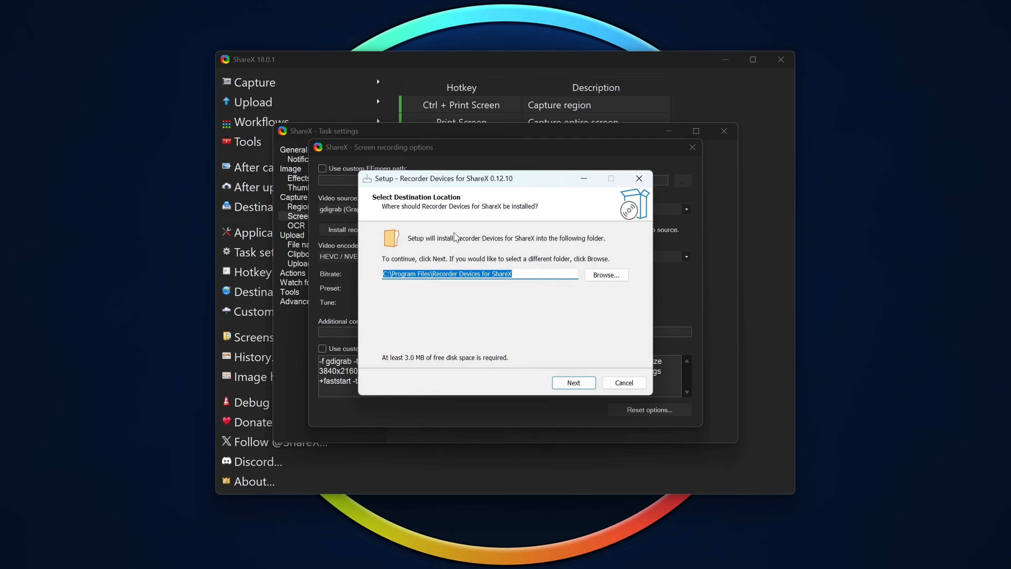
left_click(582, 383)
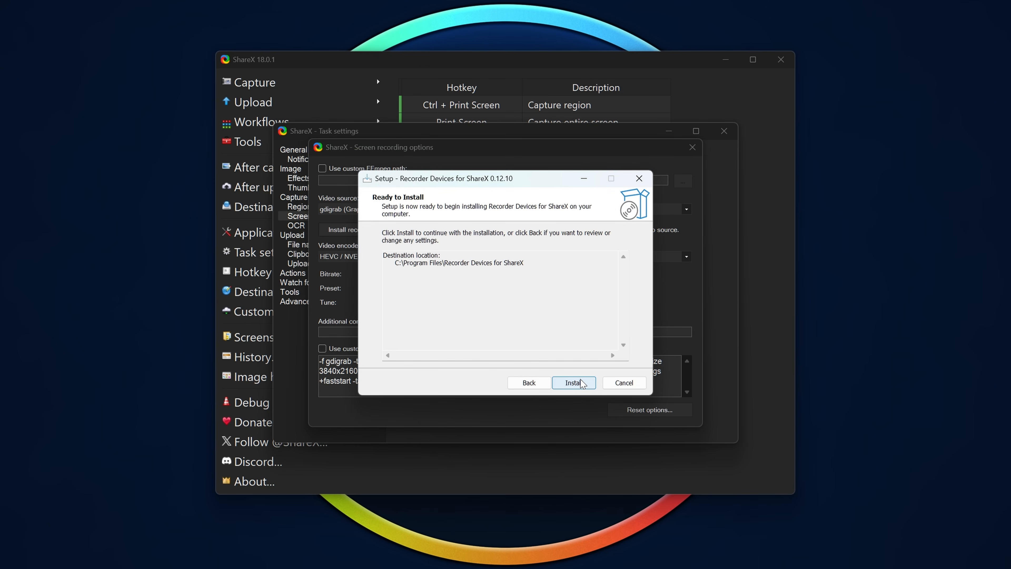
left_click(582, 383)
left_click(574, 382)
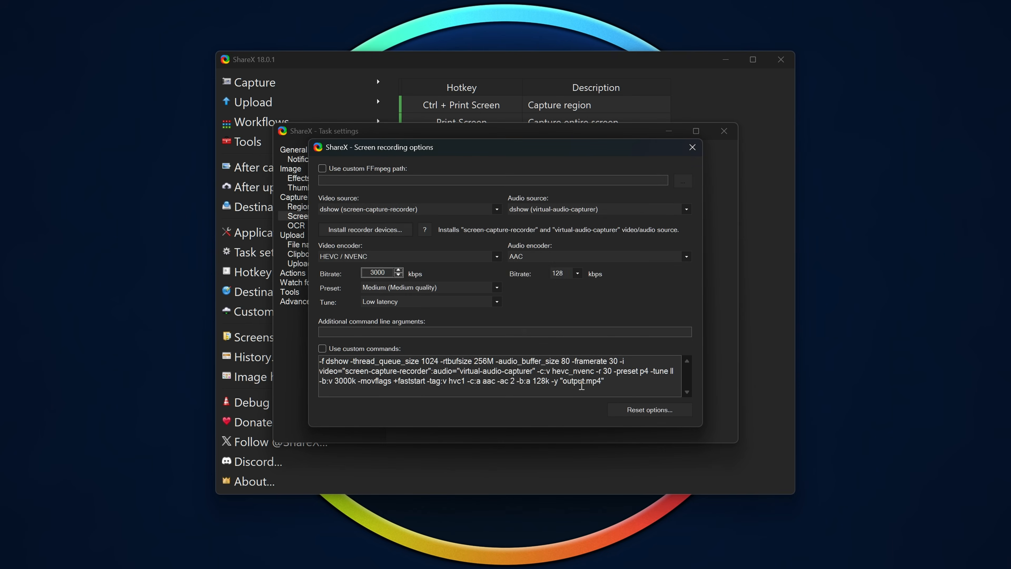
left_click(469, 209)
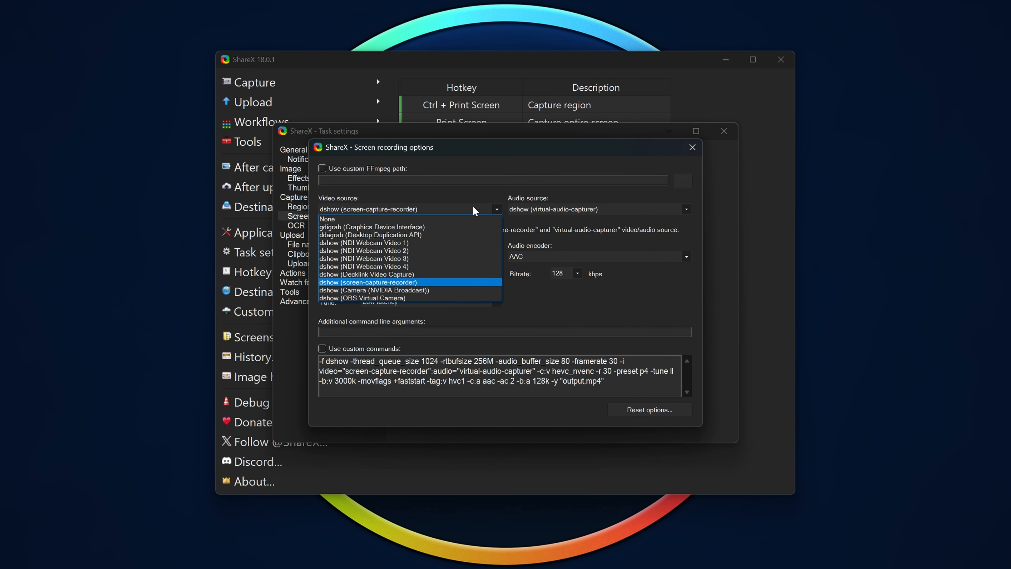
left_click(554, 216)
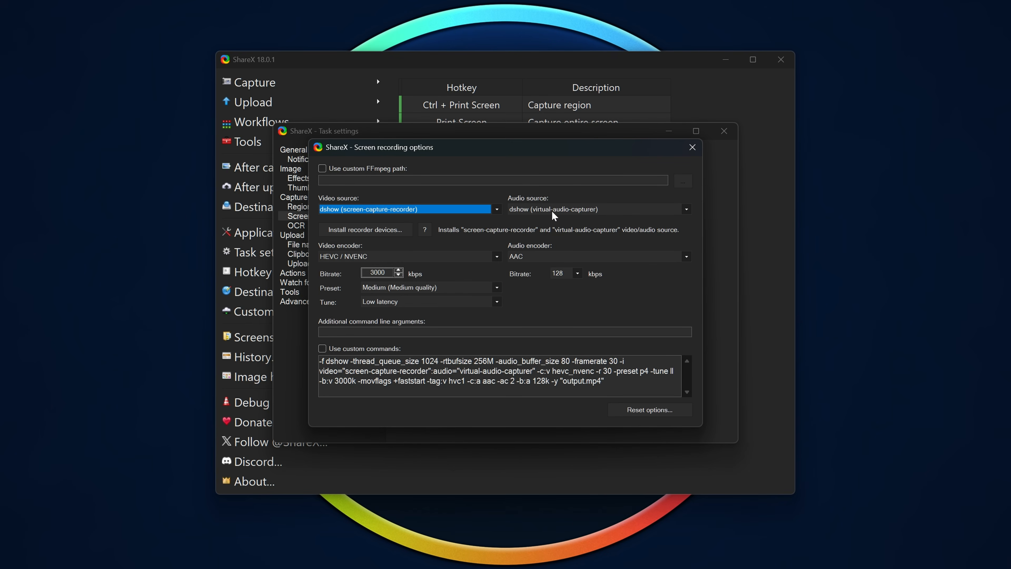
- Try VP9 as the video encoder and switch back to HEVC / NVENC
left_click(496, 256)
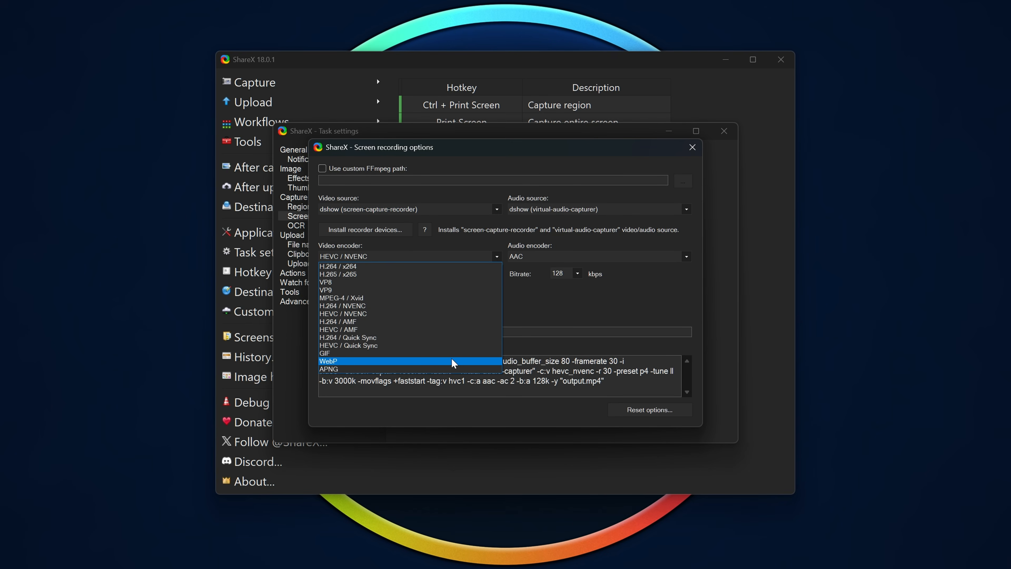
left_click(429, 288)
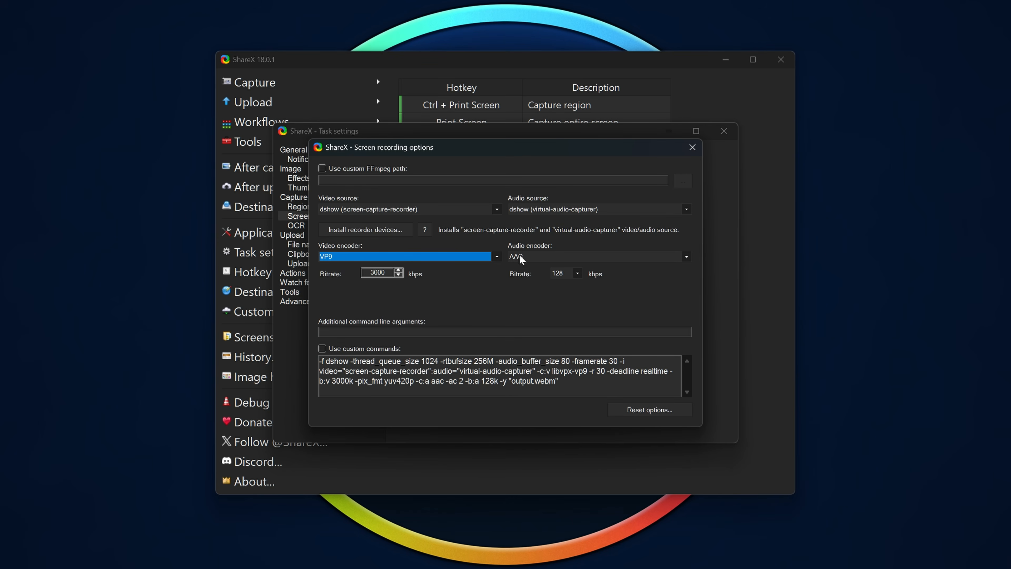
left_click(421, 256)
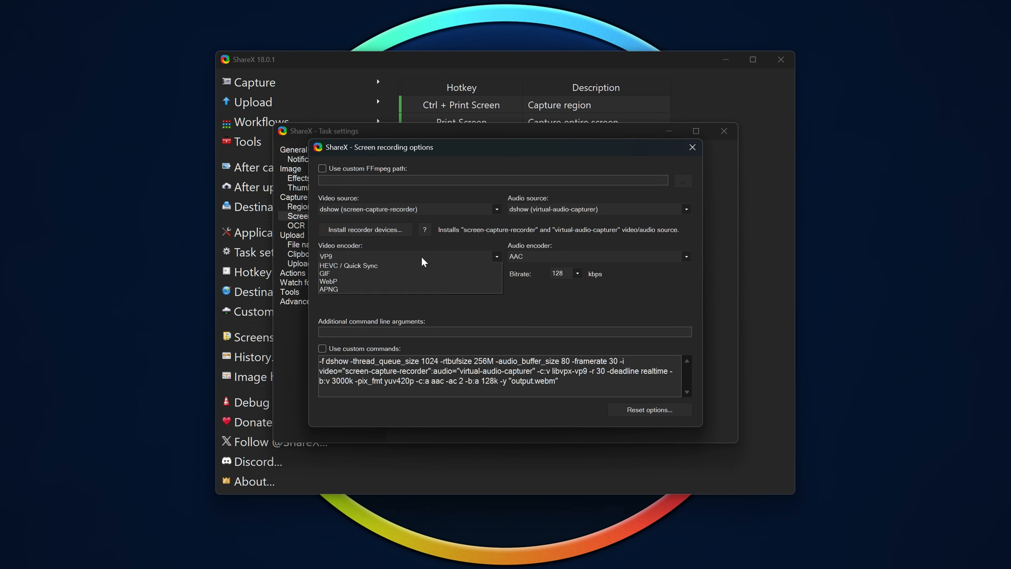
left_click(372, 315)
- Set the video encoder for screen recordings to H.264 / NVENC
left_click(403, 256)
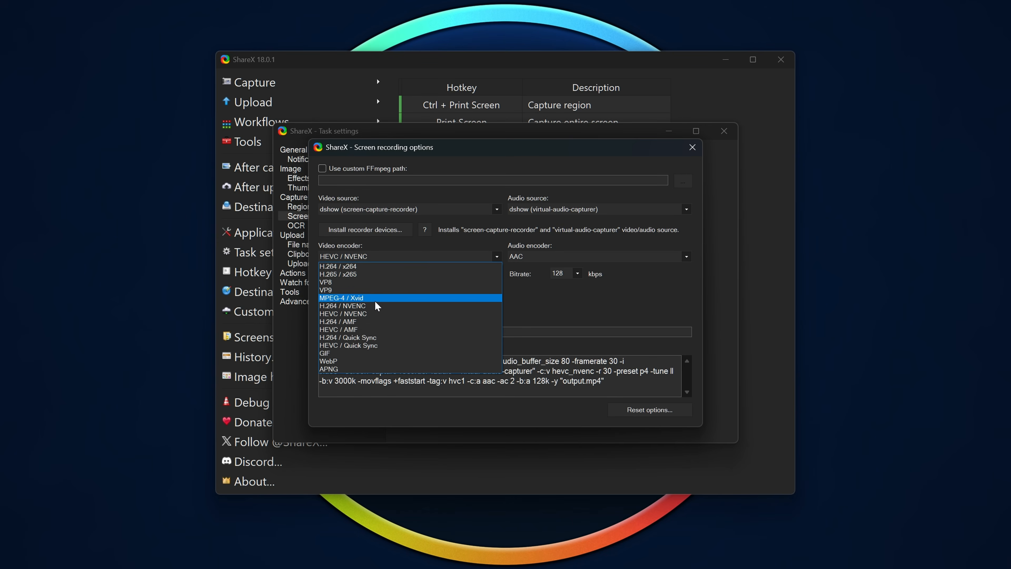
left_click(363, 304)
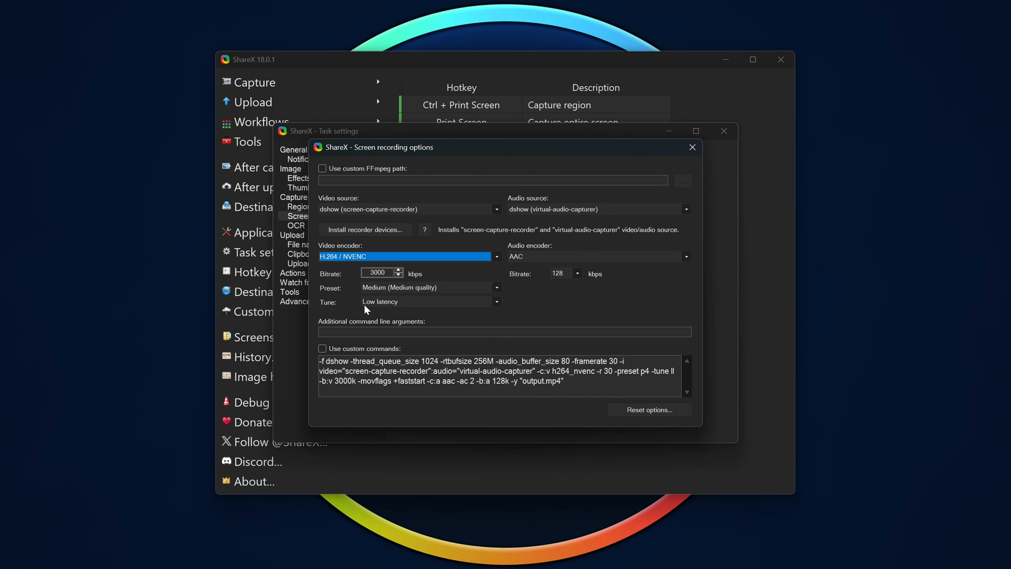
- Check the available preset and tune choices for the H.264 / NVENC encoder
left_click(426, 285)
left_click(426, 285)
left_click(413, 302)
left_click(409, 298)
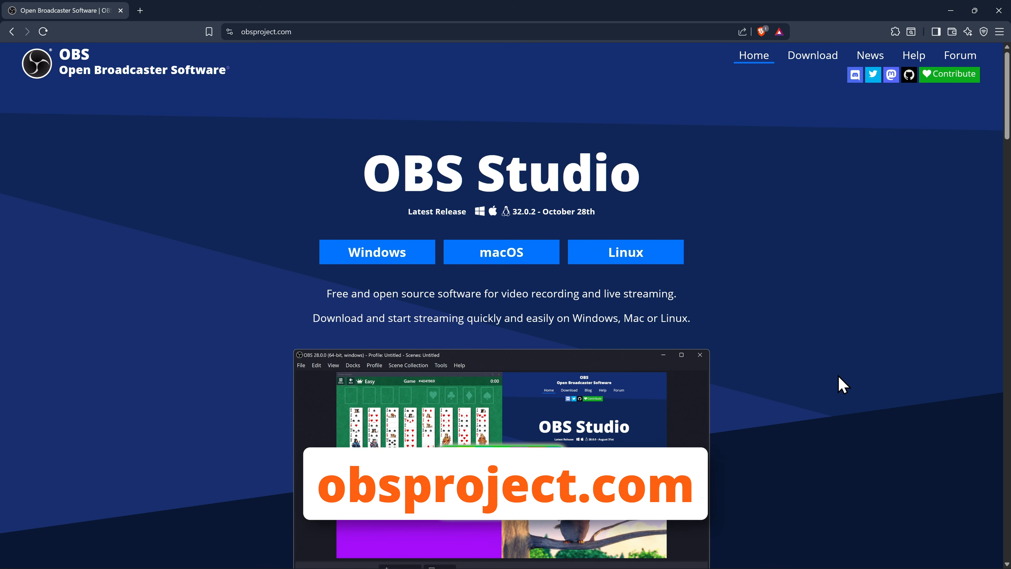
- Switch to the OBS Studio website and download the Windows installer
left_click(379, 259)
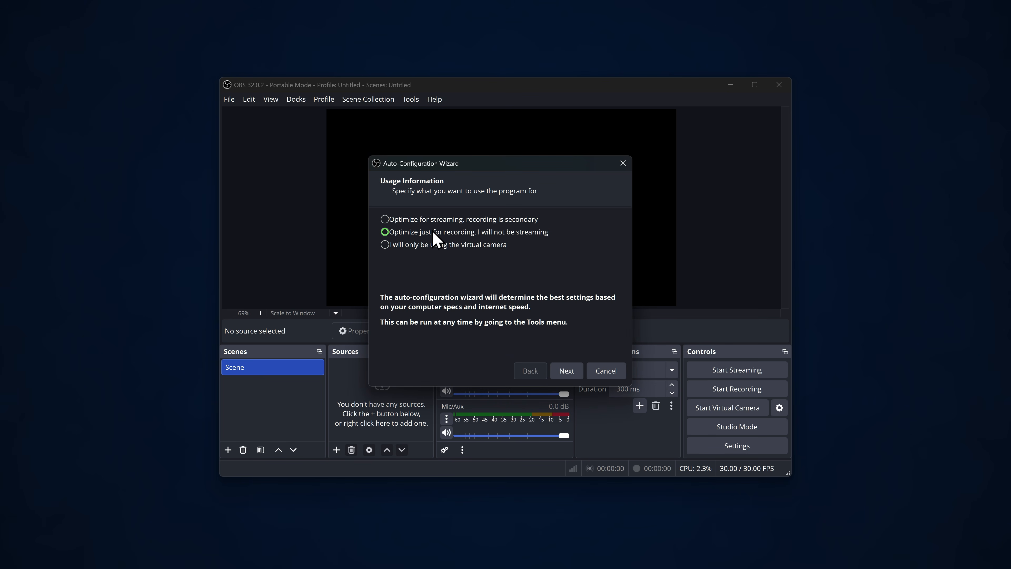
- Complete the OBS auto-configuration for recording only, with a 1920x1080 canvas at 30 FPS, and apply the suggested settings
left_click(569, 371)
left_click(558, 225)
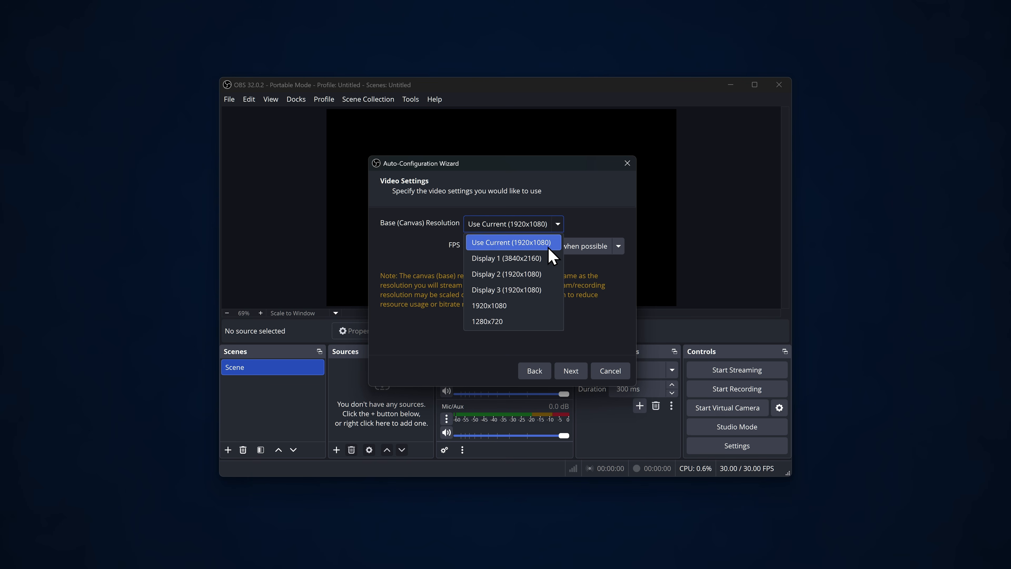
left_click(603, 205)
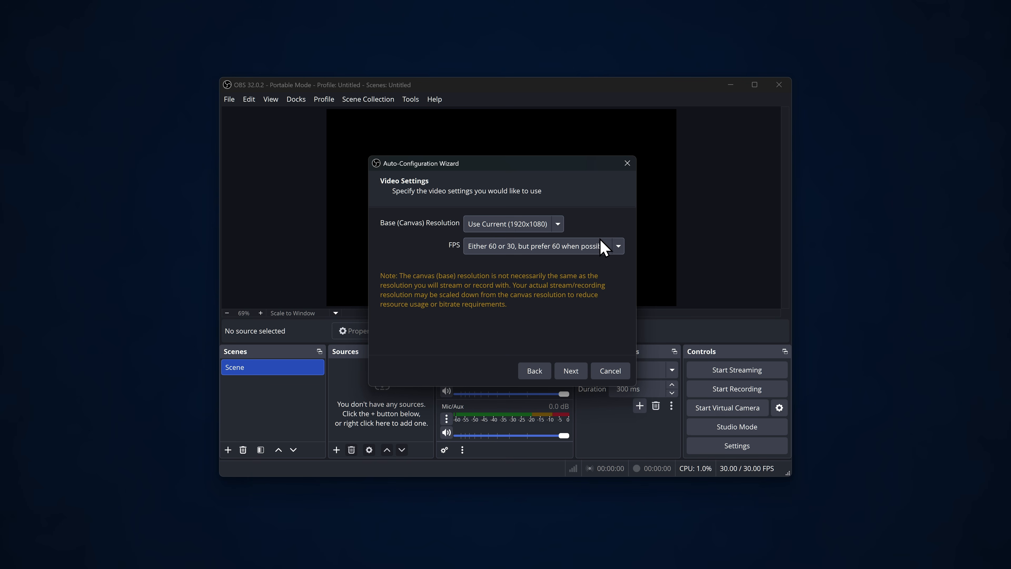
left_click(596, 251)
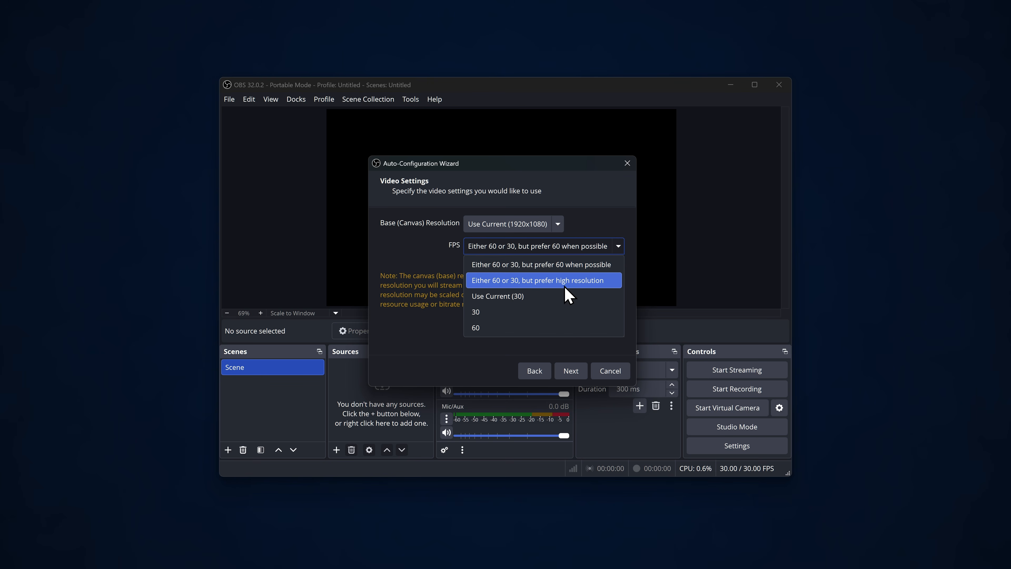
left_click(566, 296)
left_click(570, 371)
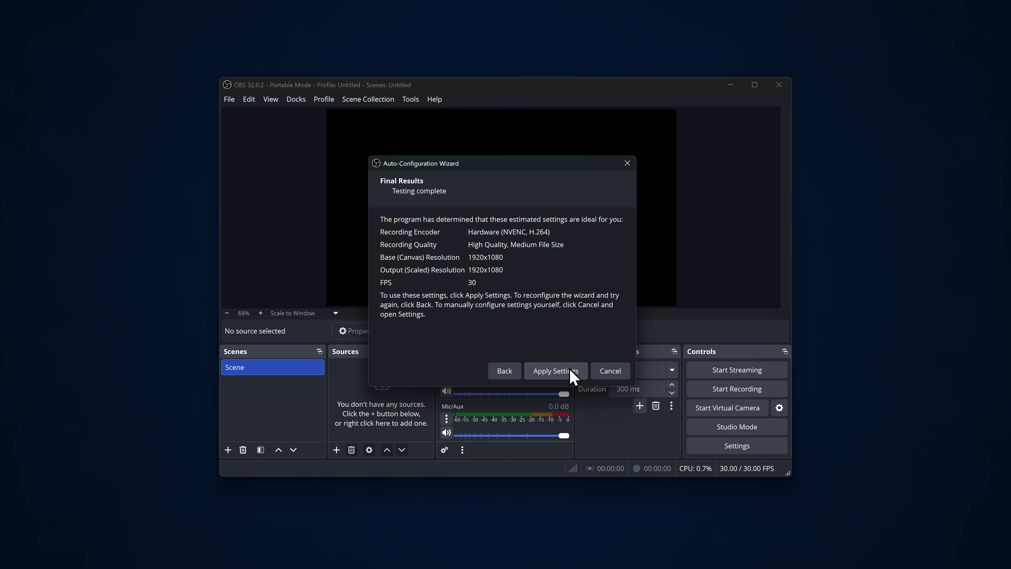
left_click(556, 372)
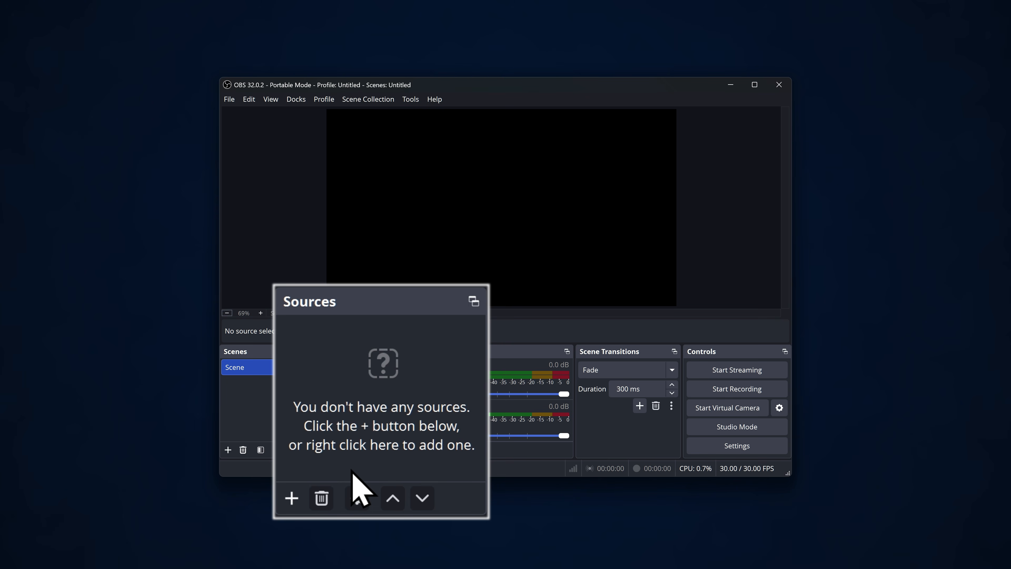
- Add a new Display Capture source that captures the 3840x2160 primary monitor U28E590
left_click(291, 497)
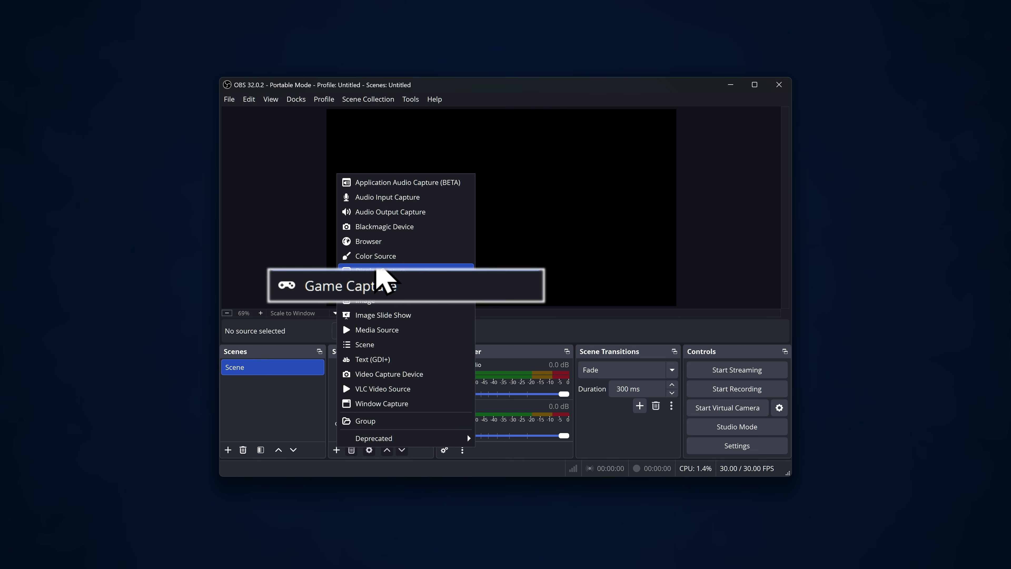
left_click(390, 272)
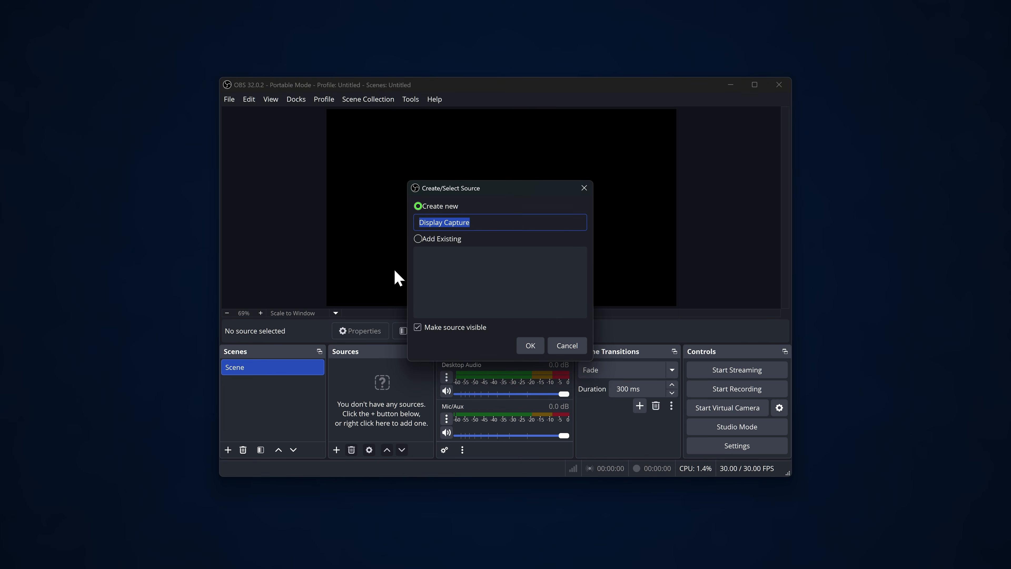
left_click(534, 343)
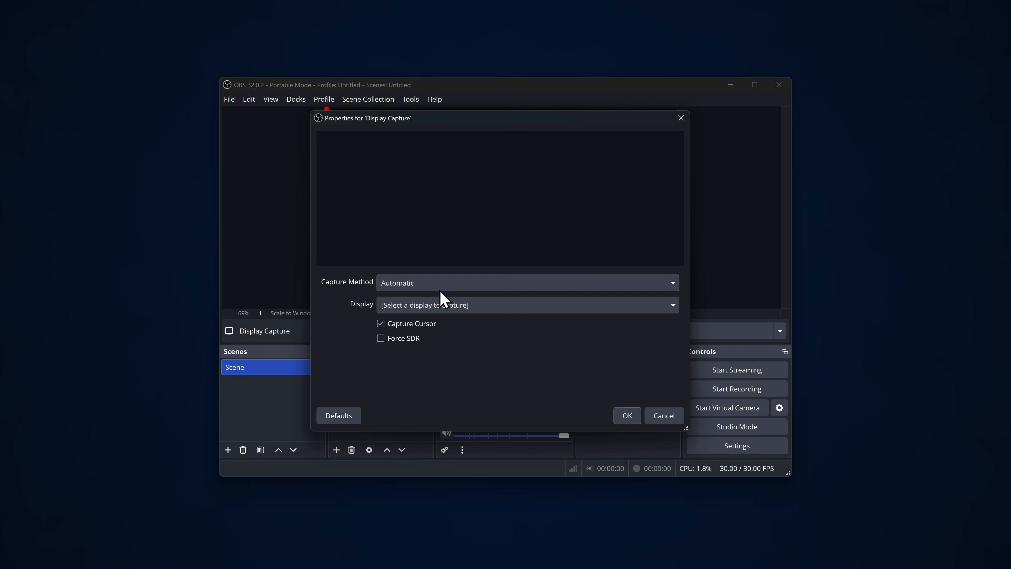
left_click(442, 305)
left_click(458, 370)
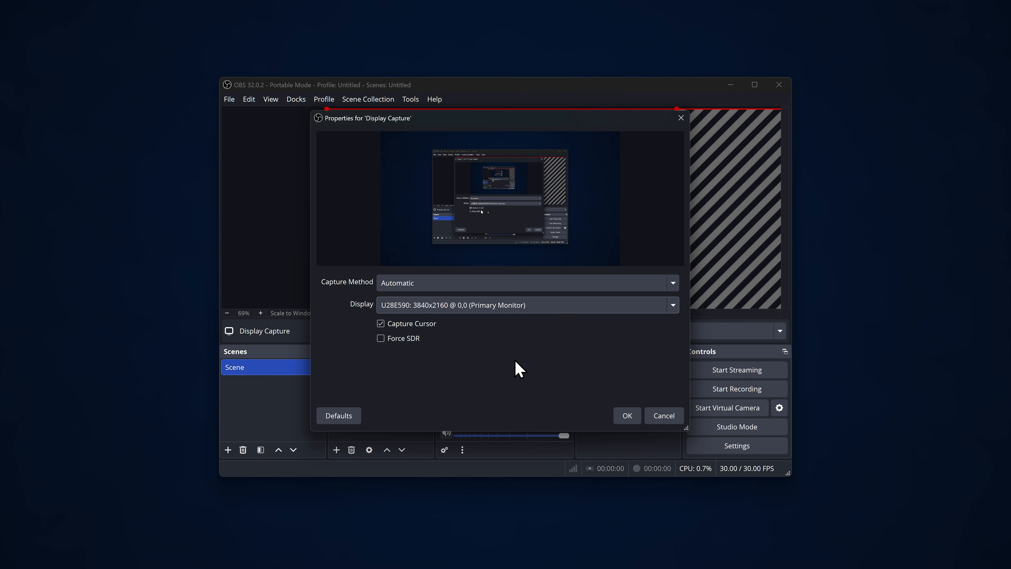
left_click(633, 418)
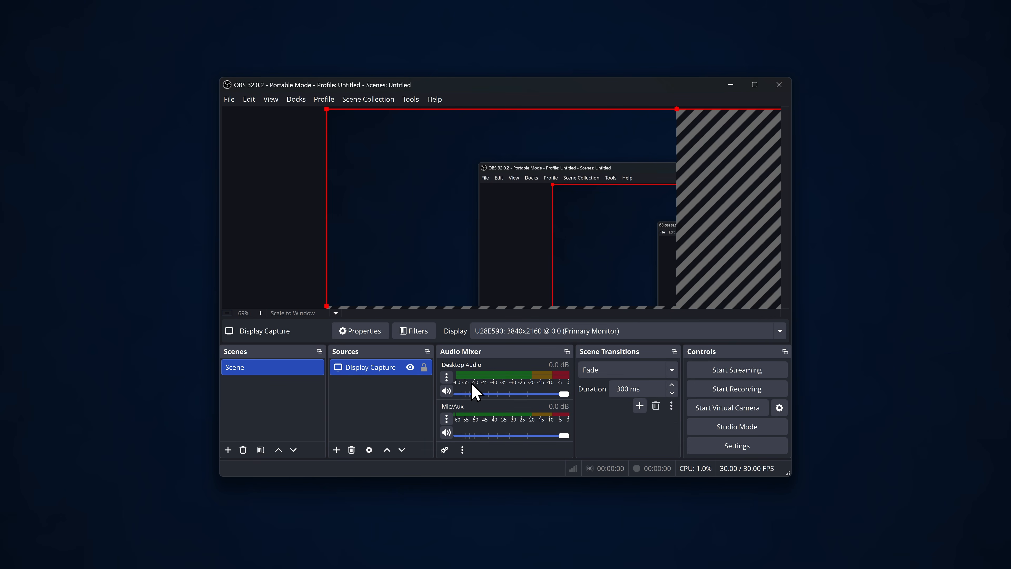
- Transform the Display Capture source to fit the screen and deselect it
right_click(376, 371)
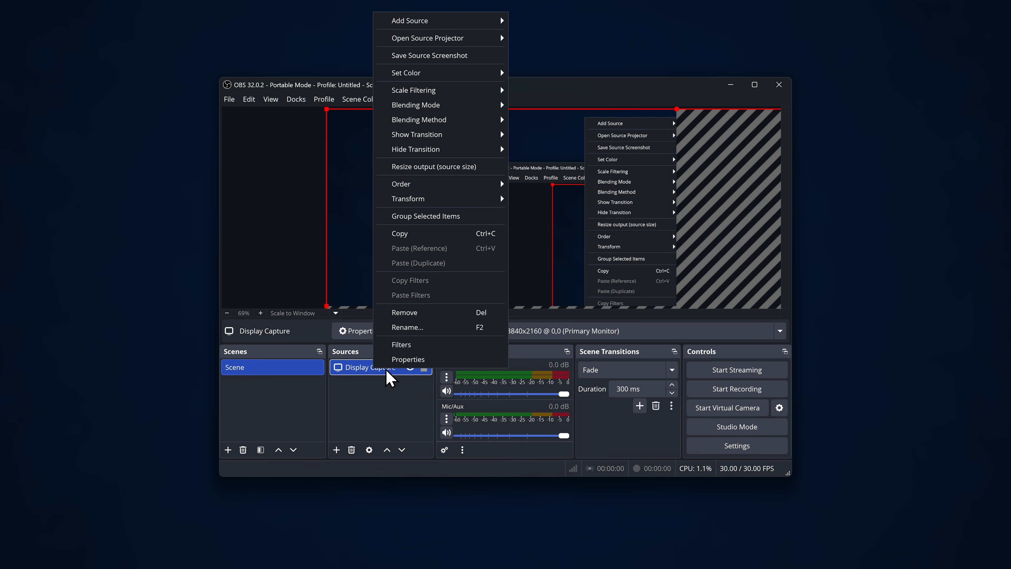
mouse_move(468, 205)
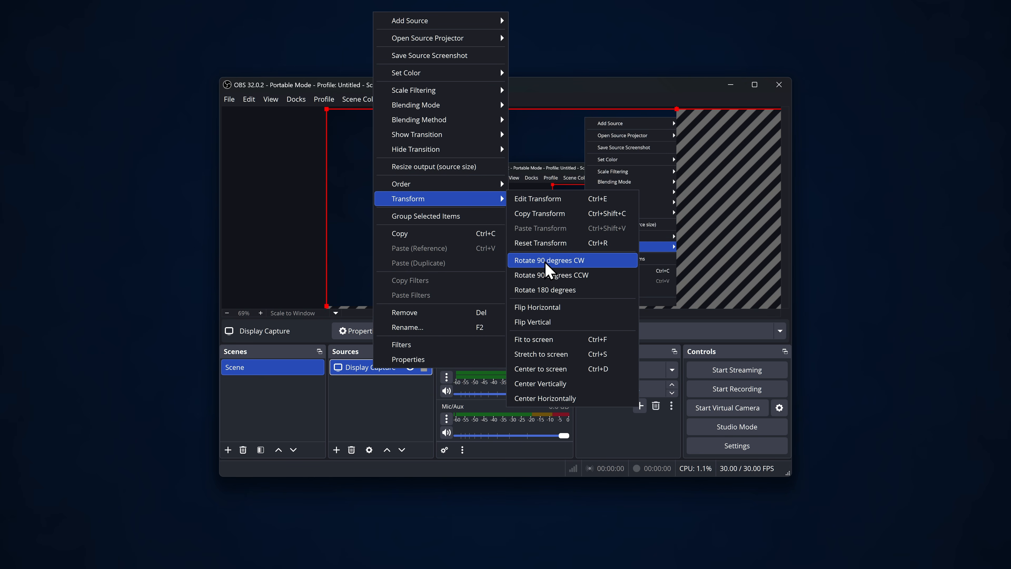
left_click(544, 347)
left_click(394, 406)
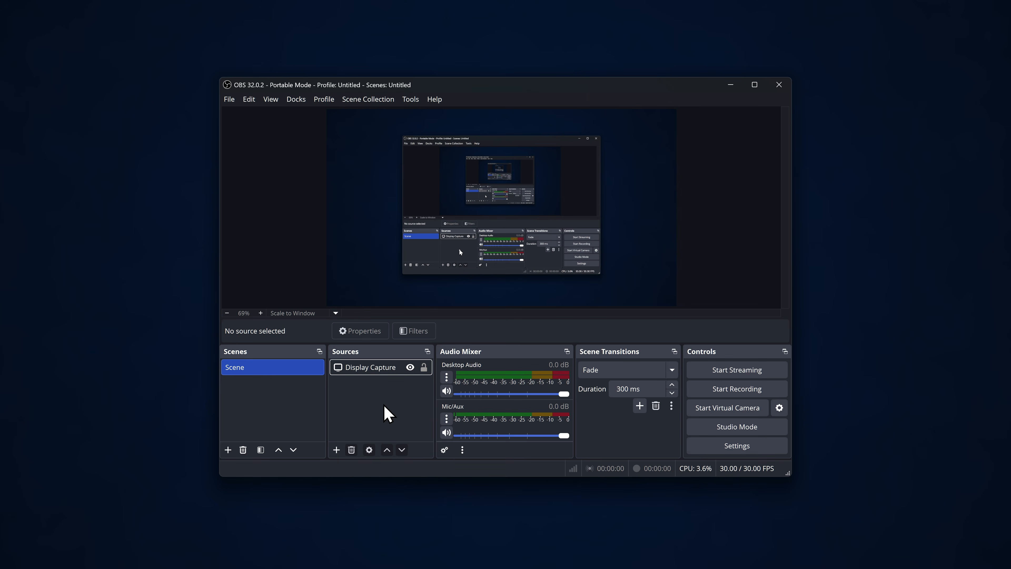
- Try the general setting that hides OBS windows from screen capture and acknowledge its notice
left_click(743, 442)
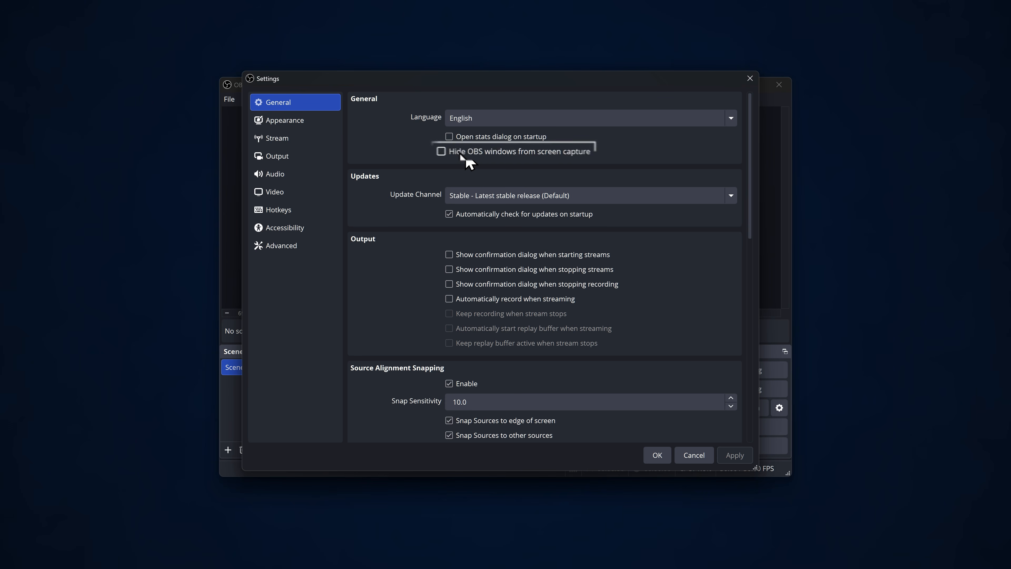
left_click(462, 155)
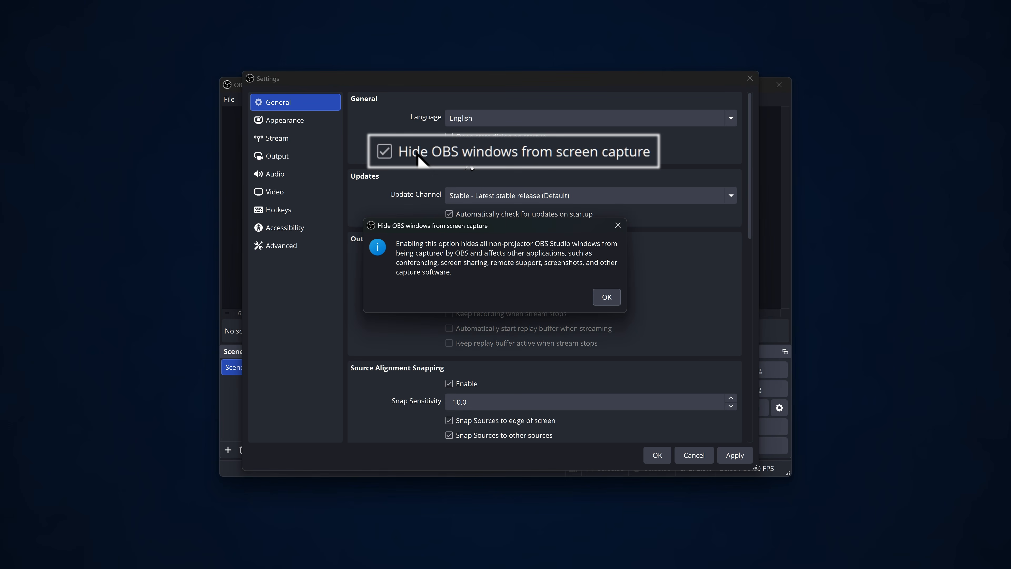
left_click(605, 297)
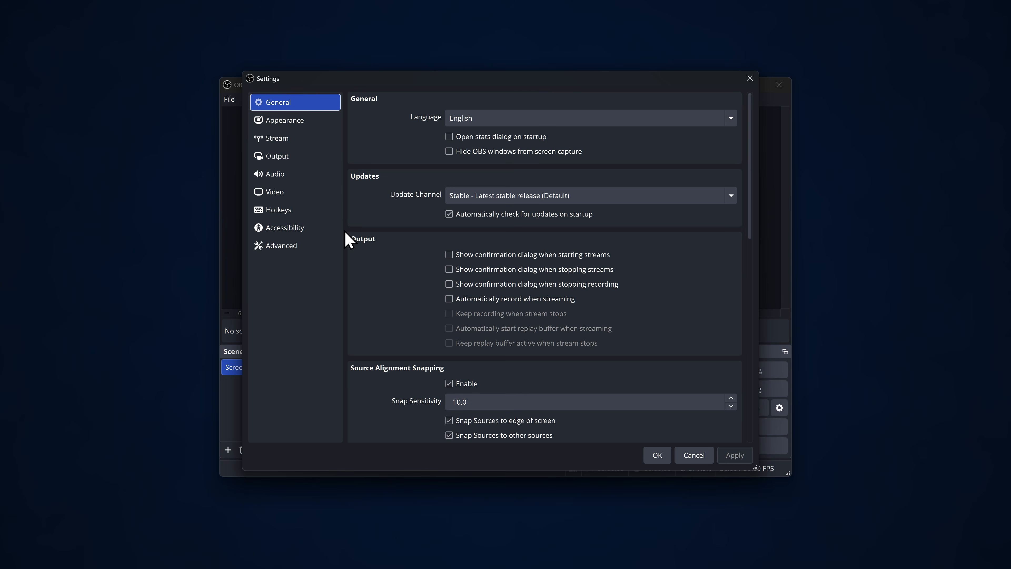
- Check the recording path and recording format in the output settings, and close the settings
left_click(294, 158)
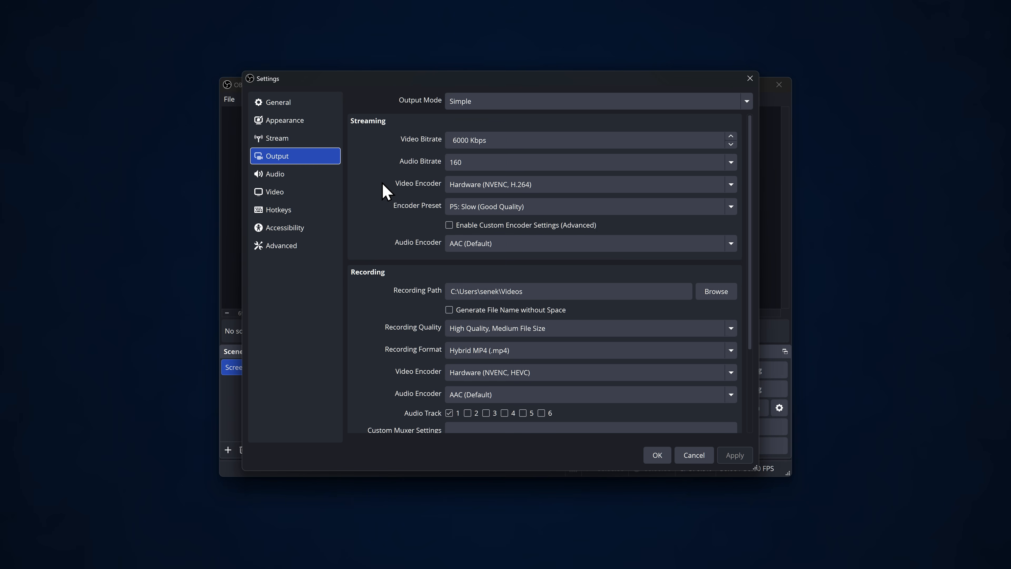
left_click(714, 290)
left_click(712, 354)
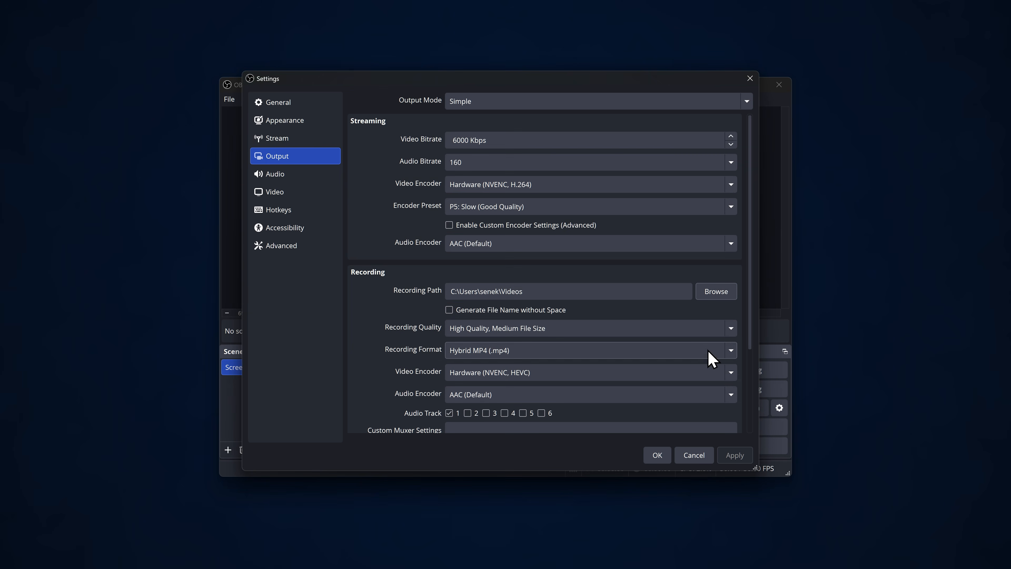
left_click(656, 454)
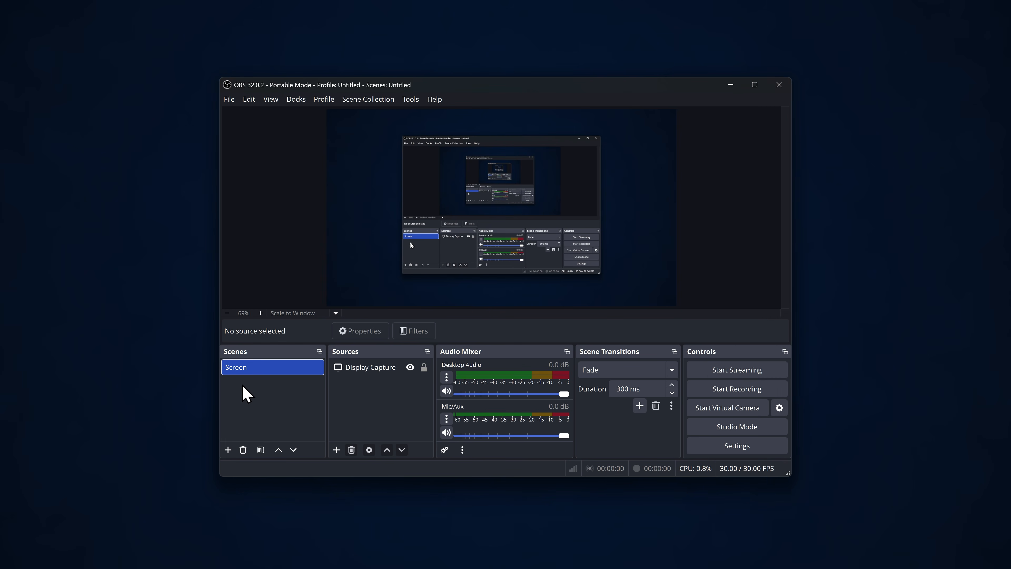
- Add two new scenes named "Webcam" and "Webcam + Screen"
left_click(227, 449)
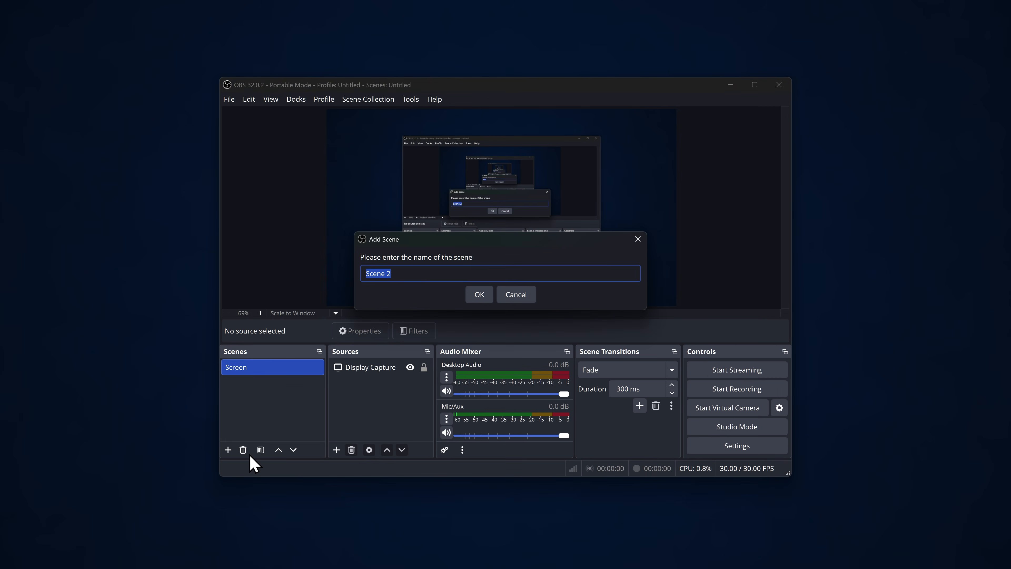
type("Webcam")
key("Return")
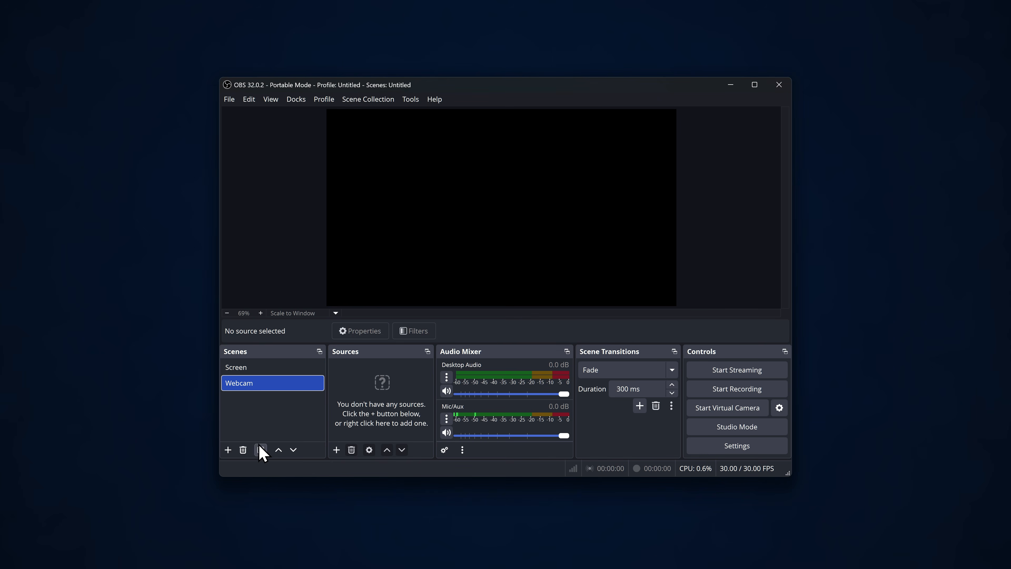
left_click(227, 449)
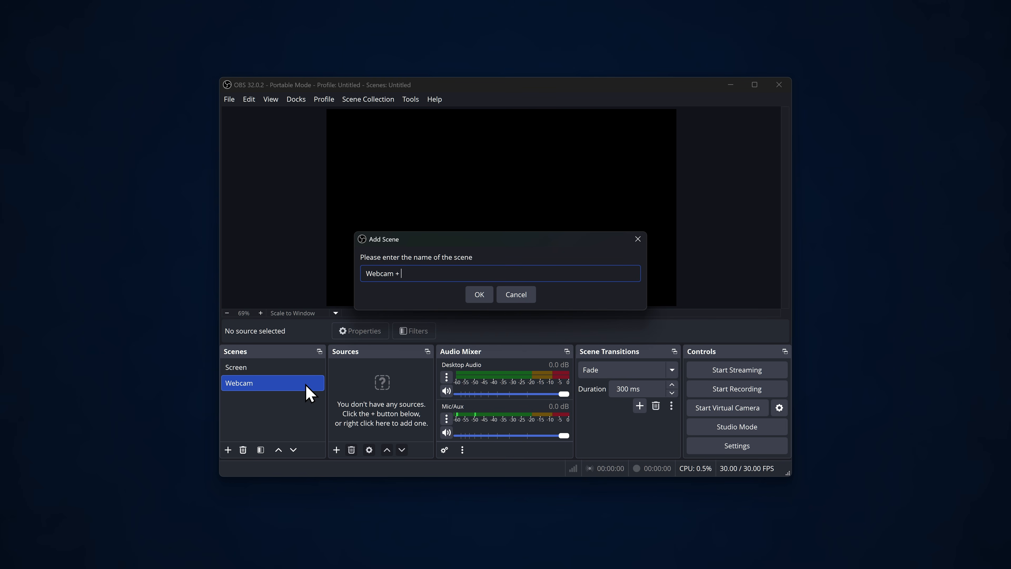
type("Webcam + Screen")
key("Return")
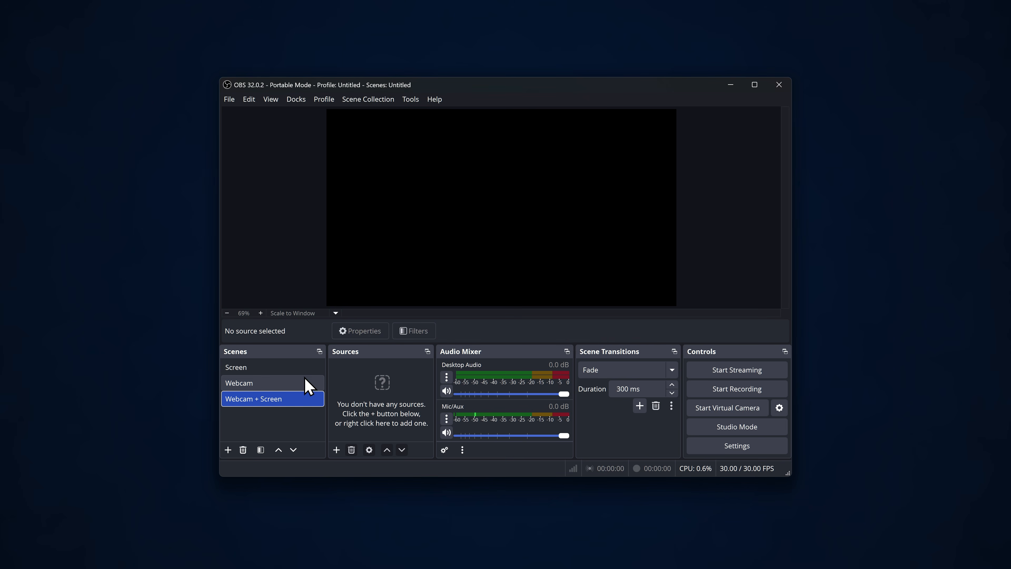
- Copy the Display Capture source from the Screen scene and paste it as a reference into the Webcam + Screen scene
left_click(291, 368)
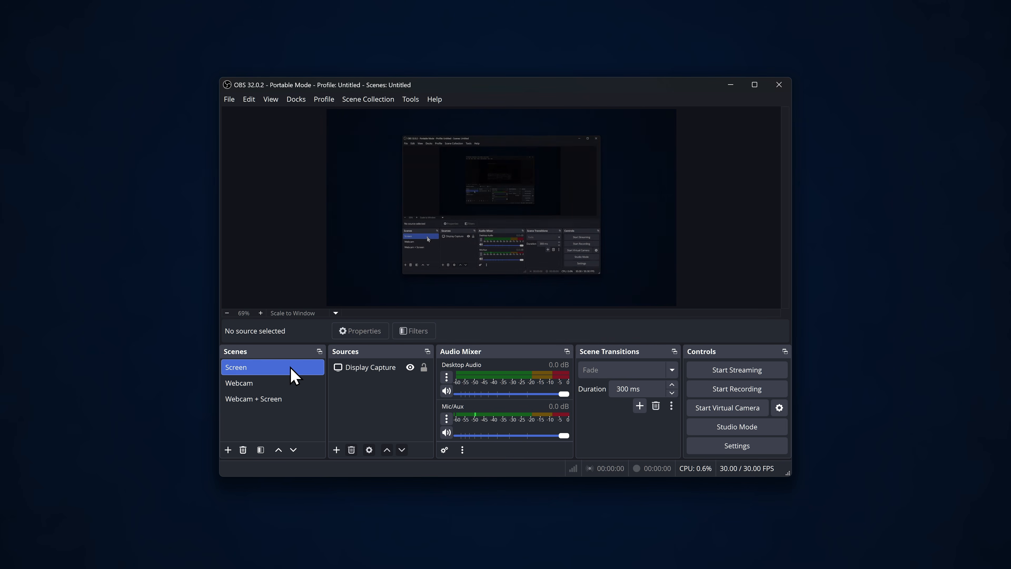
left_click(362, 369)
right_click(363, 370)
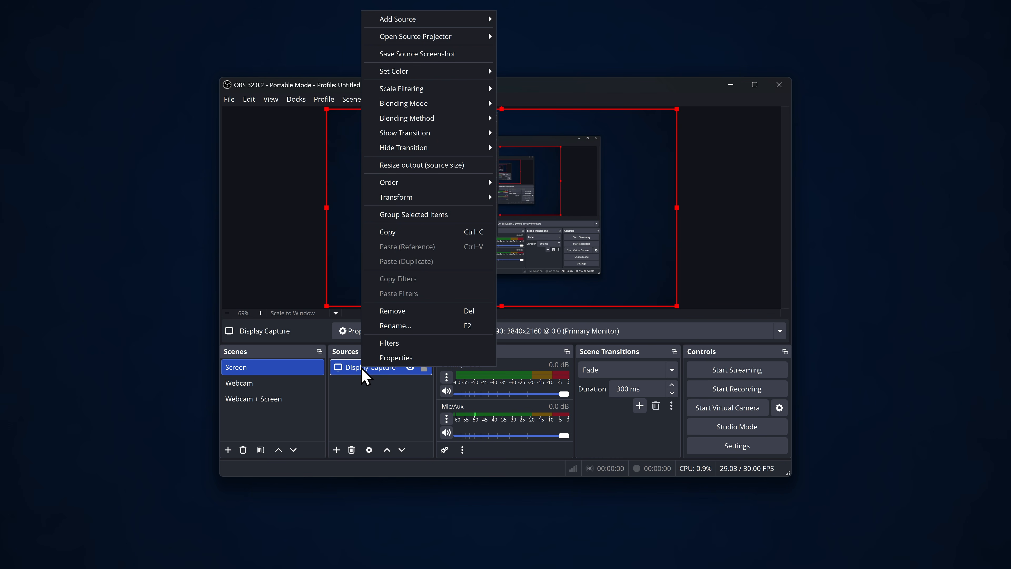
left_click(422, 233)
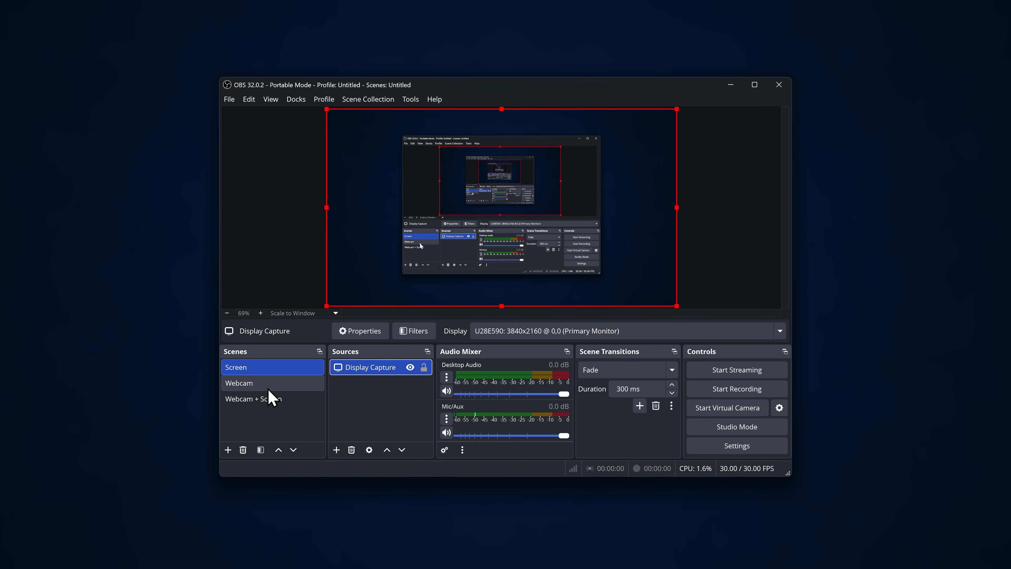
left_click(284, 398)
right_click(378, 381)
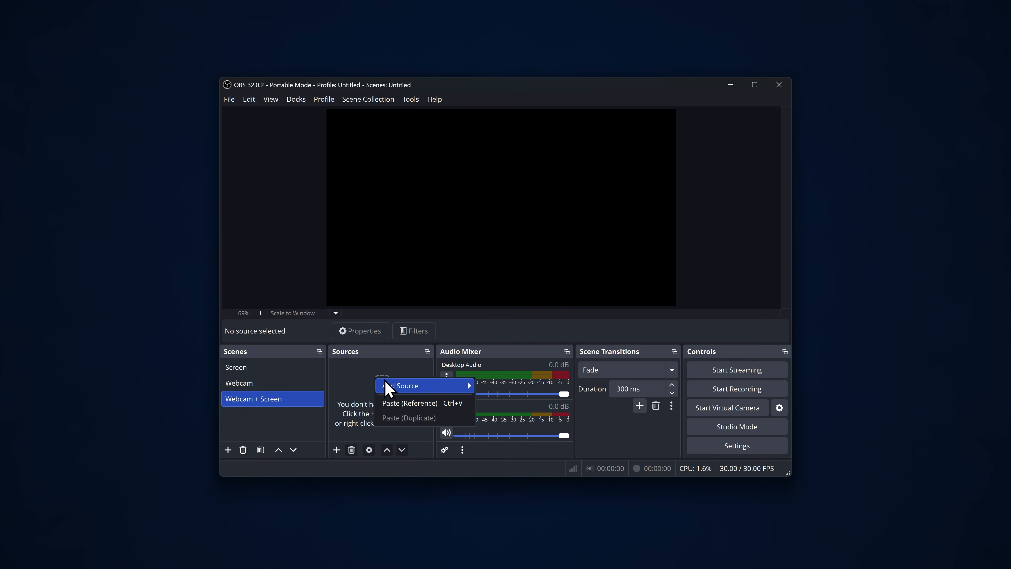
left_click(416, 403)
left_click(410, 400)
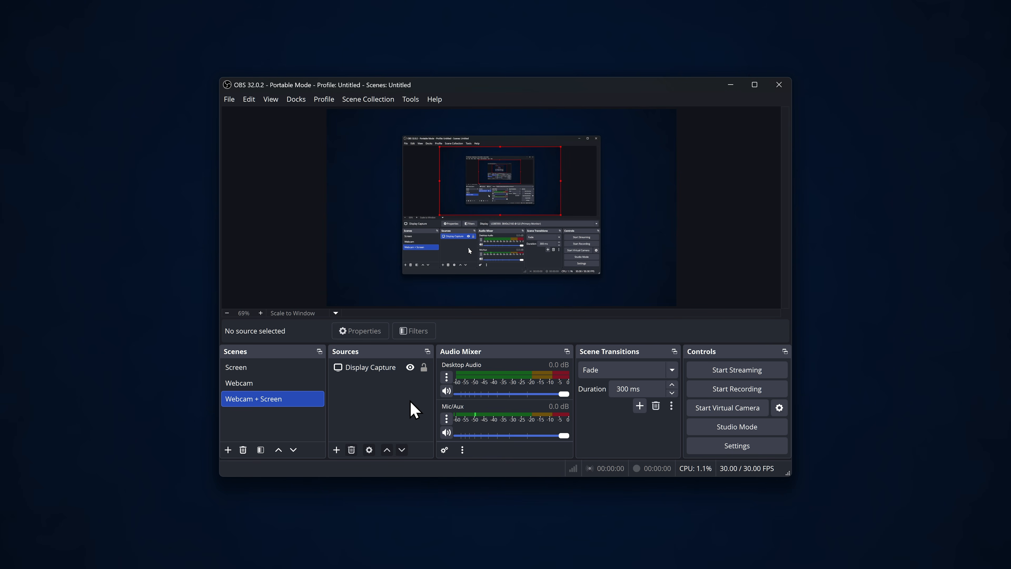
- Add a new Video Capture Device source to the Webcam scene, using NDI Webcam Video 1 with the device's default resolution
left_click(263, 384)
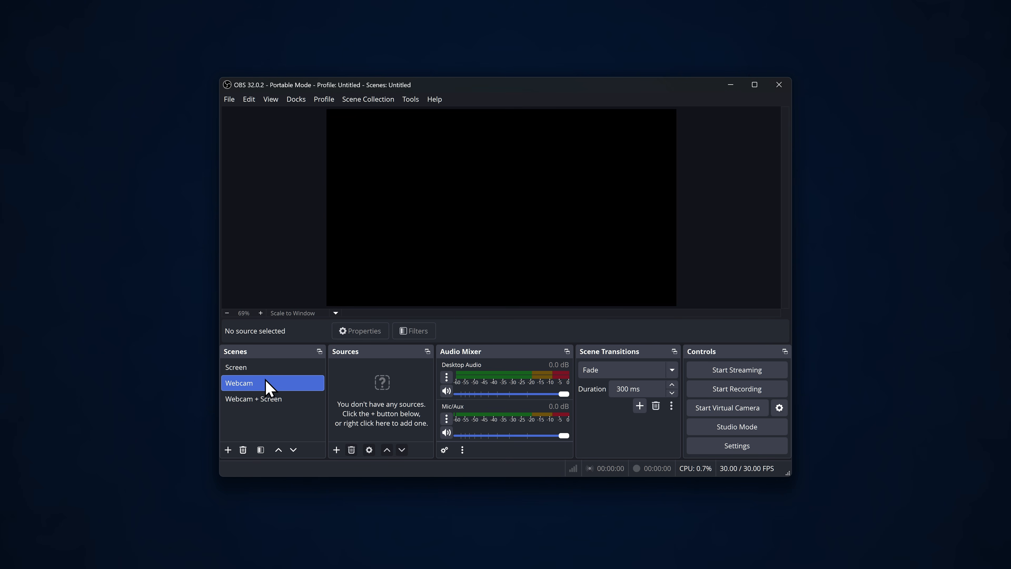
left_click(337, 451)
left_click(392, 373)
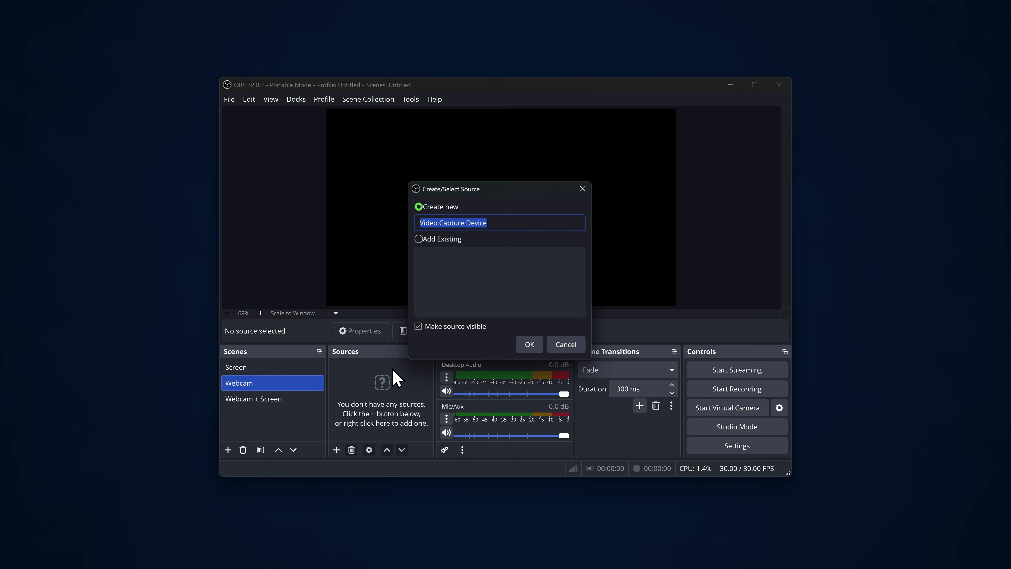
left_click(530, 345)
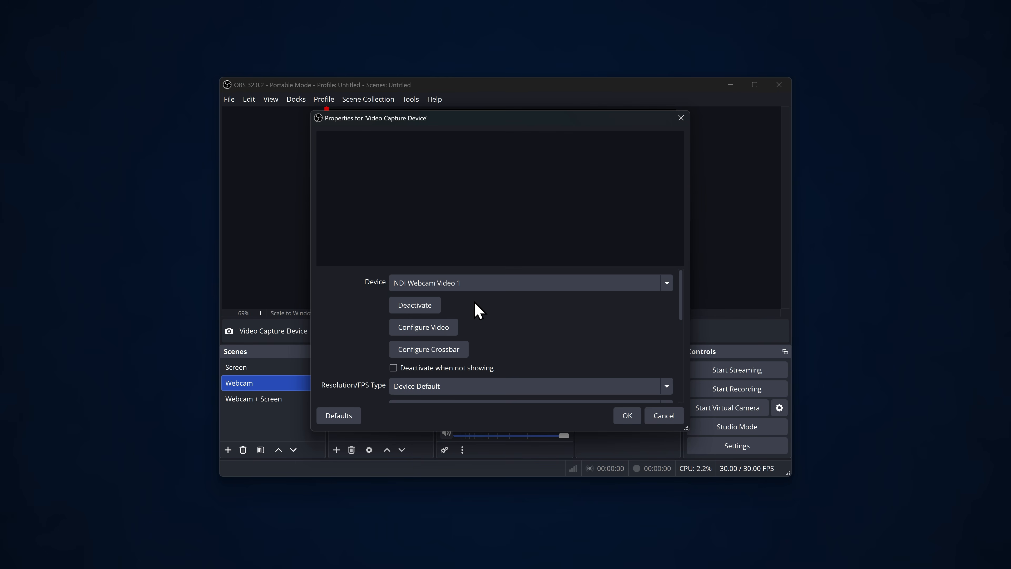
left_click(628, 416)
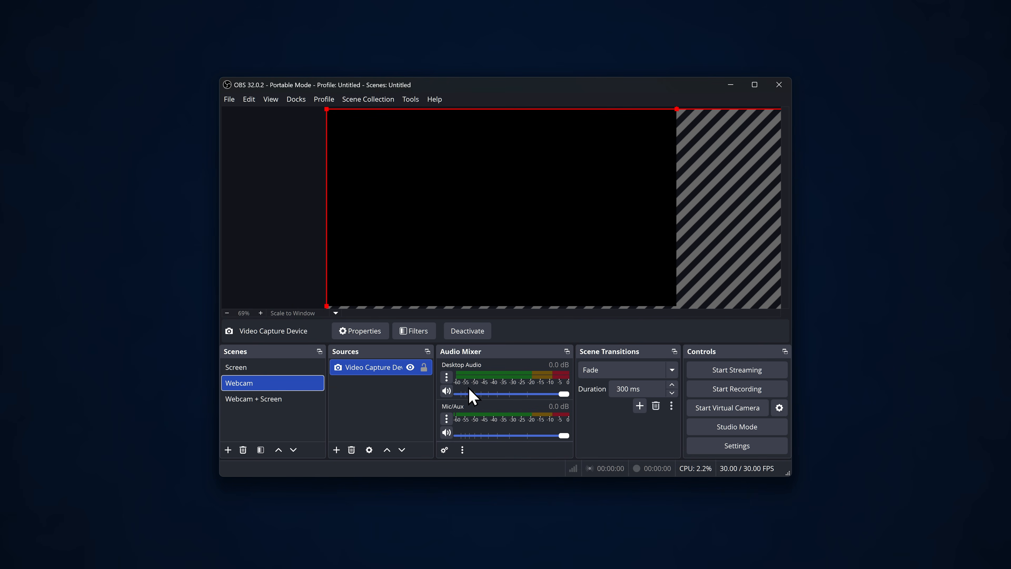
- Transform the Video Capture Device source in the Webcam scene so the webcam image fits the whole canvas
right_click(377, 376)
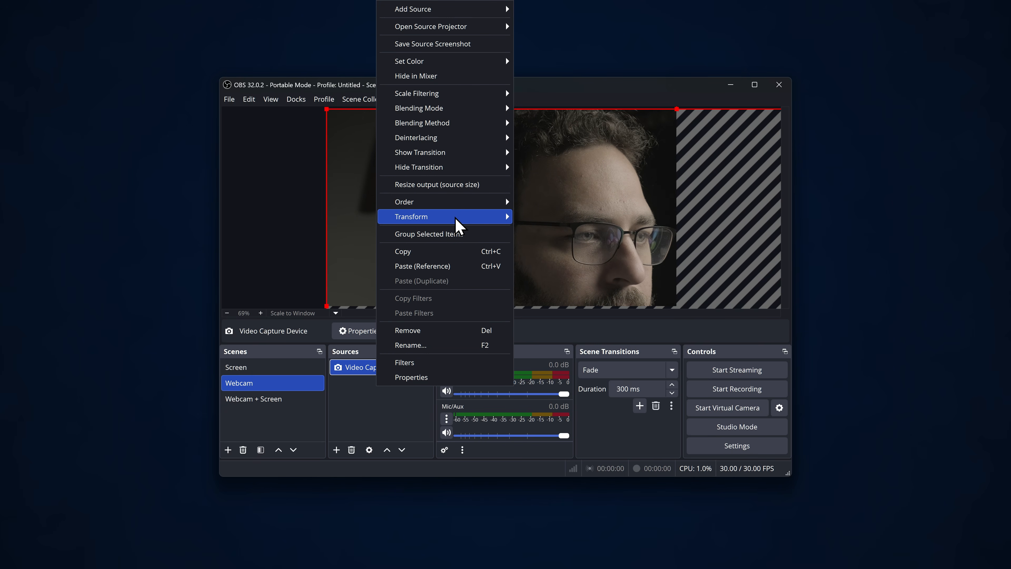
mouse_move(455, 221)
left_click(585, 354)
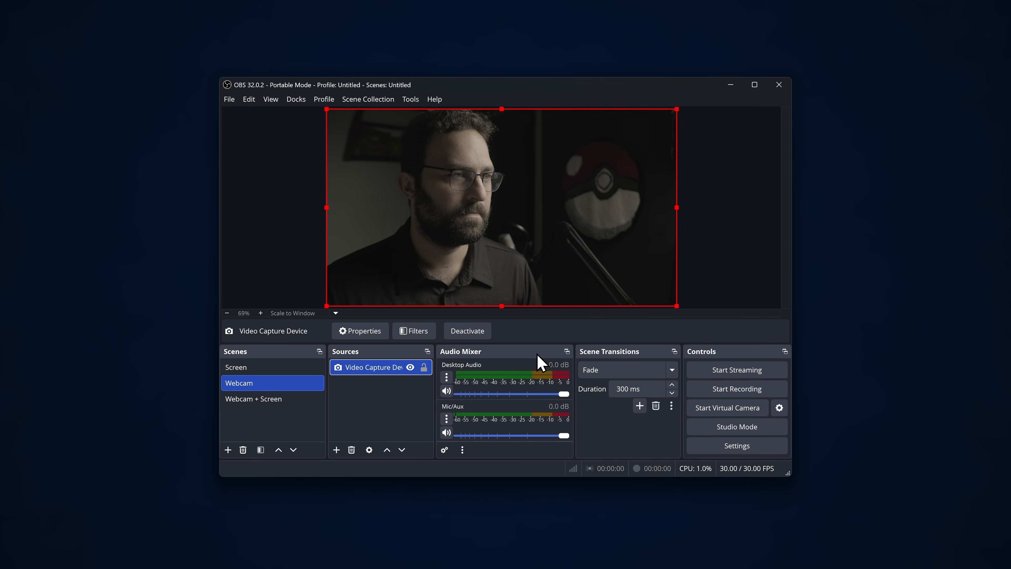
- Copy the Video Capture Device source from the Webcam scene and paste it as a reference into the Webcam + Screen scene
right_click(362, 368)
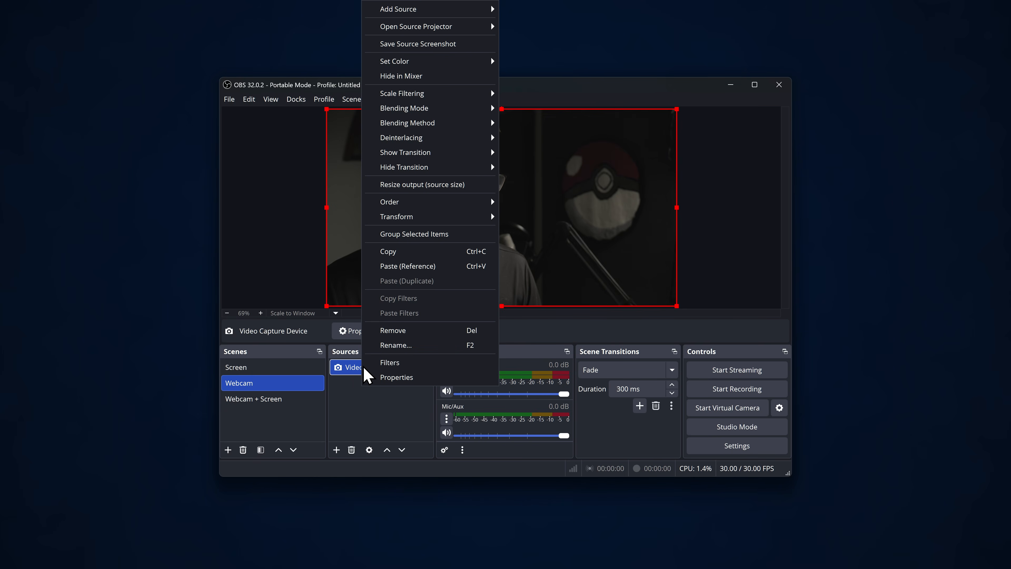
left_click(412, 253)
left_click(271, 399)
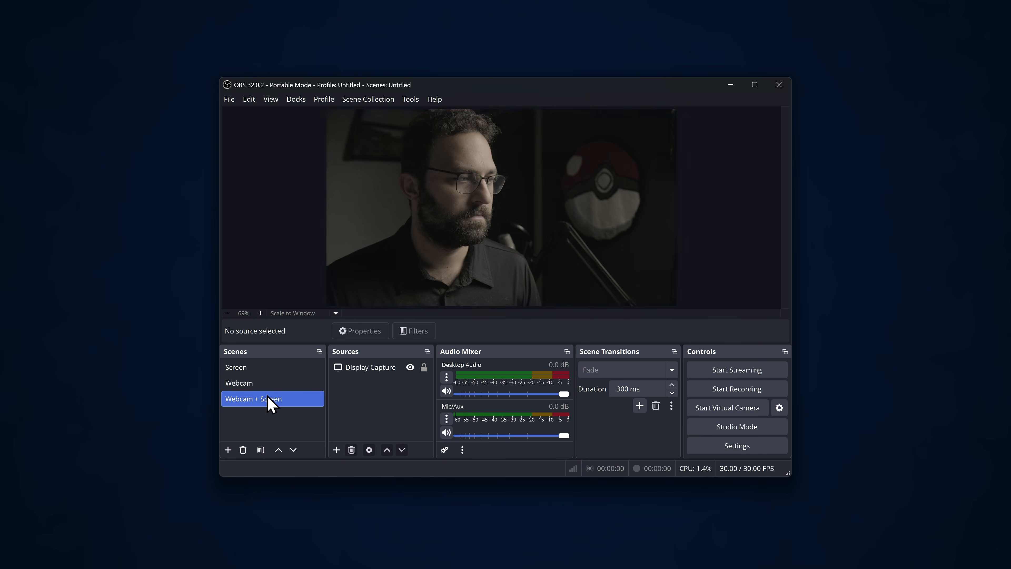
right_click(366, 400)
left_click(386, 421)
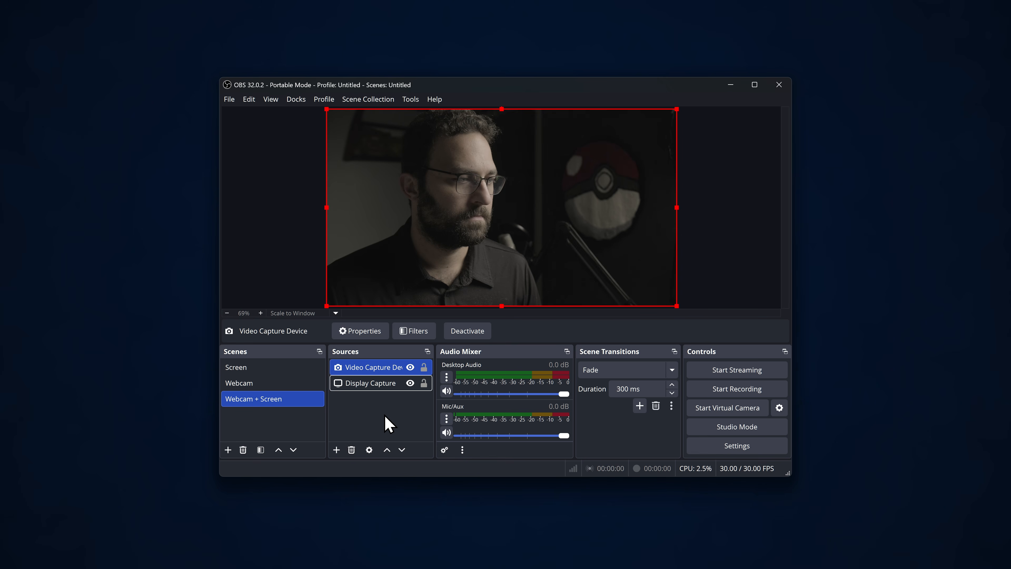
- Shrink the webcam source into the canvas's lower-left corner in the Webcam + Screen scene, and check the Webcam and Screen scenes
left_click_drag(676, 108, 383, 276)
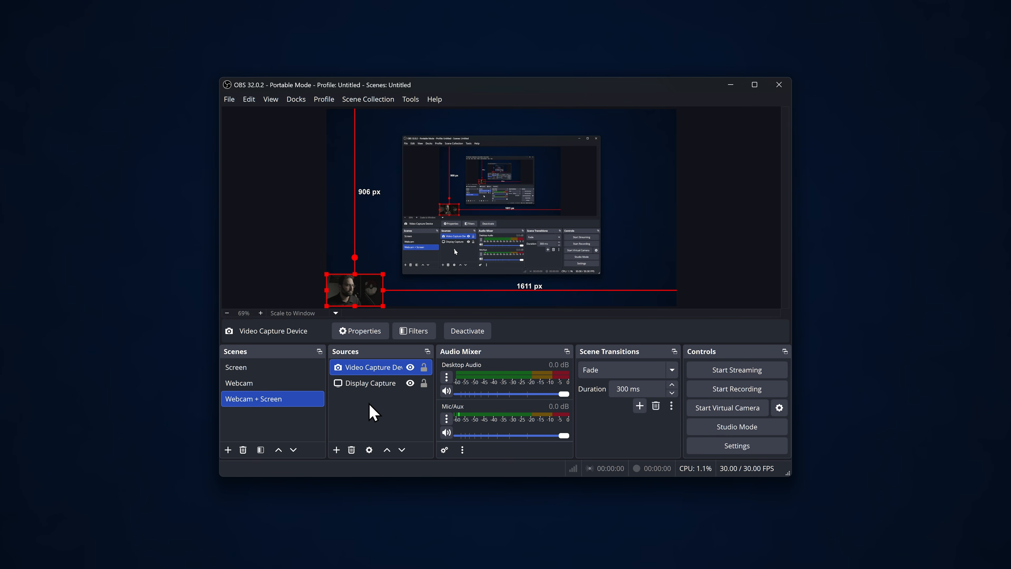
left_click(373, 412)
left_click(291, 383)
left_click(356, 400)
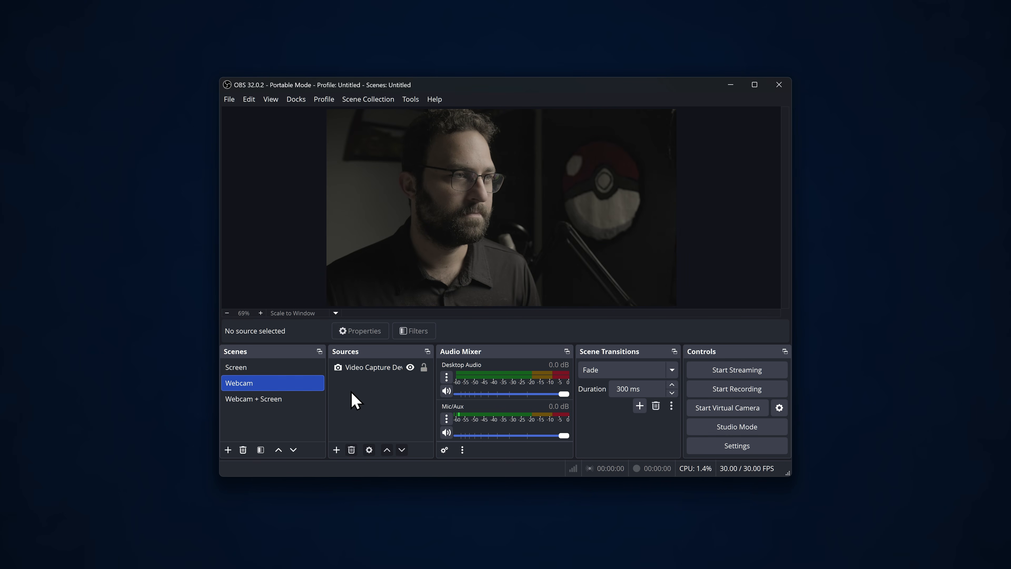
left_click(290, 368)
left_click(382, 399)
- Set the Mic/Aux audio device to Microphone (2- USB Audio CODEC)
left_click(446, 418)
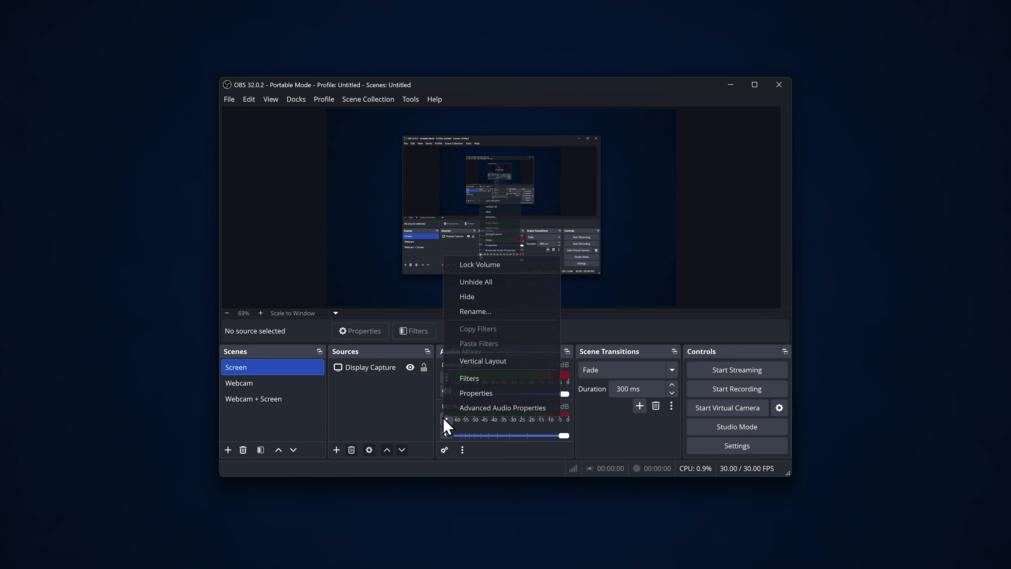
left_click(476, 393)
left_click(464, 150)
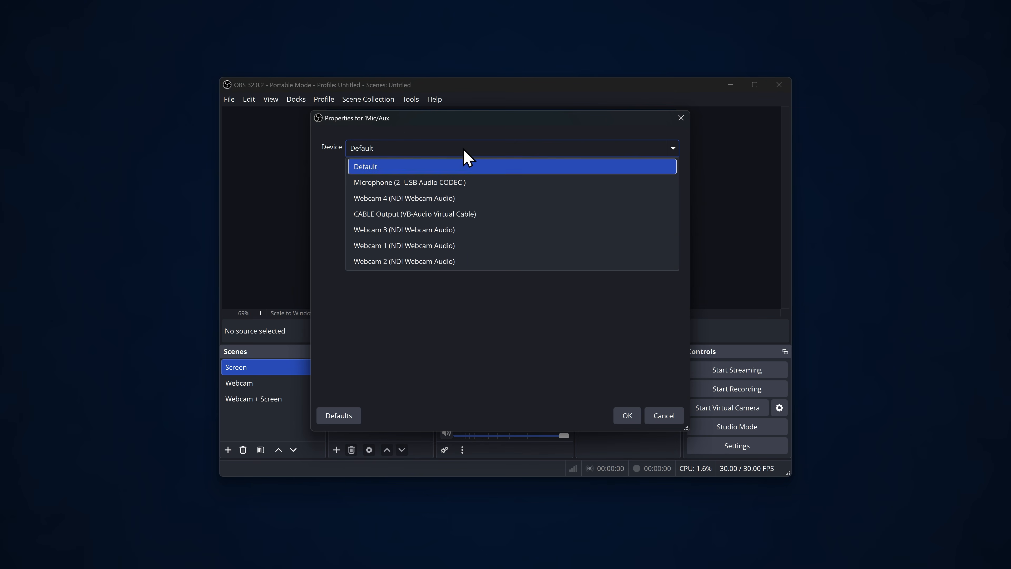
left_click(464, 183)
left_click(625, 417)
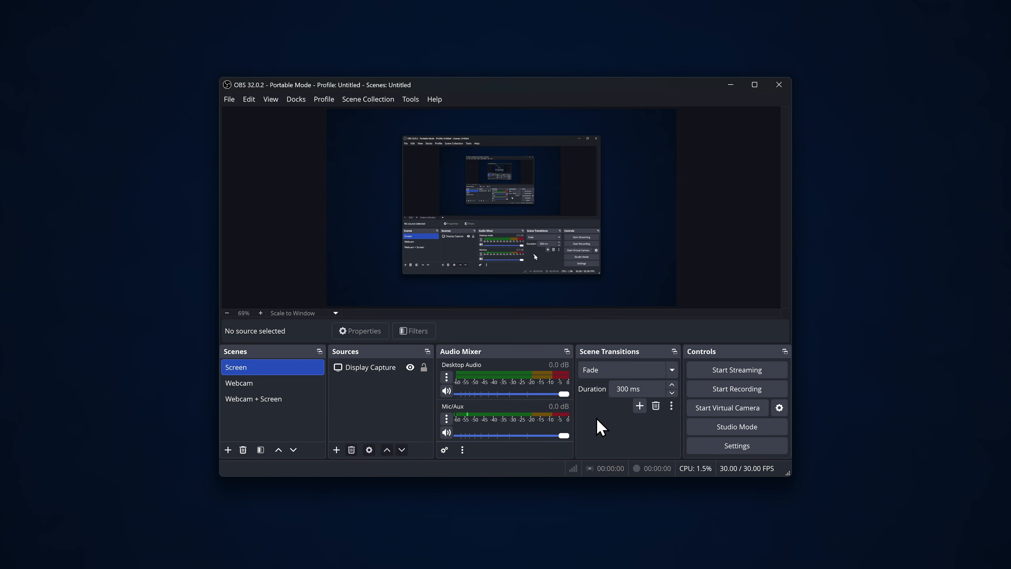
- Make a test recording that starts on the Screen scene and switches to Webcam and Webcam + Screen before stopping
left_click(734, 389)
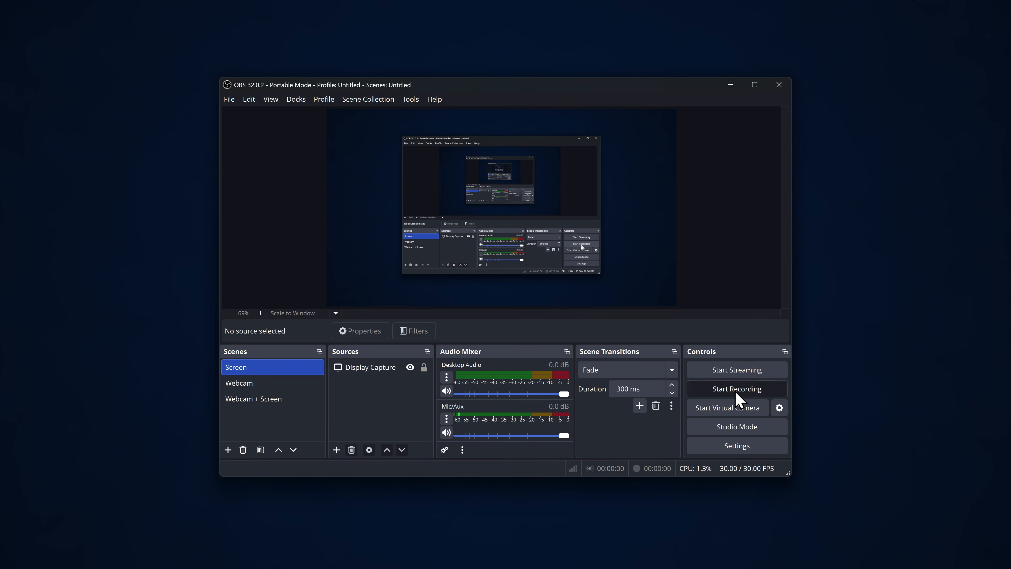
left_click(247, 383)
left_click(263, 400)
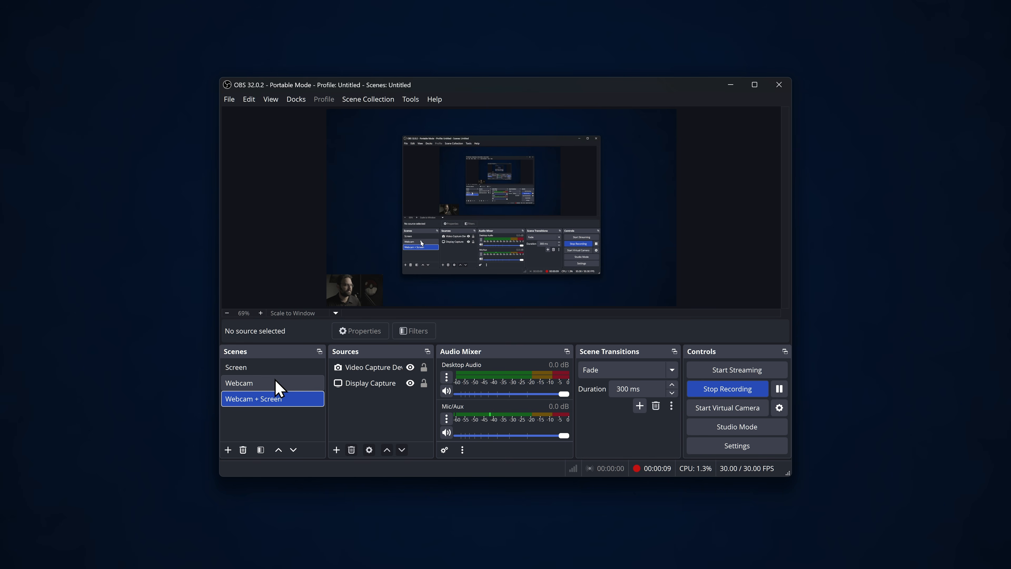
left_click(719, 392)
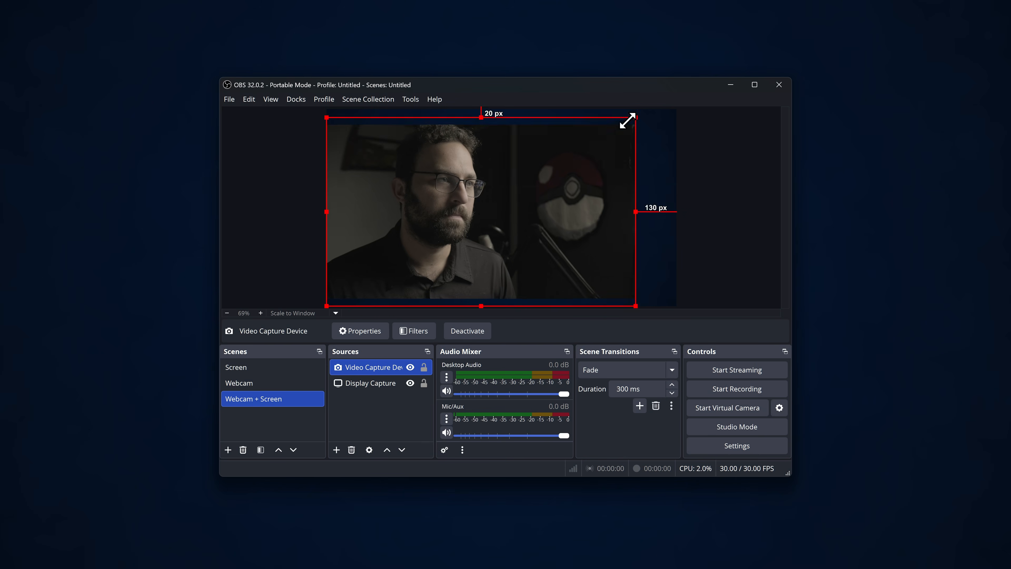
left_click_drag(627, 120, 397, 258)
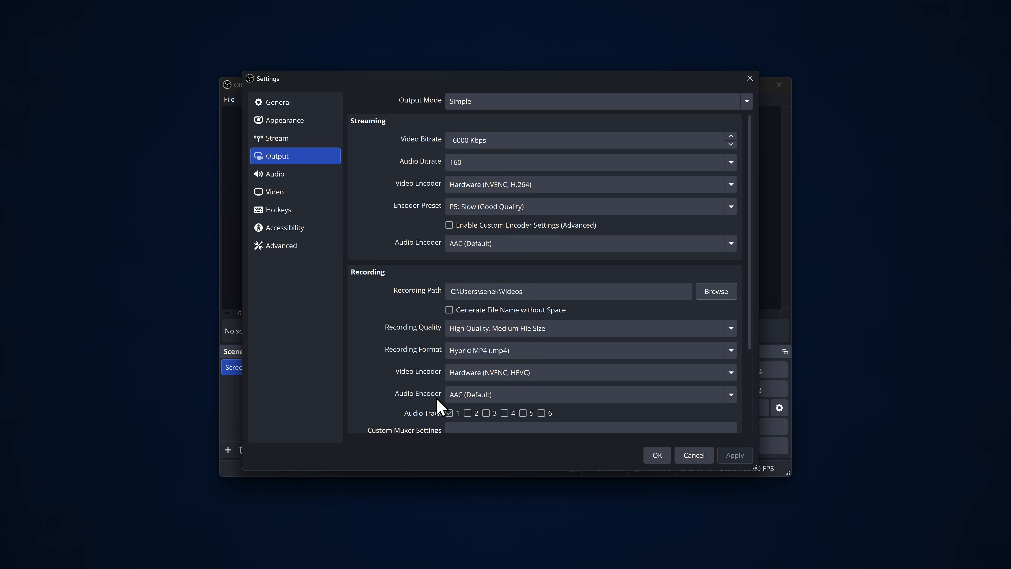
- Examine the Stream settings and the options of the Advanced output mode, and leave the settings without saving
left_click(278, 138)
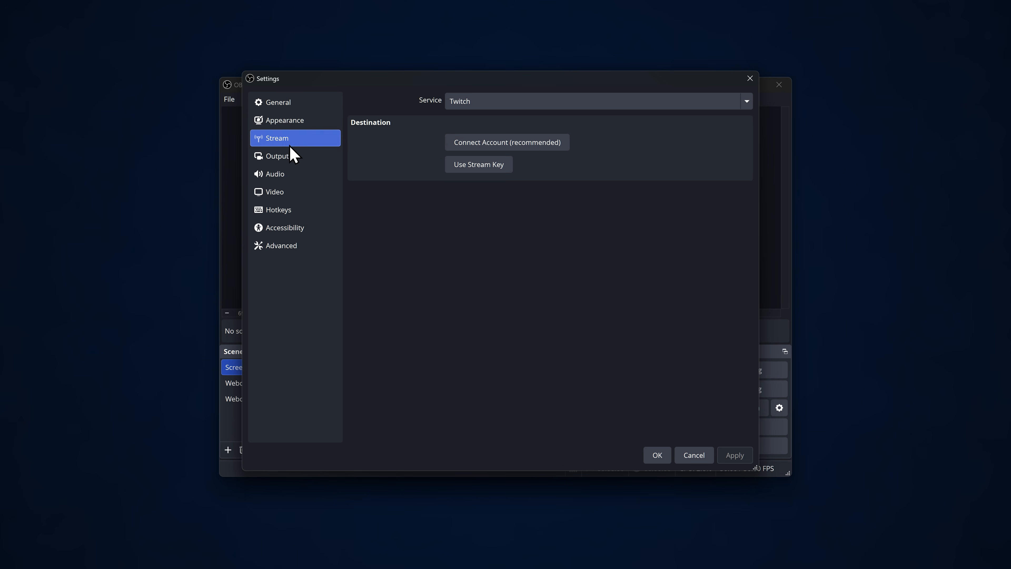
left_click(287, 160)
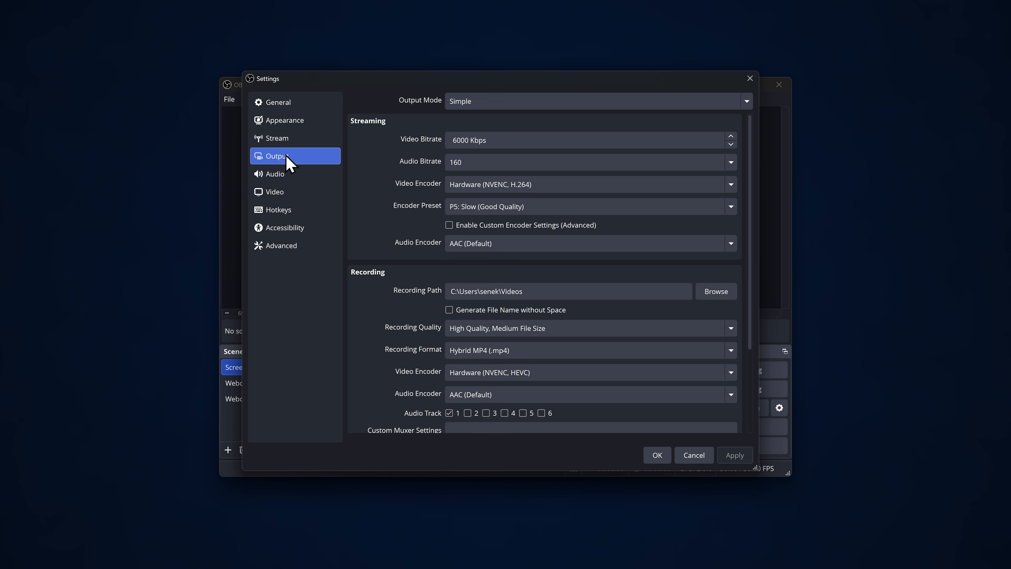
left_click(464, 103)
left_click(464, 134)
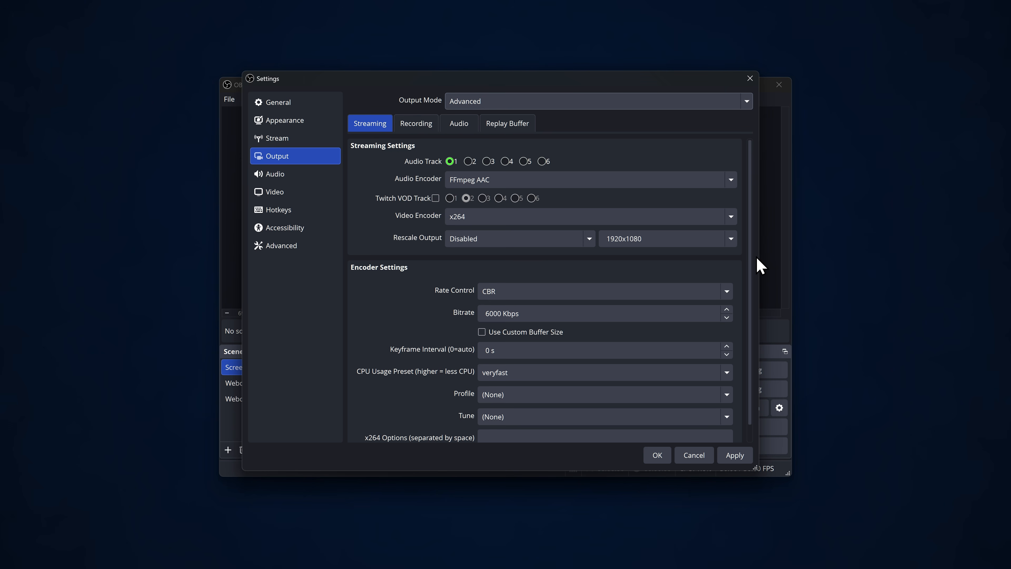
mouse_move(751, 262)
left_mouse_down()
mouse_move(749, 303)
mouse_move(738, 257)
left_mouse_up()
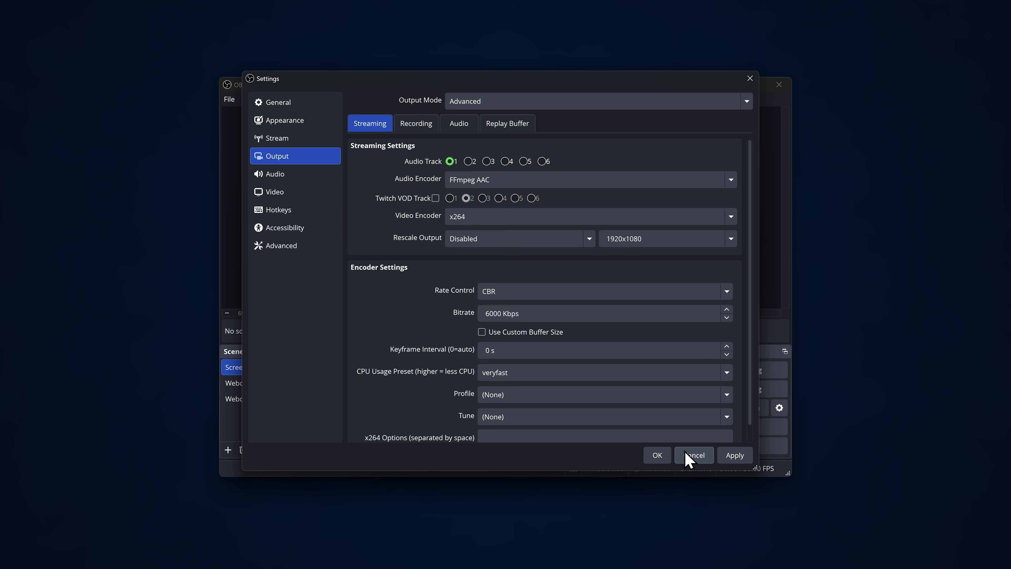
left_click(692, 455)
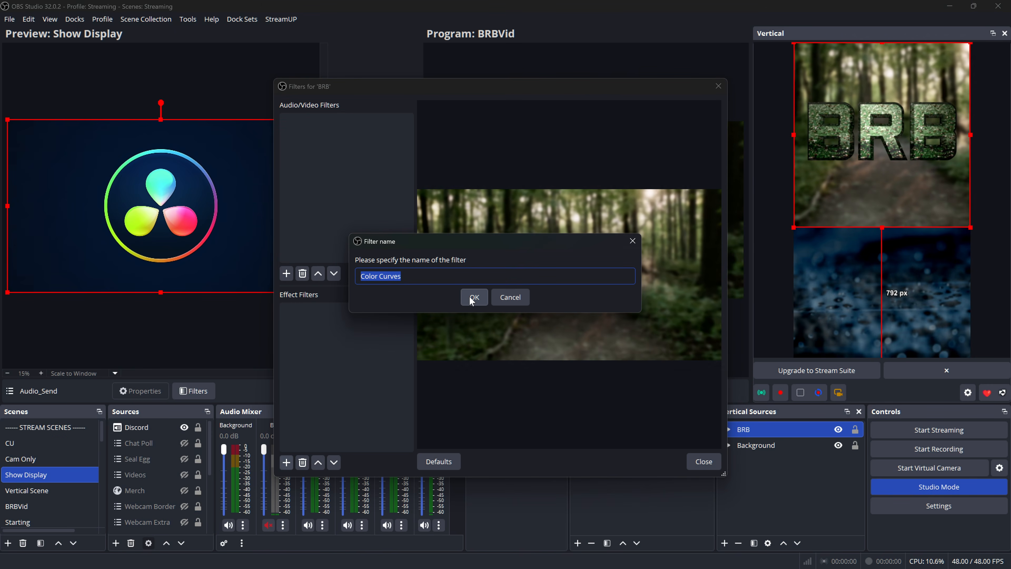
- Add a Color Curves effect filter to the BRB source and lower its High Cy<>Rd value slightly
left_click(473, 295)
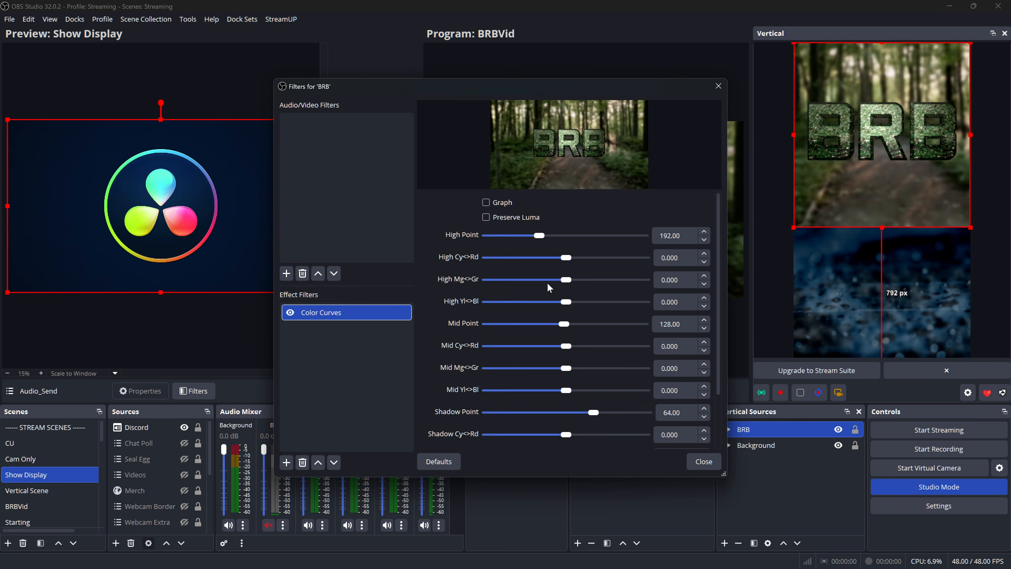
mouse_move(566, 257)
left_mouse_down()
mouse_move(537, 259)
mouse_move(548, 262)
left_mouse_up()
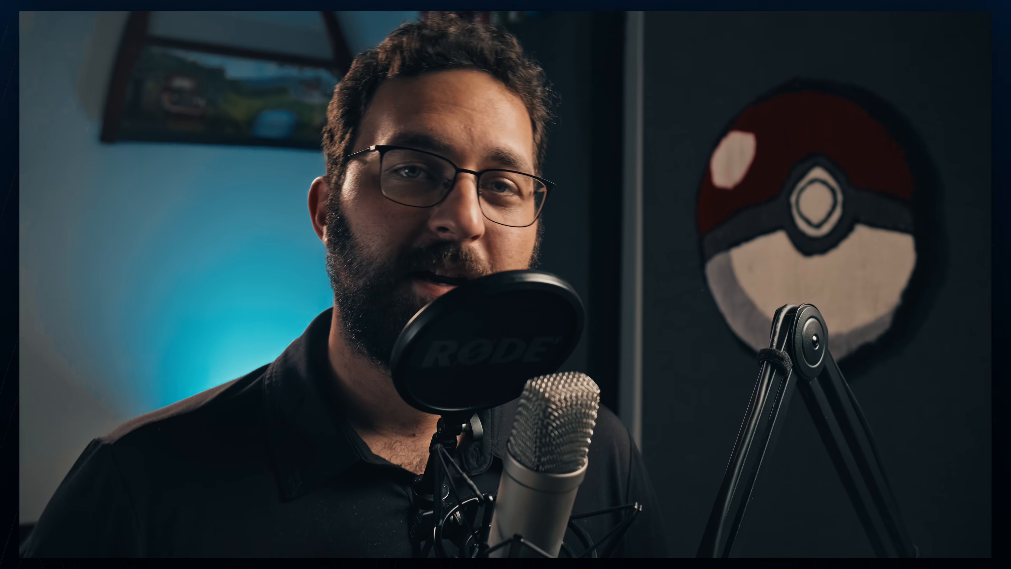